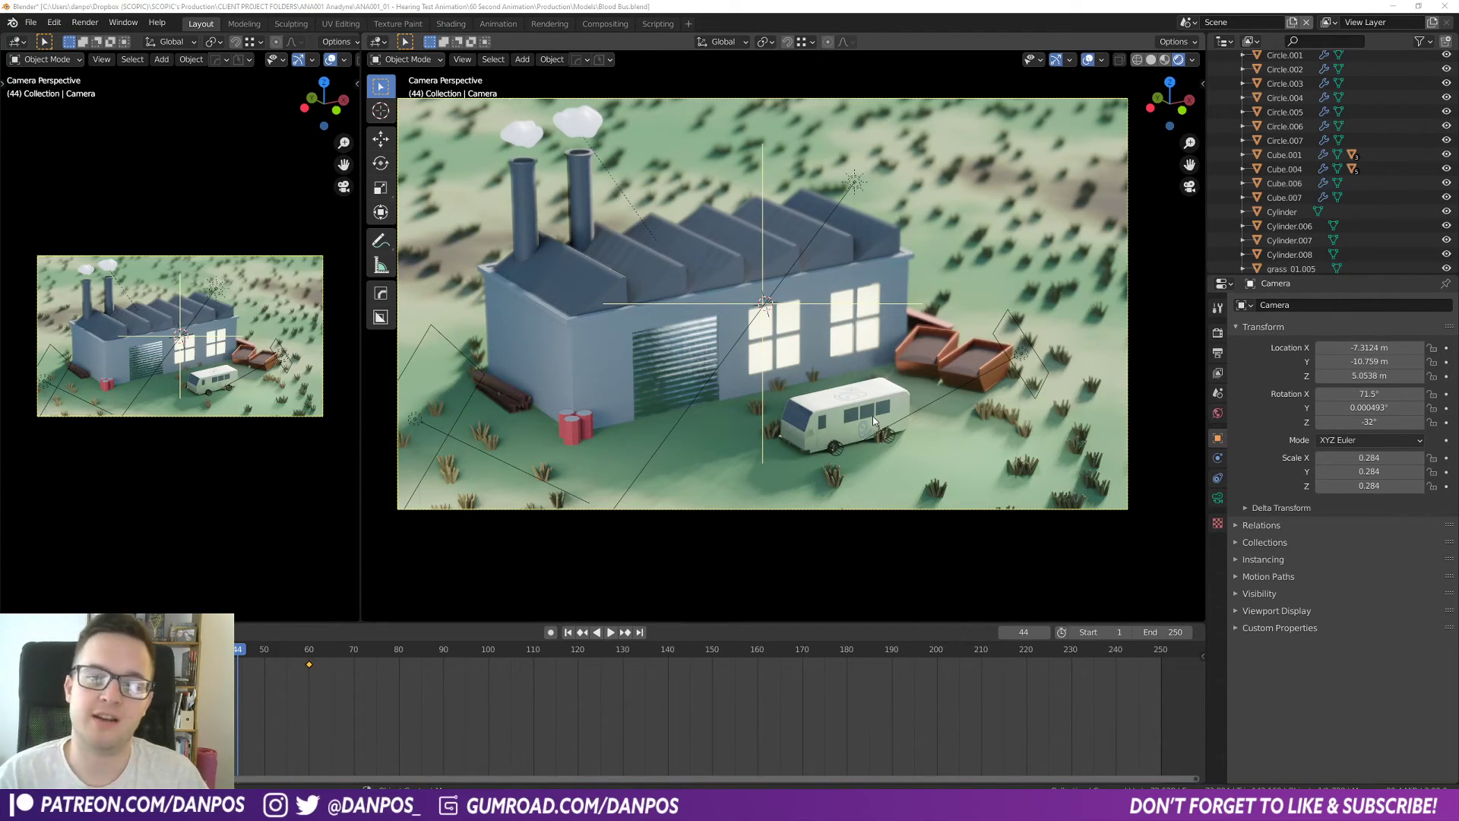
Step: Leave the camera view, display the camera's lens and depth of field settings, and clear the existing keyframes
{"action": "middle_click_drag", "start_coordinate": [864, 366], "coordinate": [811, 391]}
{"action": "scroll", "coordinate": [815, 383], "scroll_direction": "down", "scroll_amount": 3}
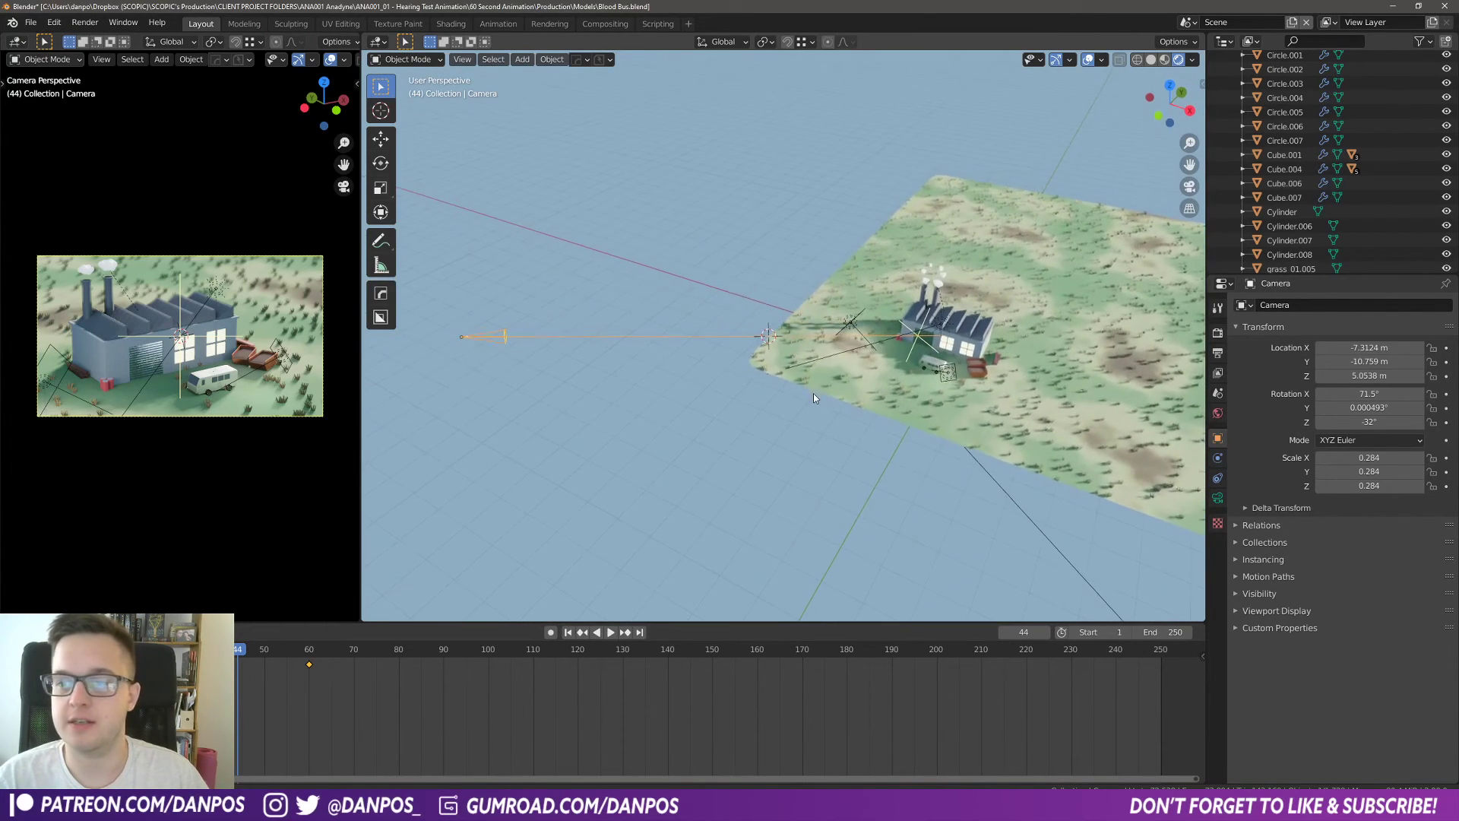
{"action": "scroll", "coordinate": [816, 389], "scroll_direction": "up", "scroll_amount": 3}
{"action": "middle_click_drag", "start_coordinate": [946, 389], "coordinate": [911, 371]}
{"action": "scroll", "coordinate": [910, 371], "scroll_direction": "down", "scroll_amount": 1}
{"action": "middle_click_drag", "start_coordinate": [987, 441], "coordinate": [944, 408], "text": "shift"}
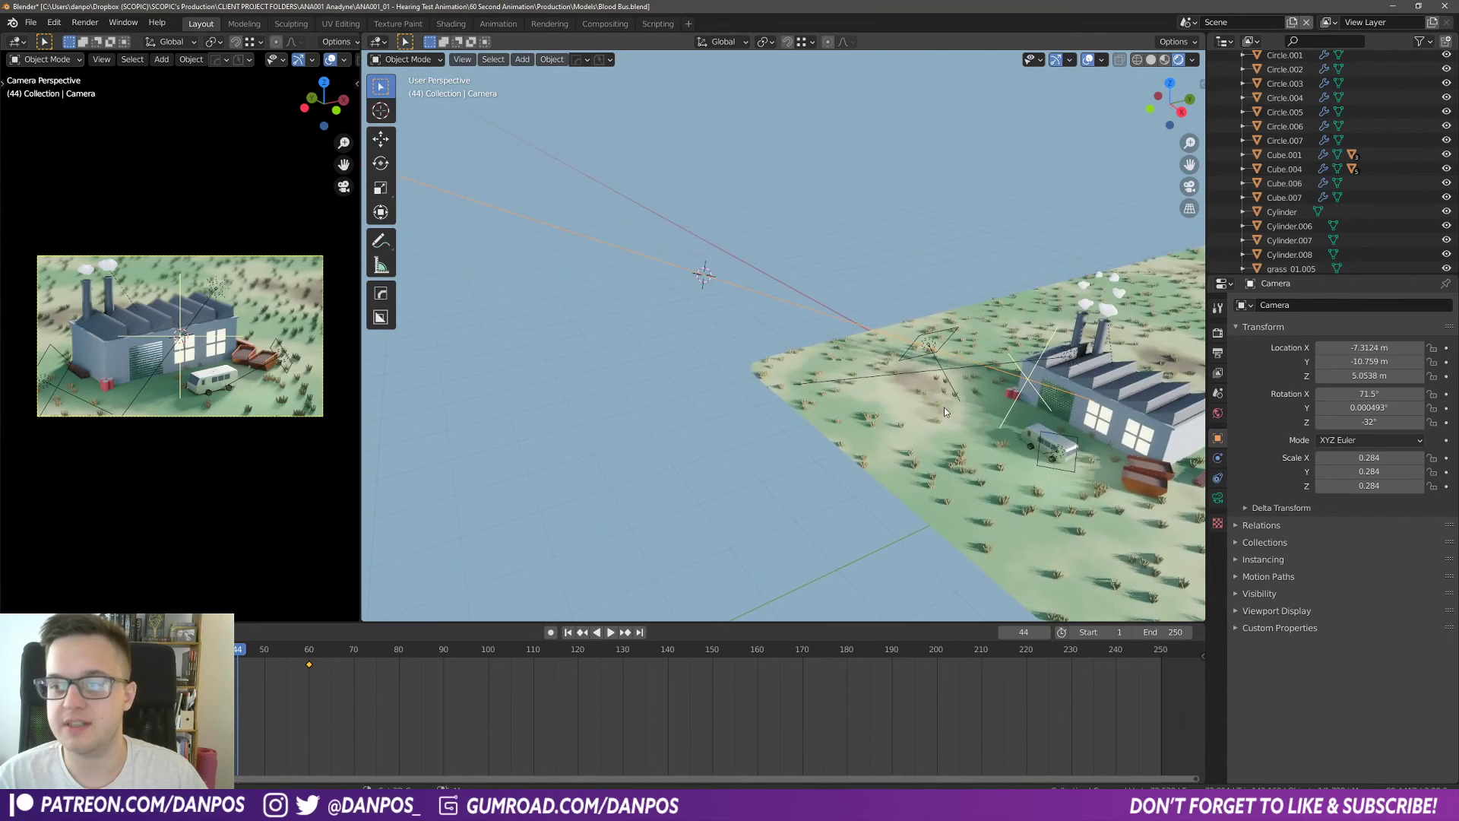
{"action": "scroll", "coordinate": [627, 302], "scroll_direction": "down", "scroll_amount": 3}
{"action": "middle_click_drag", "start_coordinate": [628, 302], "coordinate": [656, 332], "text": "shift"}
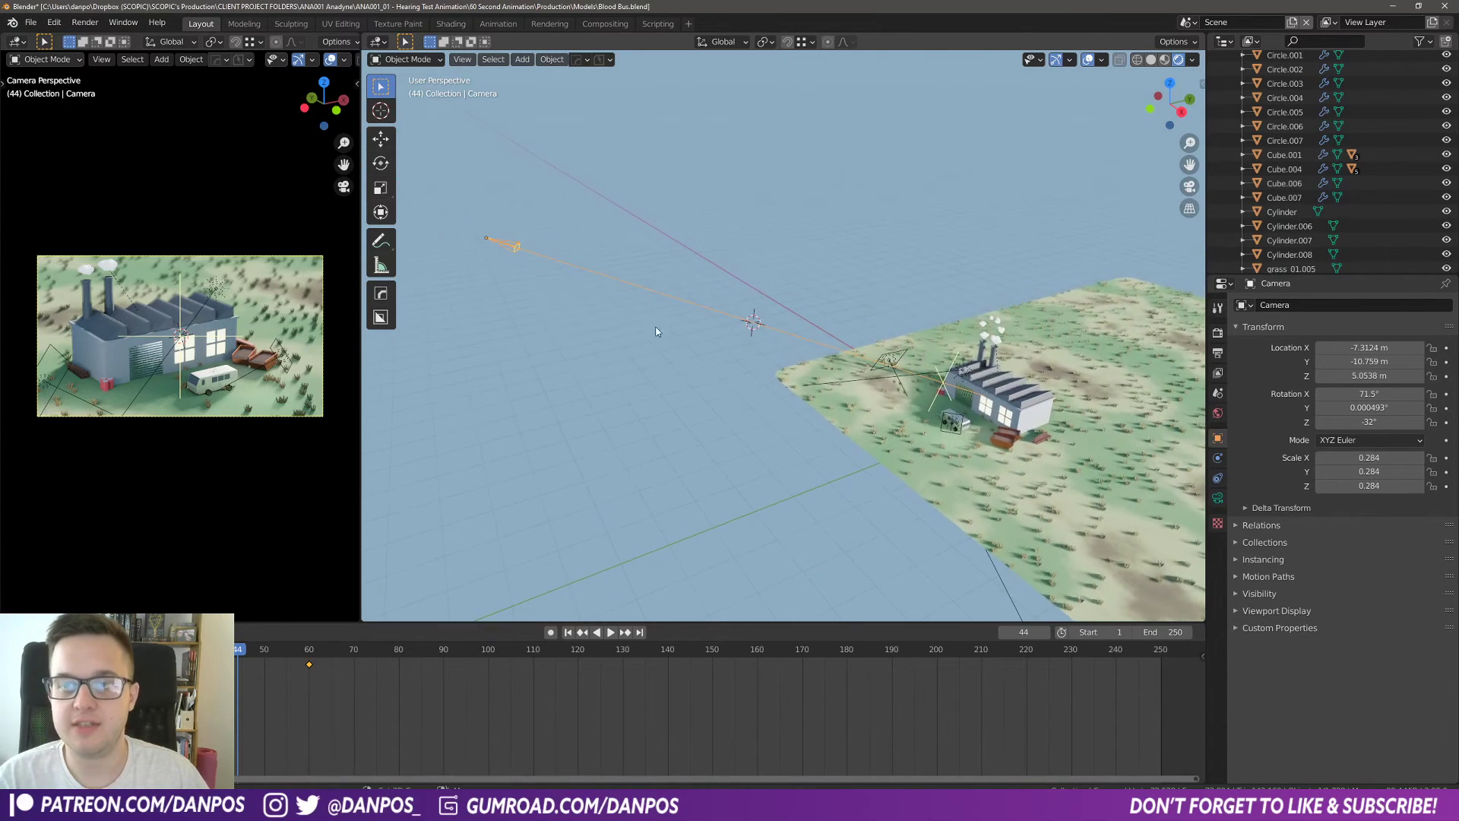
{"action": "left_click", "coordinate": [1217, 497]}
{"action": "key", "text": "alt+shift+i"}
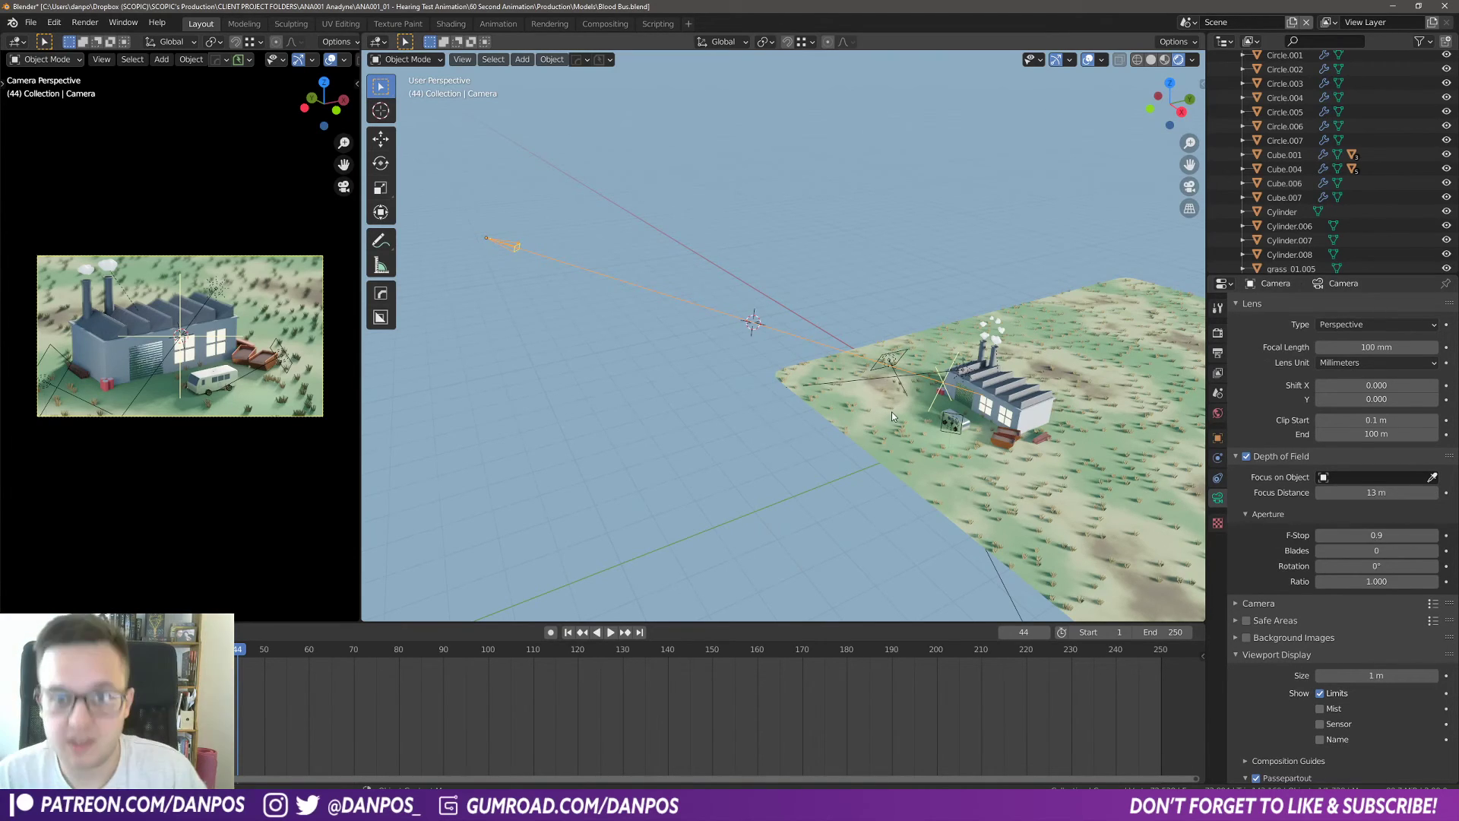
Step: Try the factory building, Cube.005, as the camera's depth of field focus object and then clear it
{"action": "left_click", "coordinate": [1432, 476]}
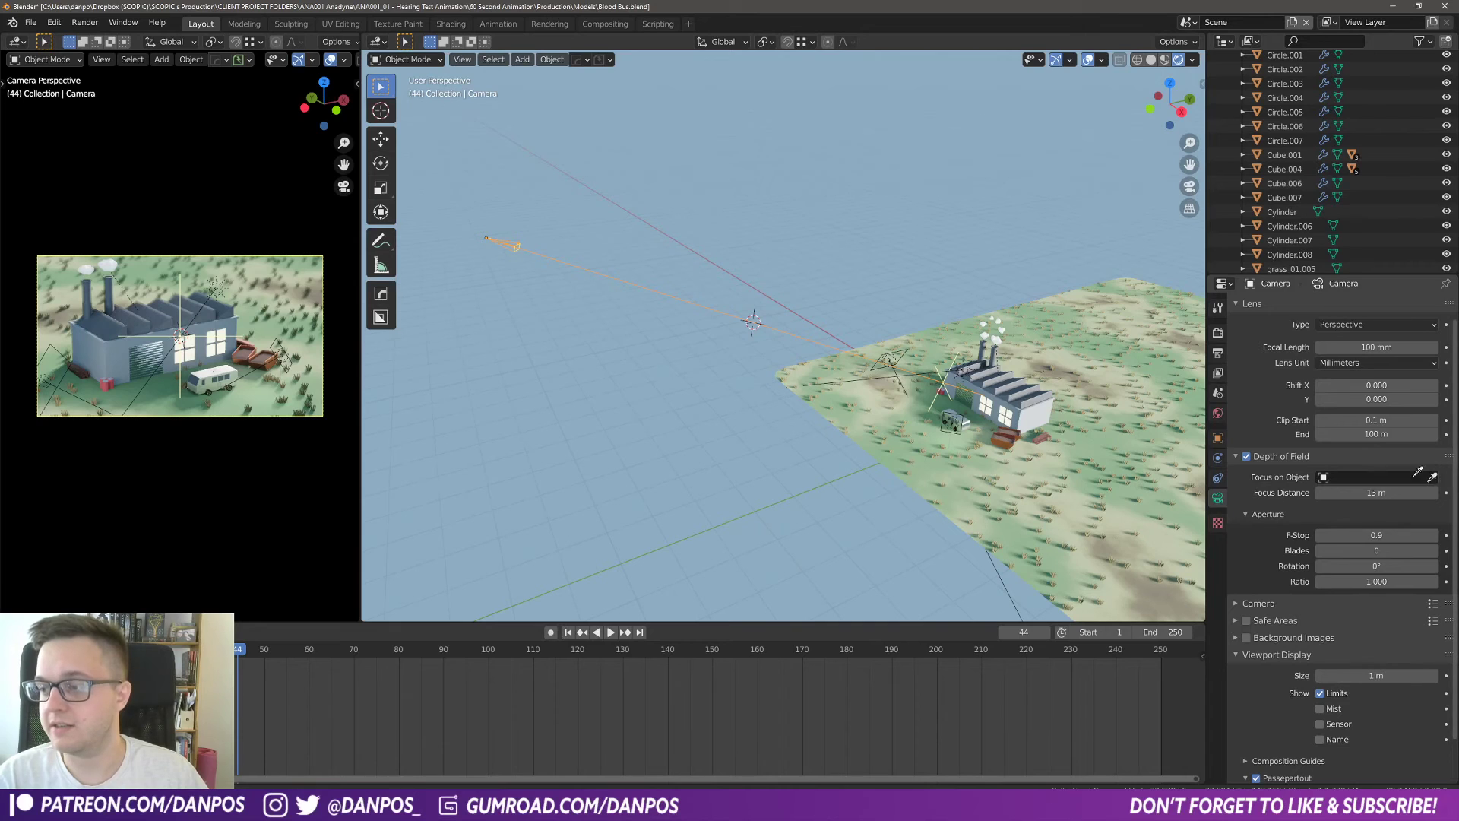
{"action": "left_click", "coordinate": [1011, 410]}
{"action": "mouse_move", "coordinate": [1392, 493]}
{"action": "left_mouse_down"}
{"action": "mouse_move", "coordinate": [1366, 492]}
{"action": "mouse_move", "coordinate": [1379, 493]}
{"action": "left_mouse_up"}
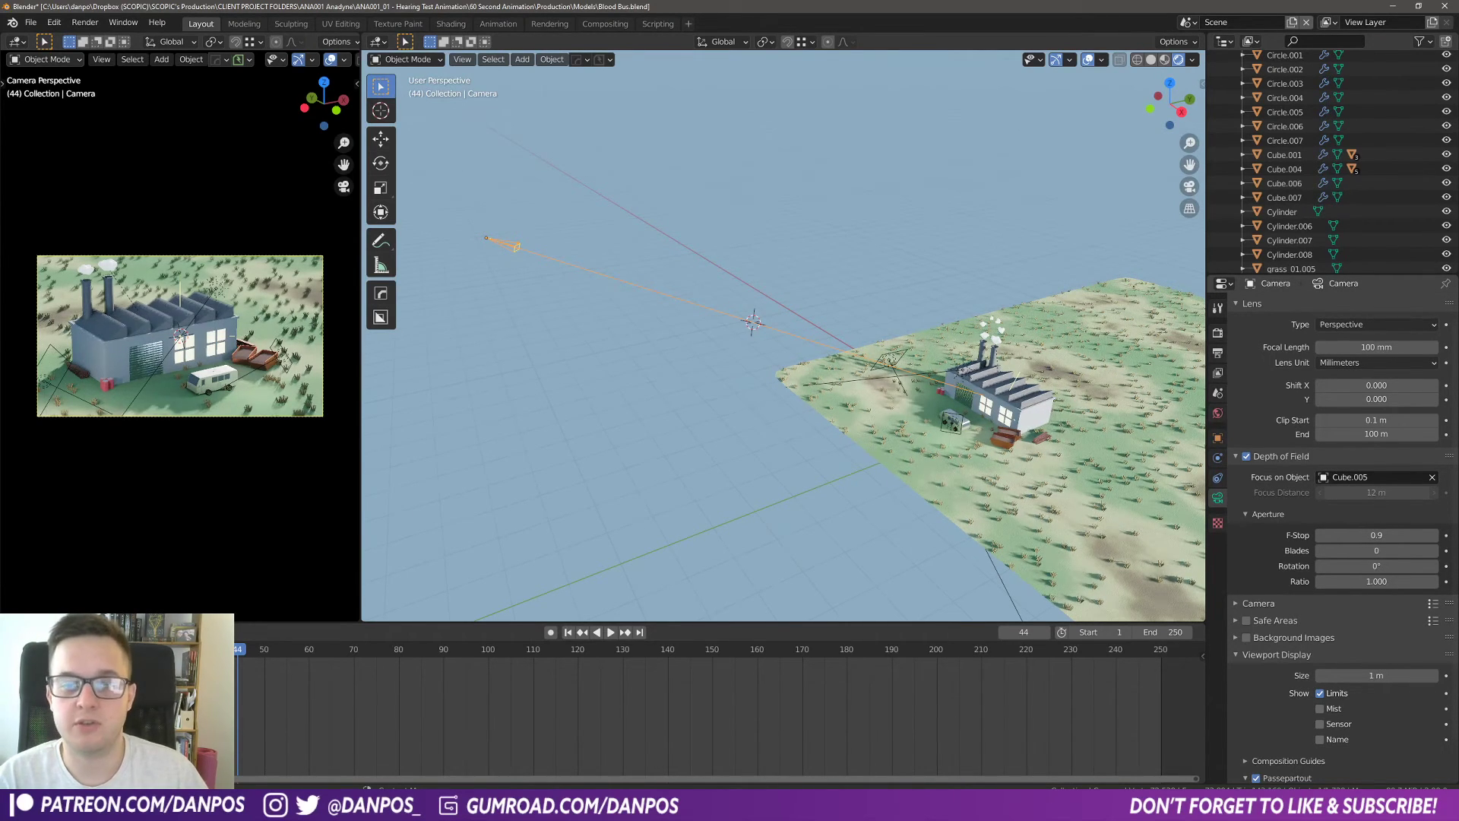
{"action": "left_click", "coordinate": [1431, 476]}
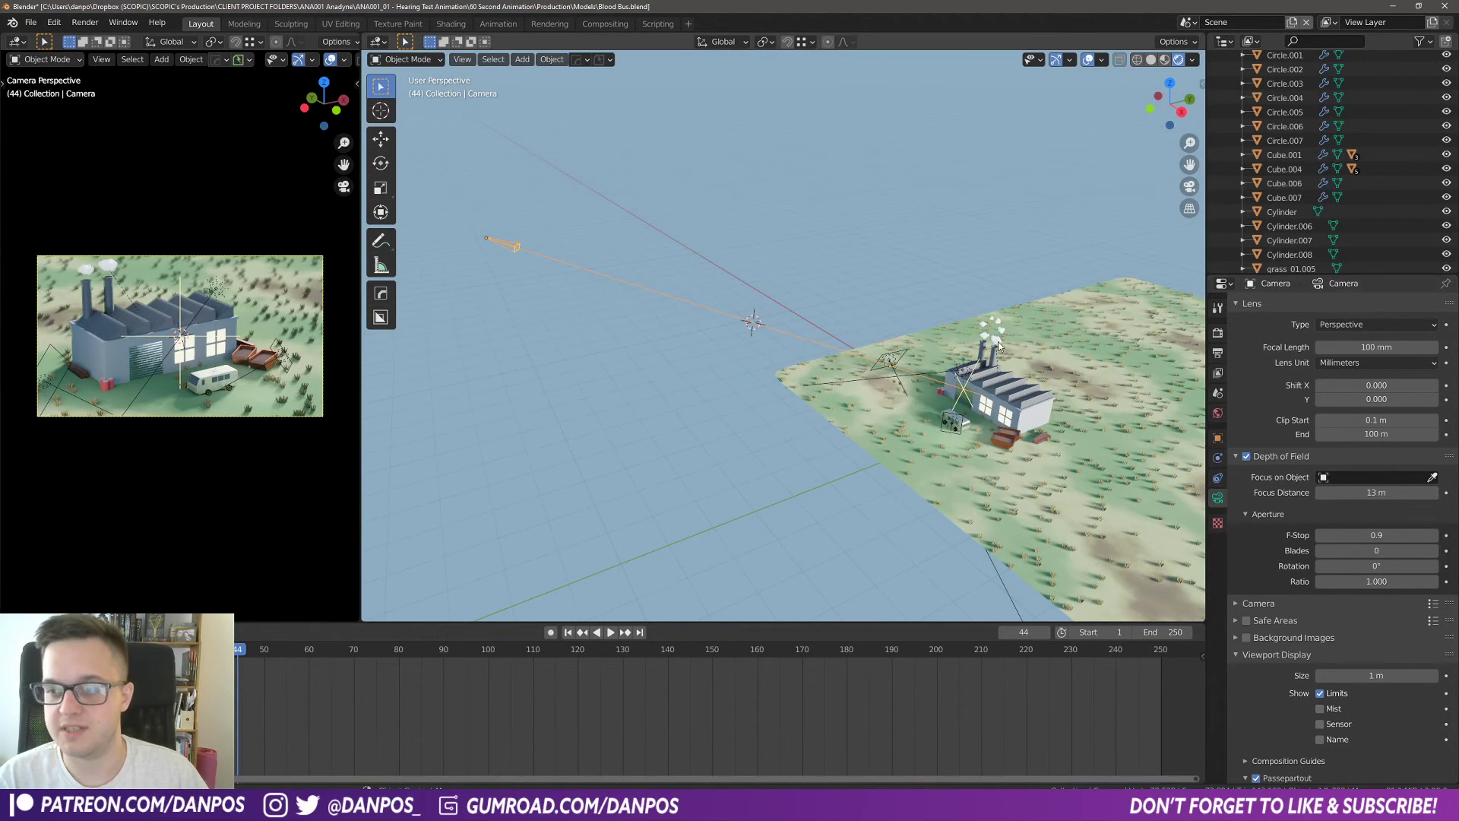
Step: Test the camera's focus distance by sampling several near and far points in the scene, from empty foreground to distant terrain
{"action": "scroll", "coordinate": [1244, 666], "scroll_direction": "down", "scroll_amount": 2}
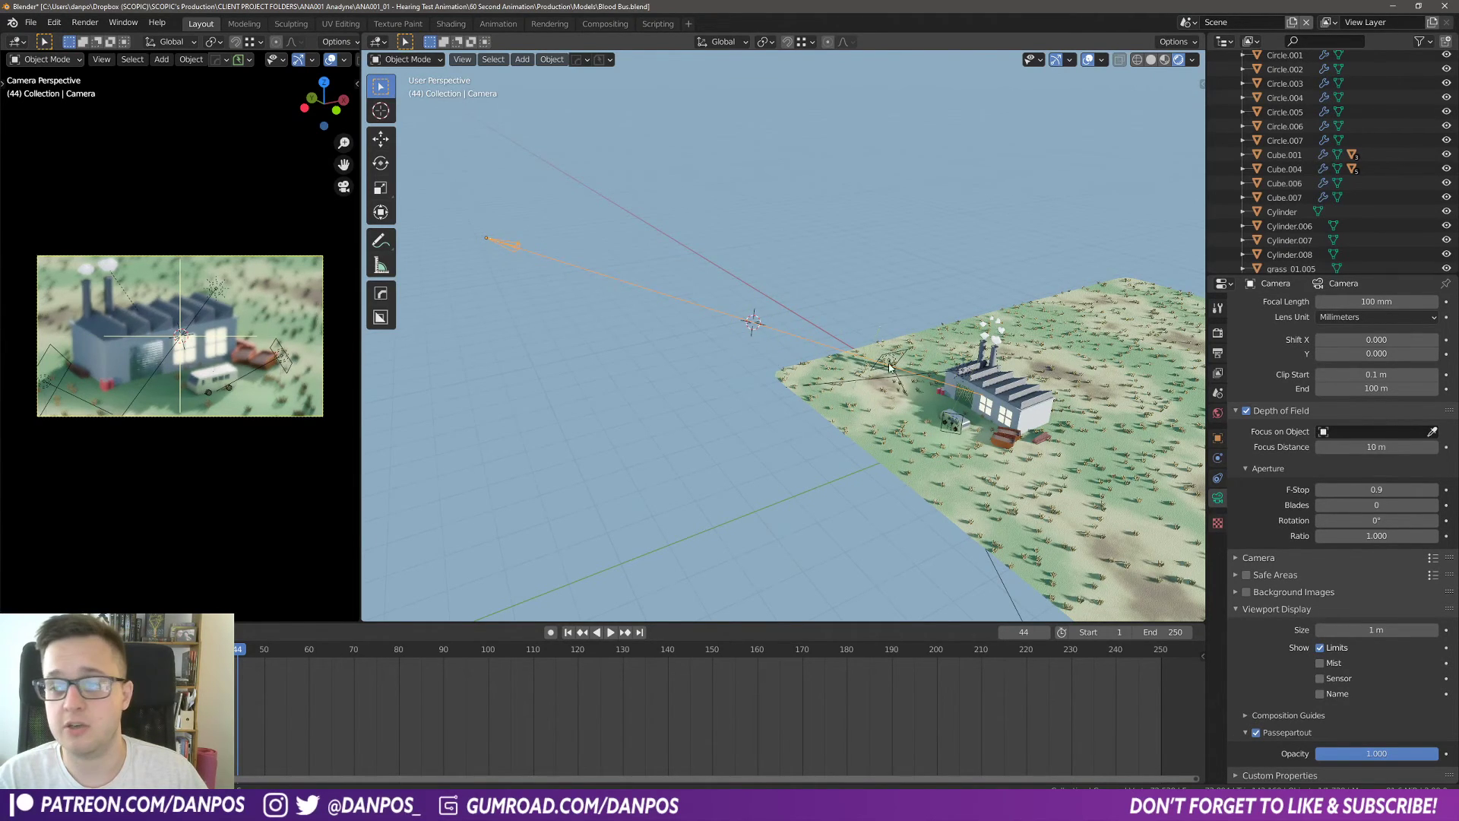
{"action": "left_click_drag", "start_coordinate": [958, 389], "coordinate": [894, 390]}
{"action": "left_click", "coordinate": [804, 393]}
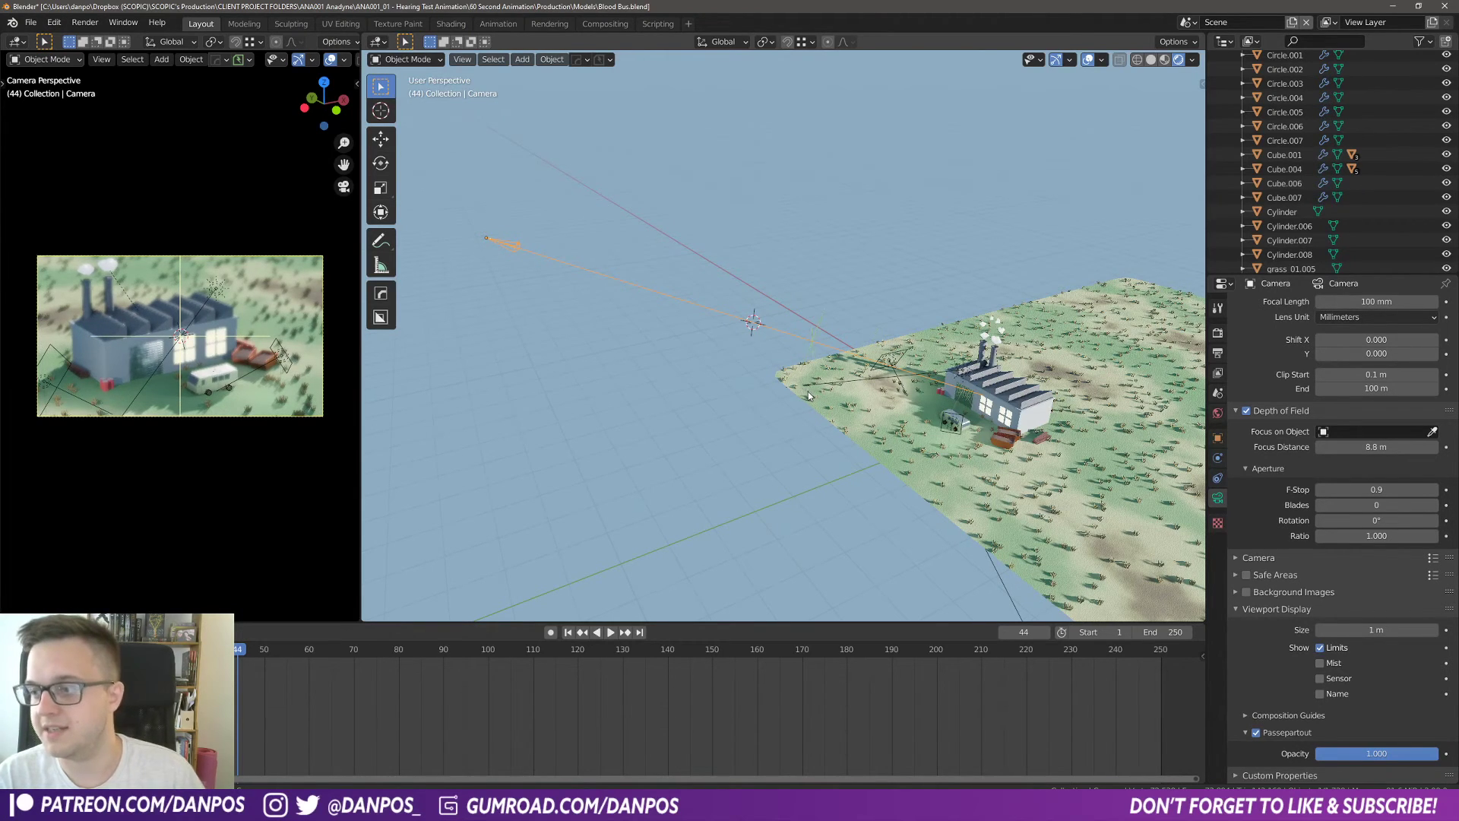
{"action": "key", "text": "e"}
{"action": "left_click", "coordinate": [958, 367]}
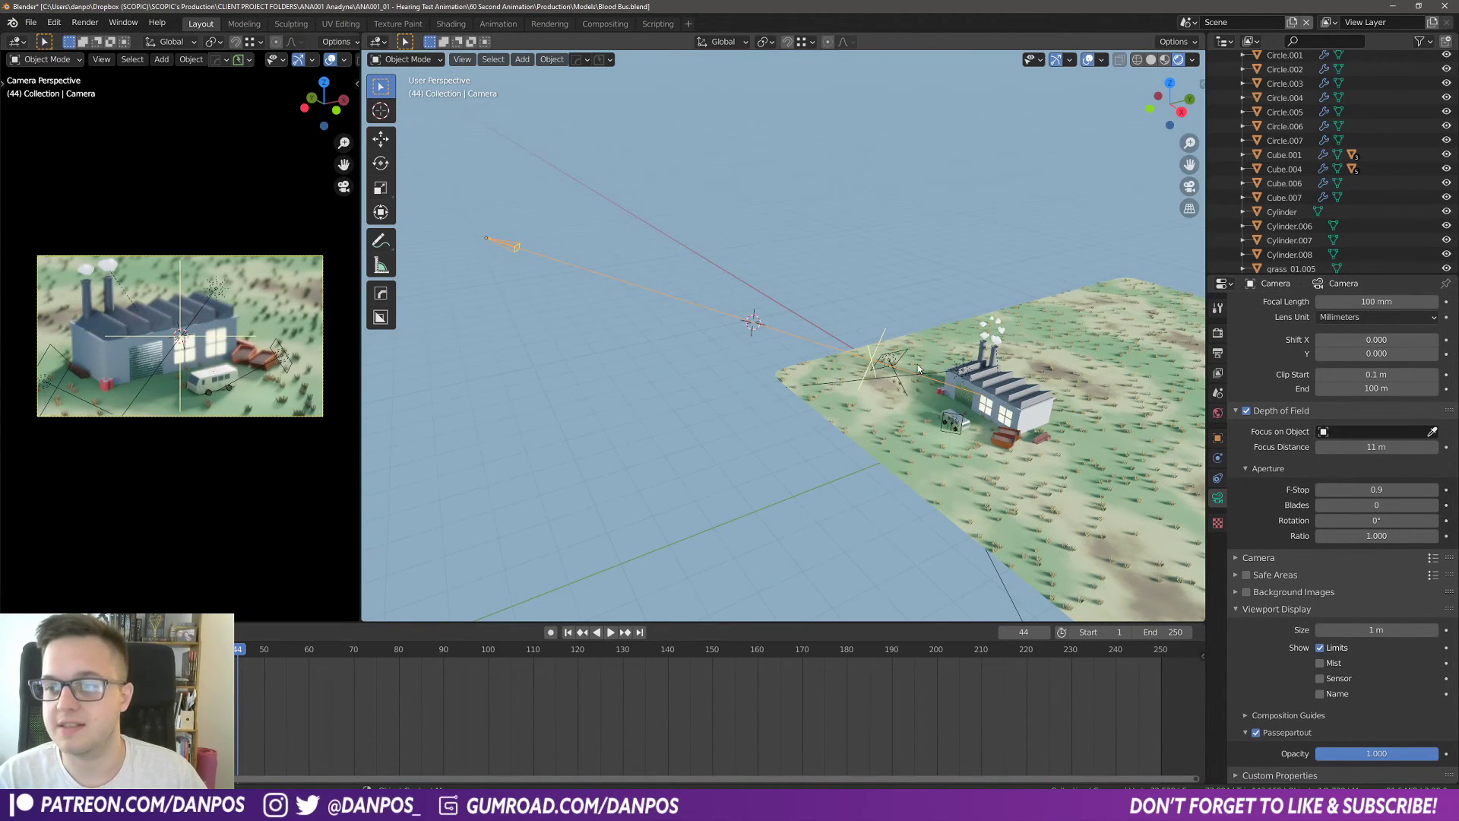
{"action": "left_click_drag", "start_coordinate": [878, 353], "coordinate": [585, 311]}
{"action": "key", "text": "e"}
{"action": "left_click", "coordinate": [833, 348]}
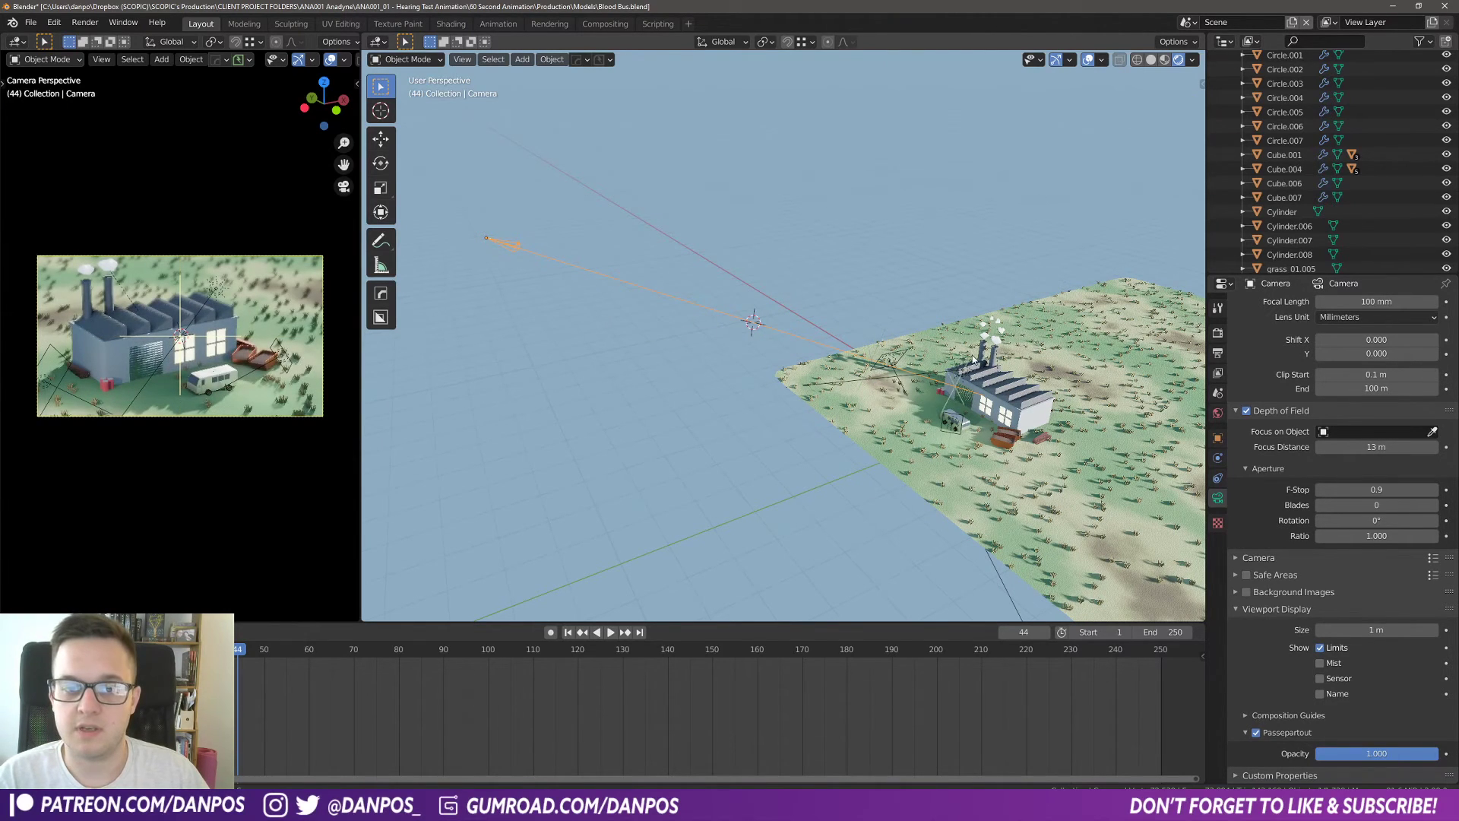
{"action": "key", "text": "e"}
{"action": "left_click", "coordinate": [823, 353]}
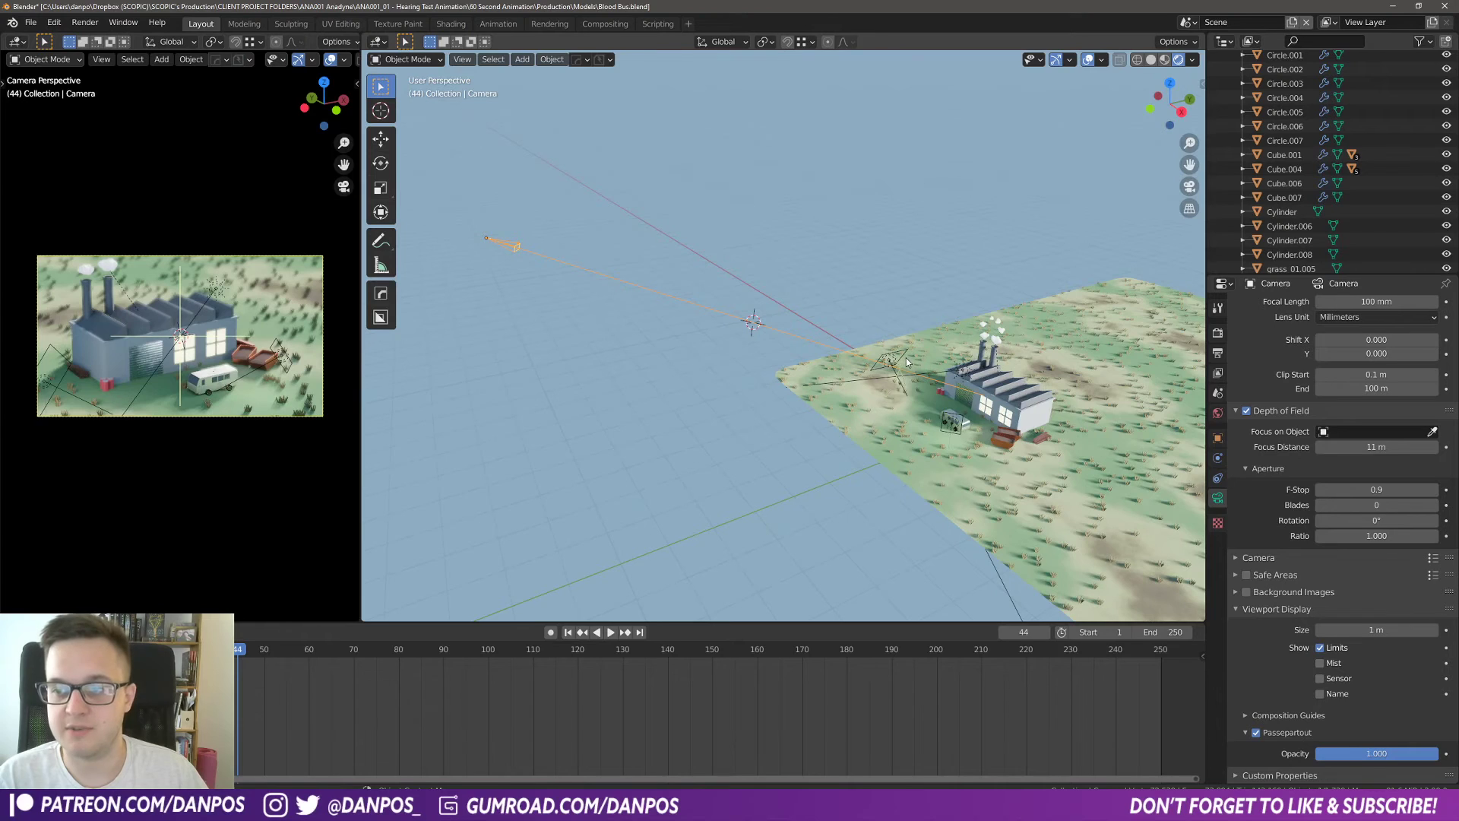
{"action": "key", "text": "e"}
{"action": "left_click", "coordinate": [817, 354]}
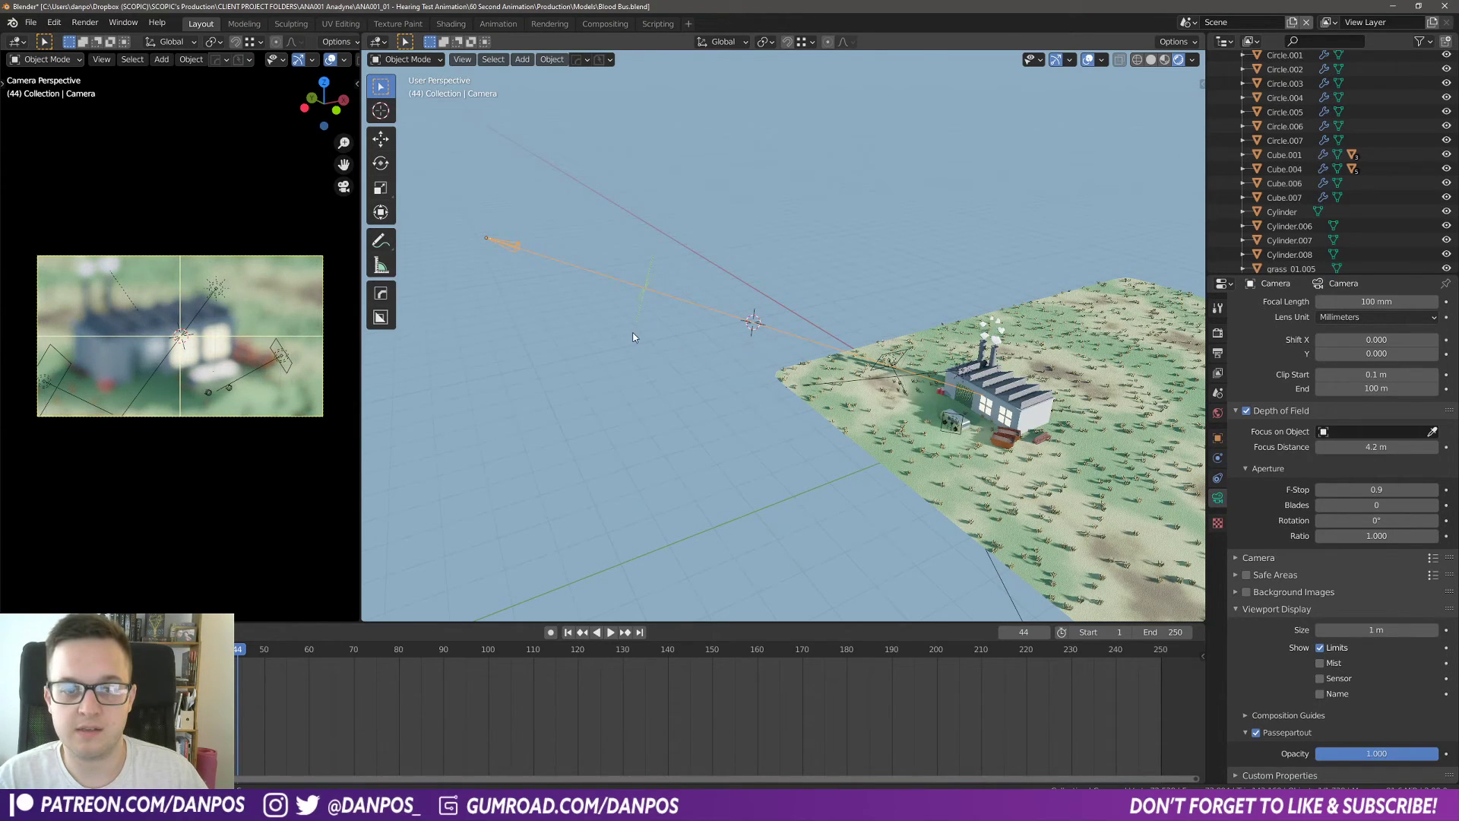
{"action": "left_click_drag", "start_coordinate": [635, 336], "coordinate": [1001, 421]}
{"action": "key", "text": "e"}
{"action": "left_click", "coordinate": [1192, 432]}
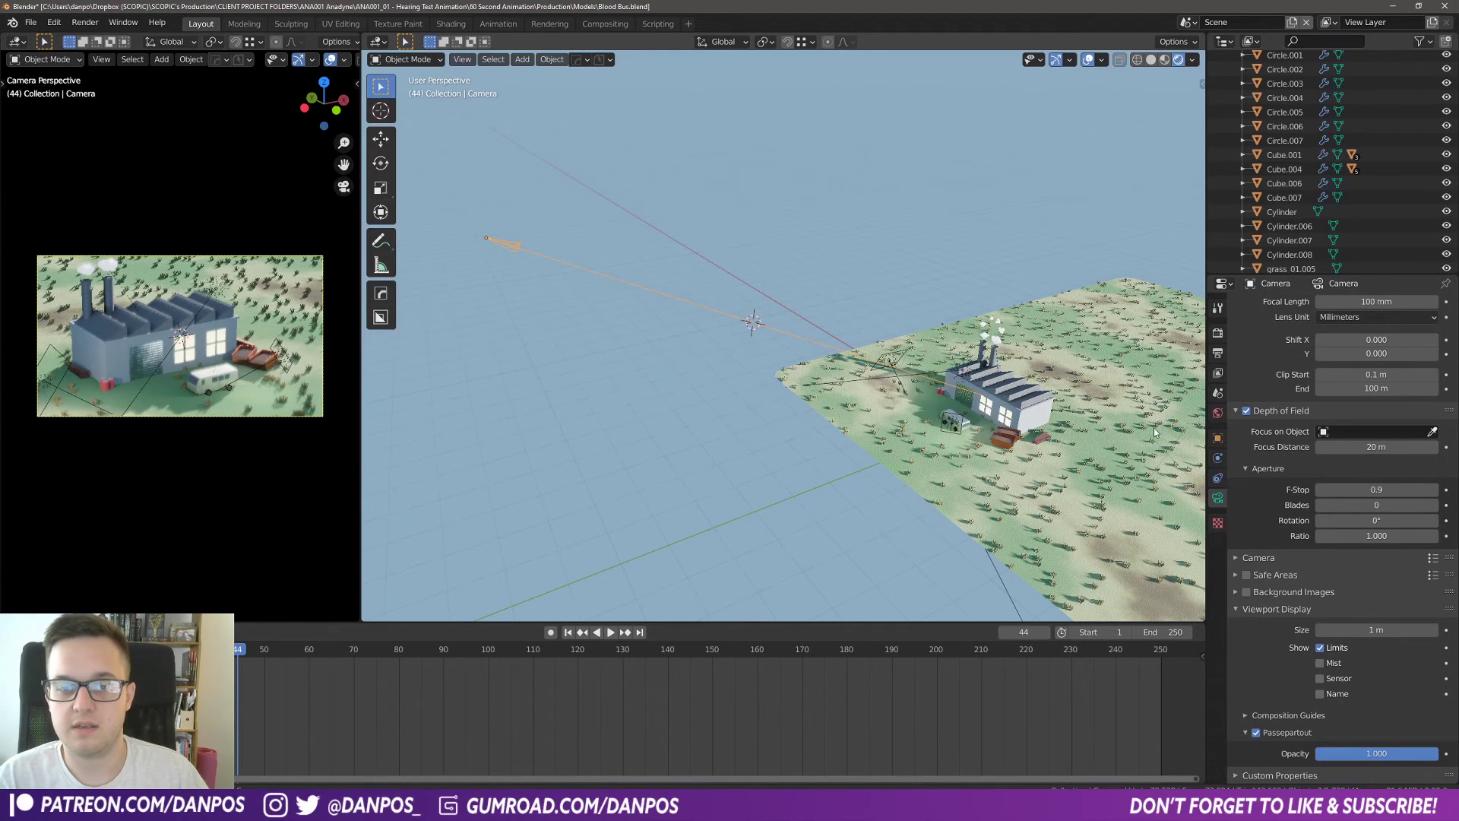
{"action": "key", "text": "e"}
{"action": "left_click", "coordinate": [928, 409]}
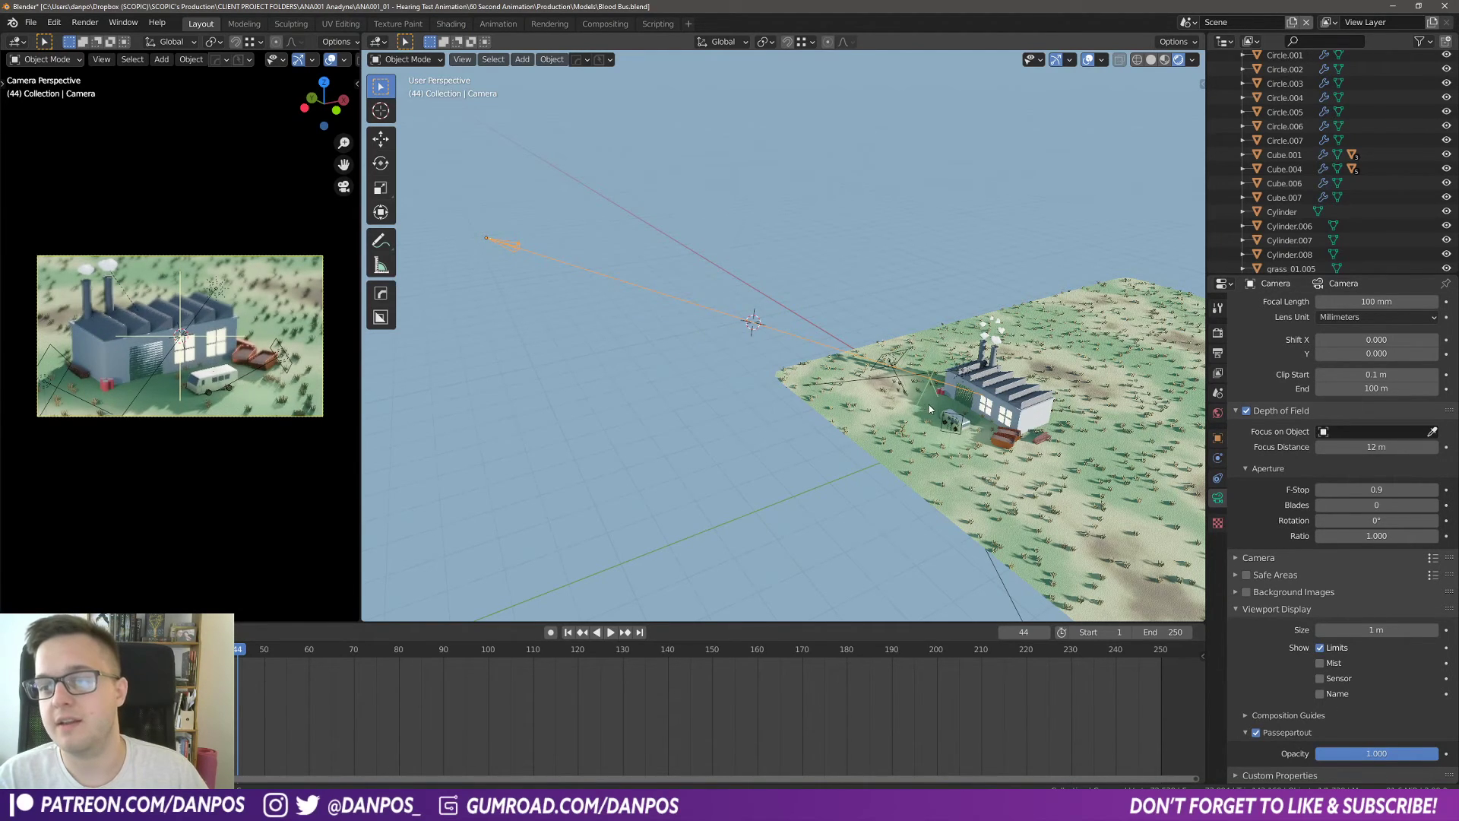
{"action": "key", "text": "e"}
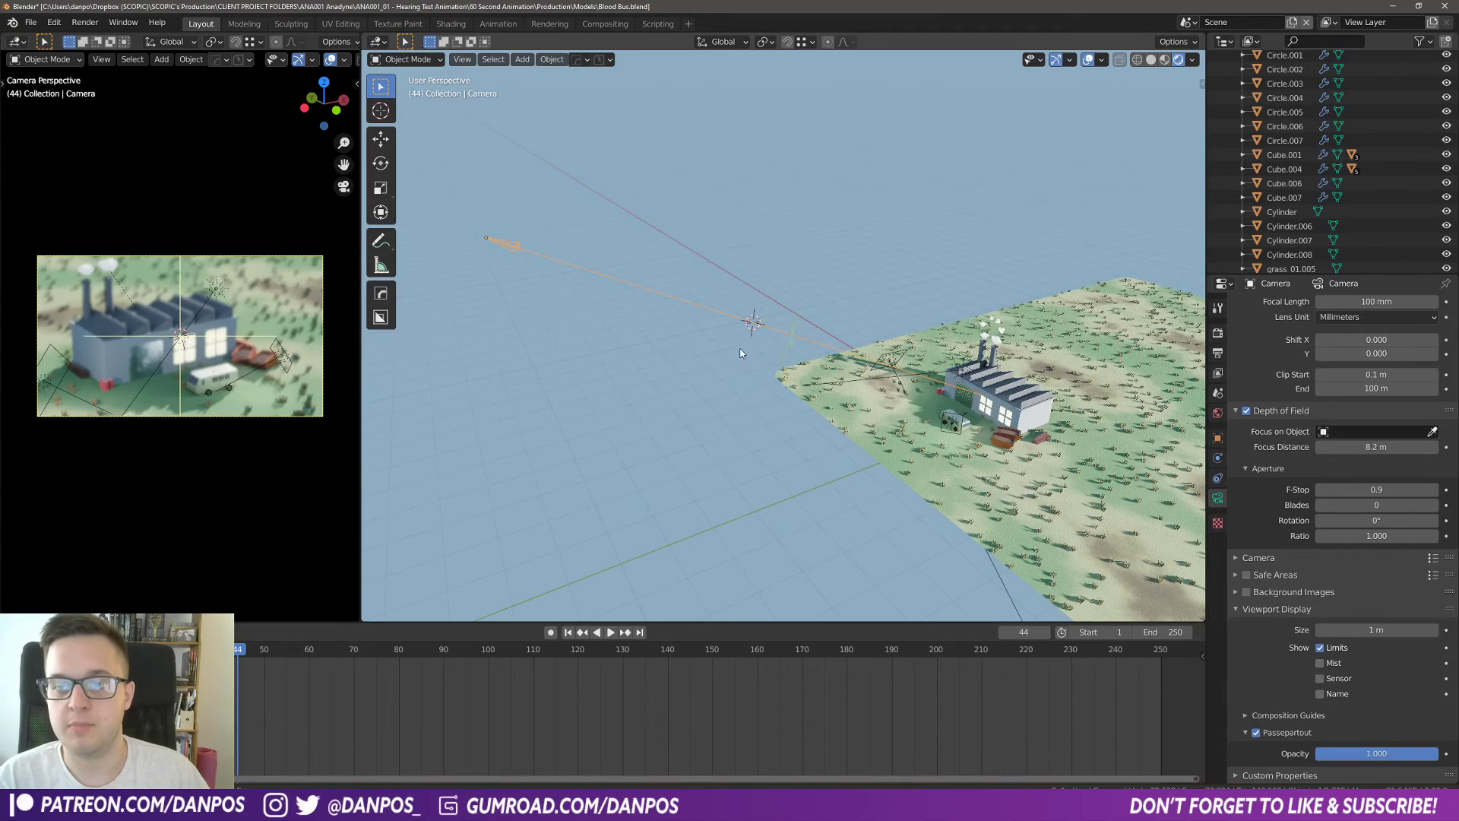
{"action": "left_click", "coordinate": [550, 288]}
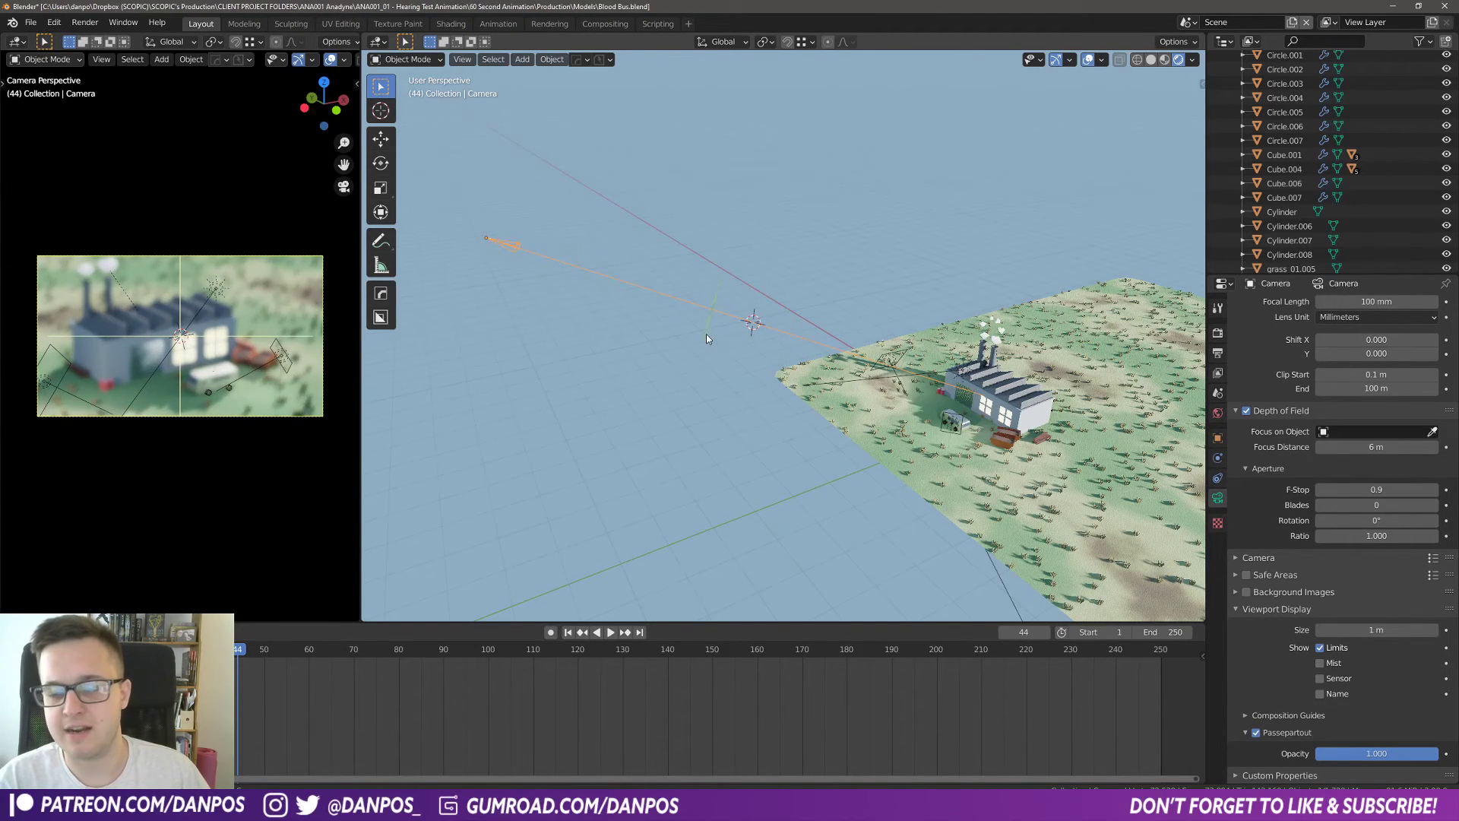
Step: Set the camera's focus distance to about 13 m by sampling a point on the factory
{"action": "left_click_drag", "start_coordinate": [705, 334], "coordinate": [526, 277]}
{"action": "key", "text": "e"}
{"action": "left_click", "coordinate": [972, 398]}
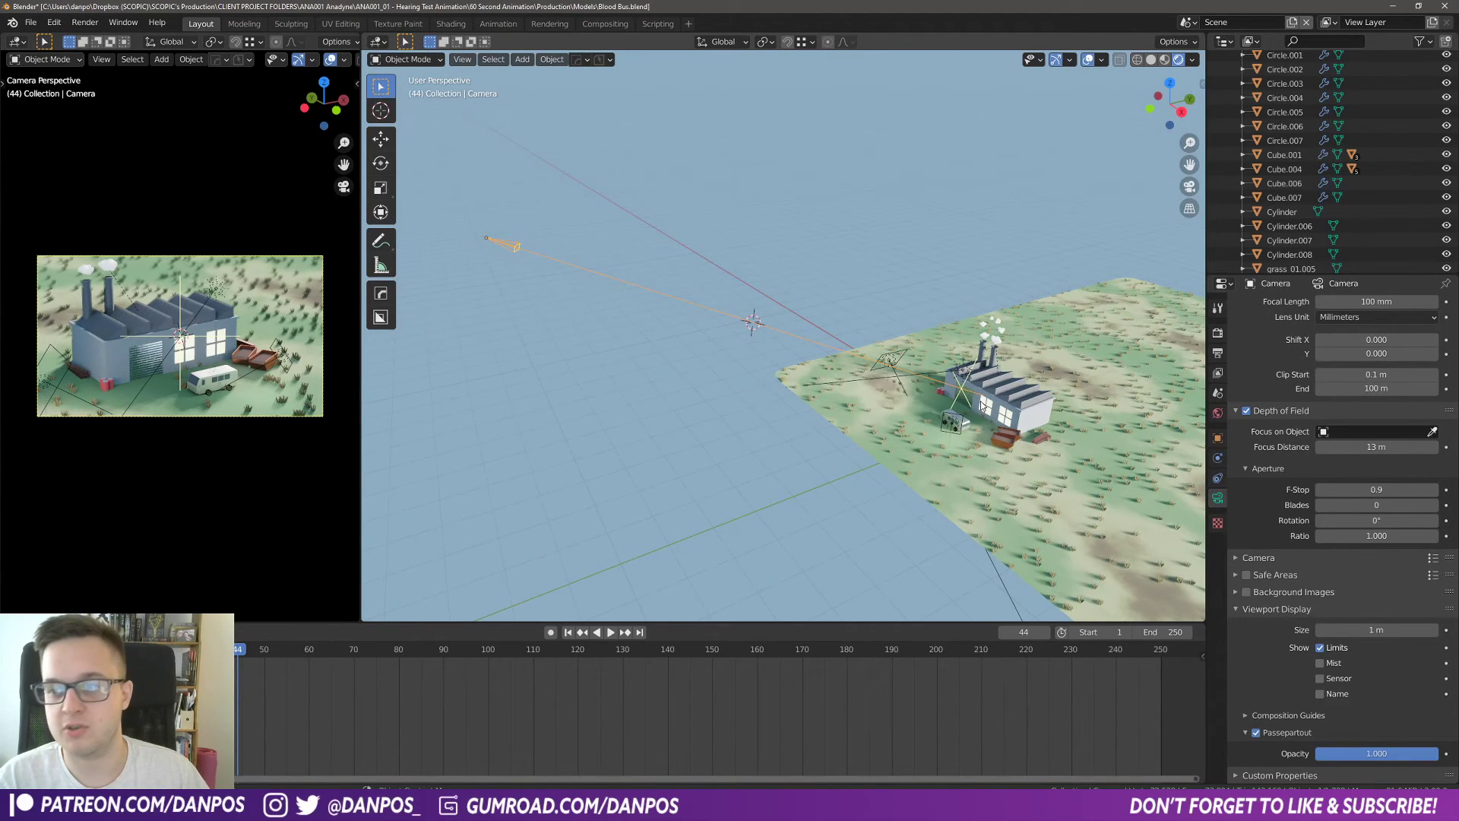
Step: Inspect the focus marker around the factory and set the van, Cube.001, as the camera's focus object
{"action": "scroll", "coordinate": [984, 412], "scroll_direction": "up", "scroll_amount": 4}
{"action": "middle_click_drag", "start_coordinate": [987, 433], "coordinate": [760, 389], "text": "shift"}
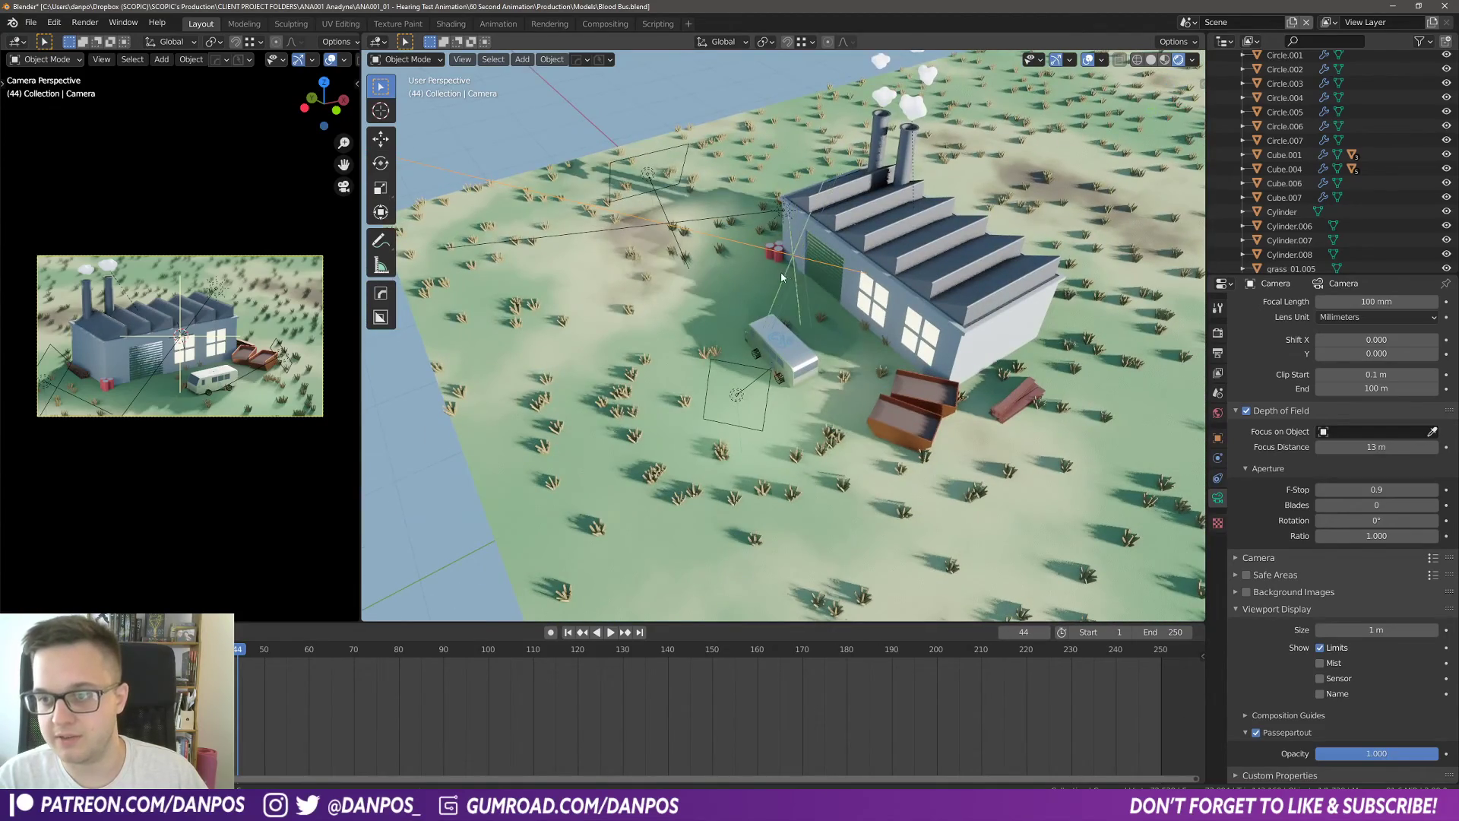
{"action": "middle_click_drag", "start_coordinate": [775, 204], "coordinate": [1010, 365]}
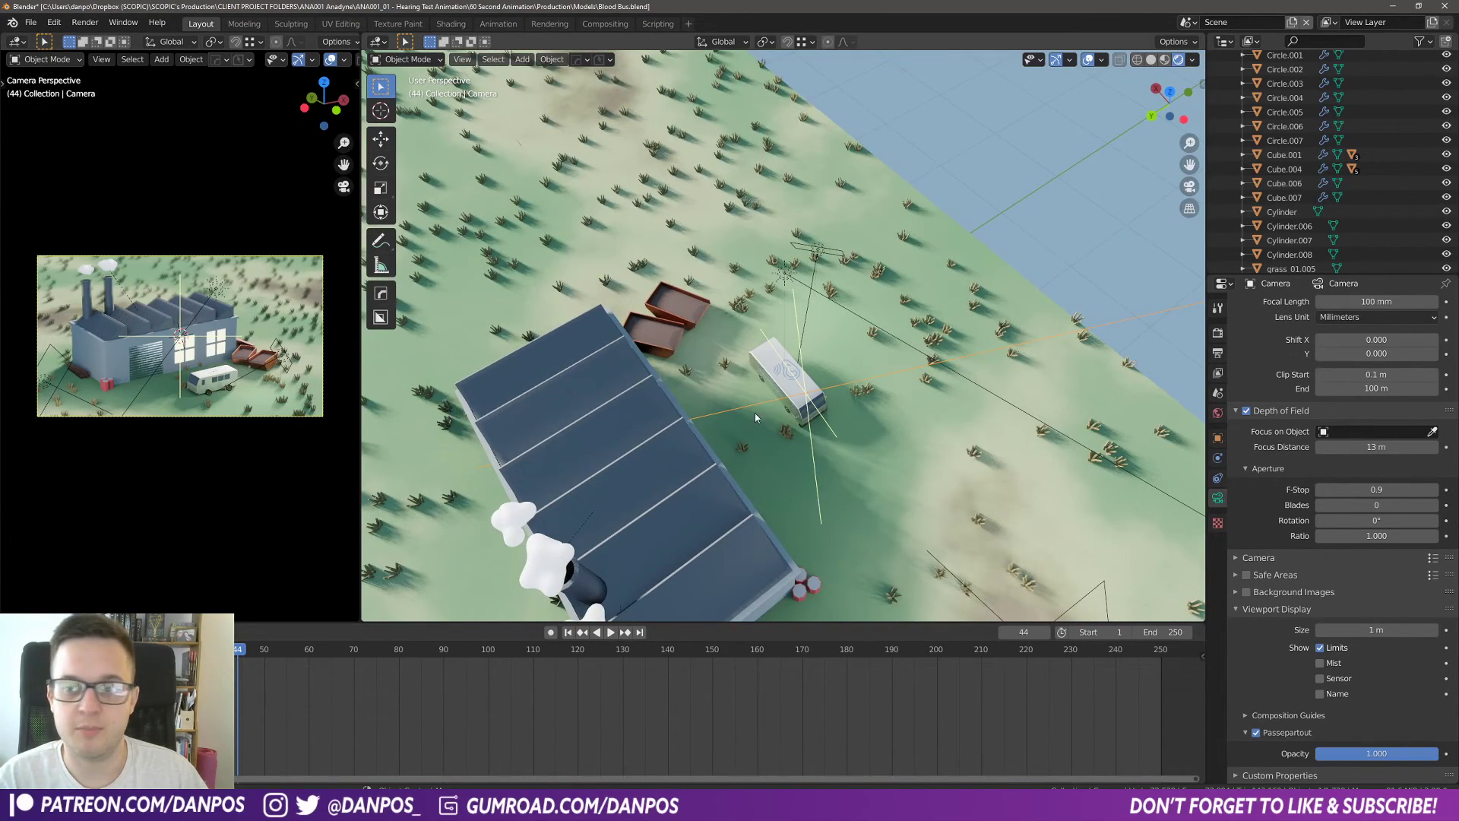
{"action": "middle_click_drag", "start_coordinate": [755, 412], "coordinate": [831, 340]}
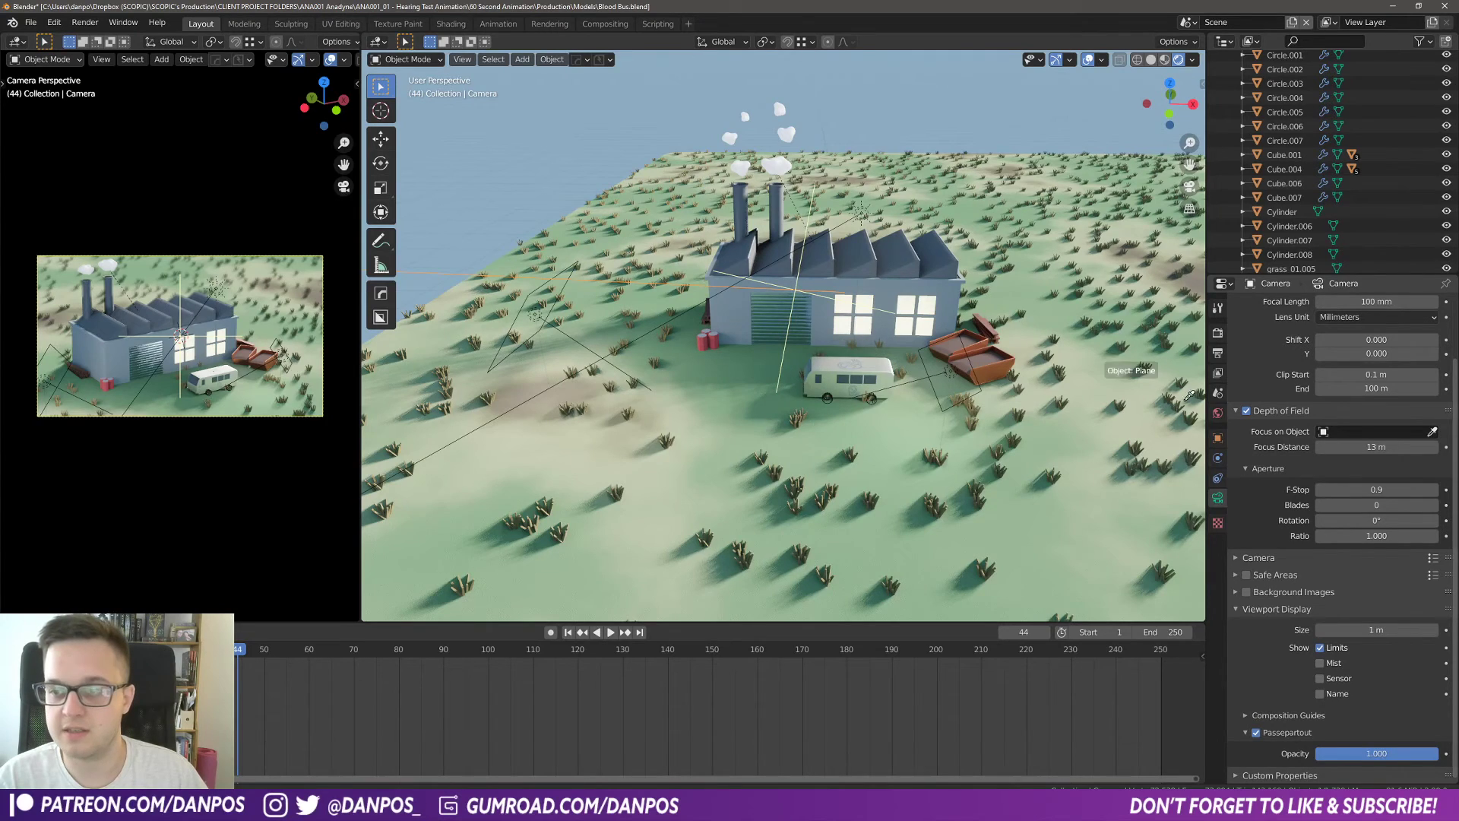
{"action": "left_click", "coordinate": [1435, 429]}
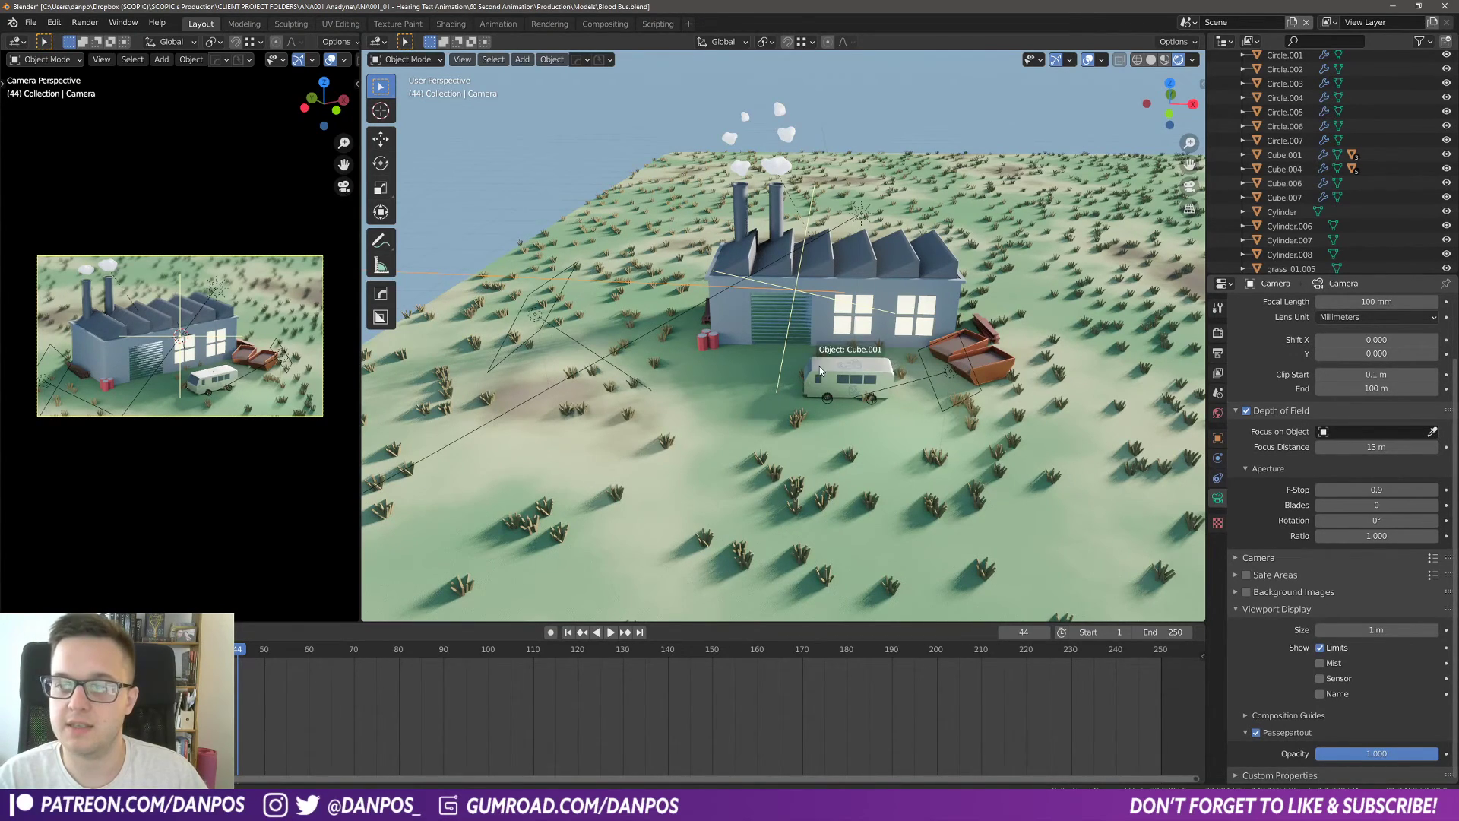
{"action": "left_click", "coordinate": [819, 367]}
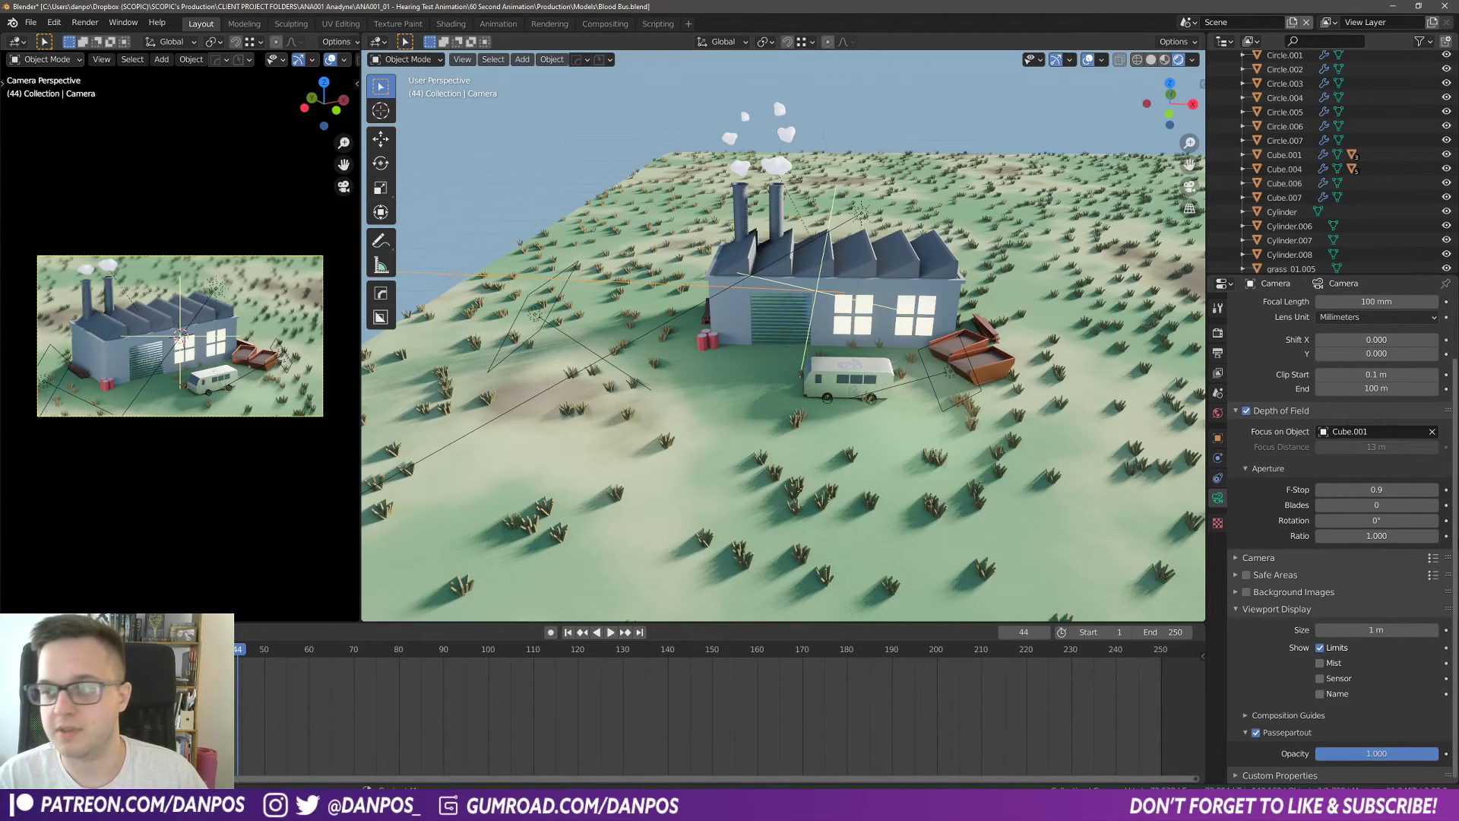
Step: Try moving the van across the ground with its height locked to test the focus tracking
{"action": "left_click", "coordinate": [869, 376]}
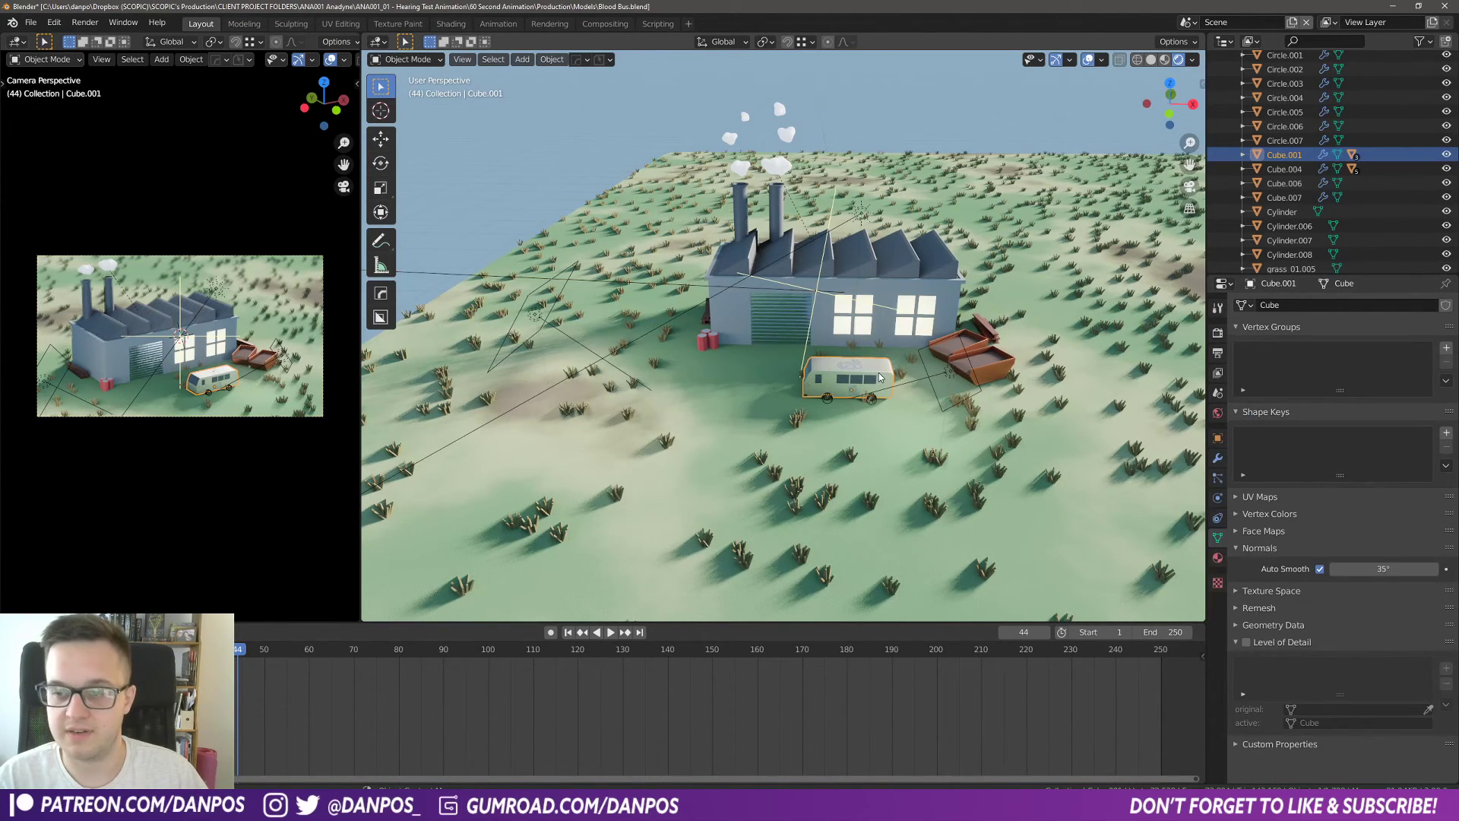
{"action": "key", "text": "g"}
{"action": "key", "text": "shift+z"}
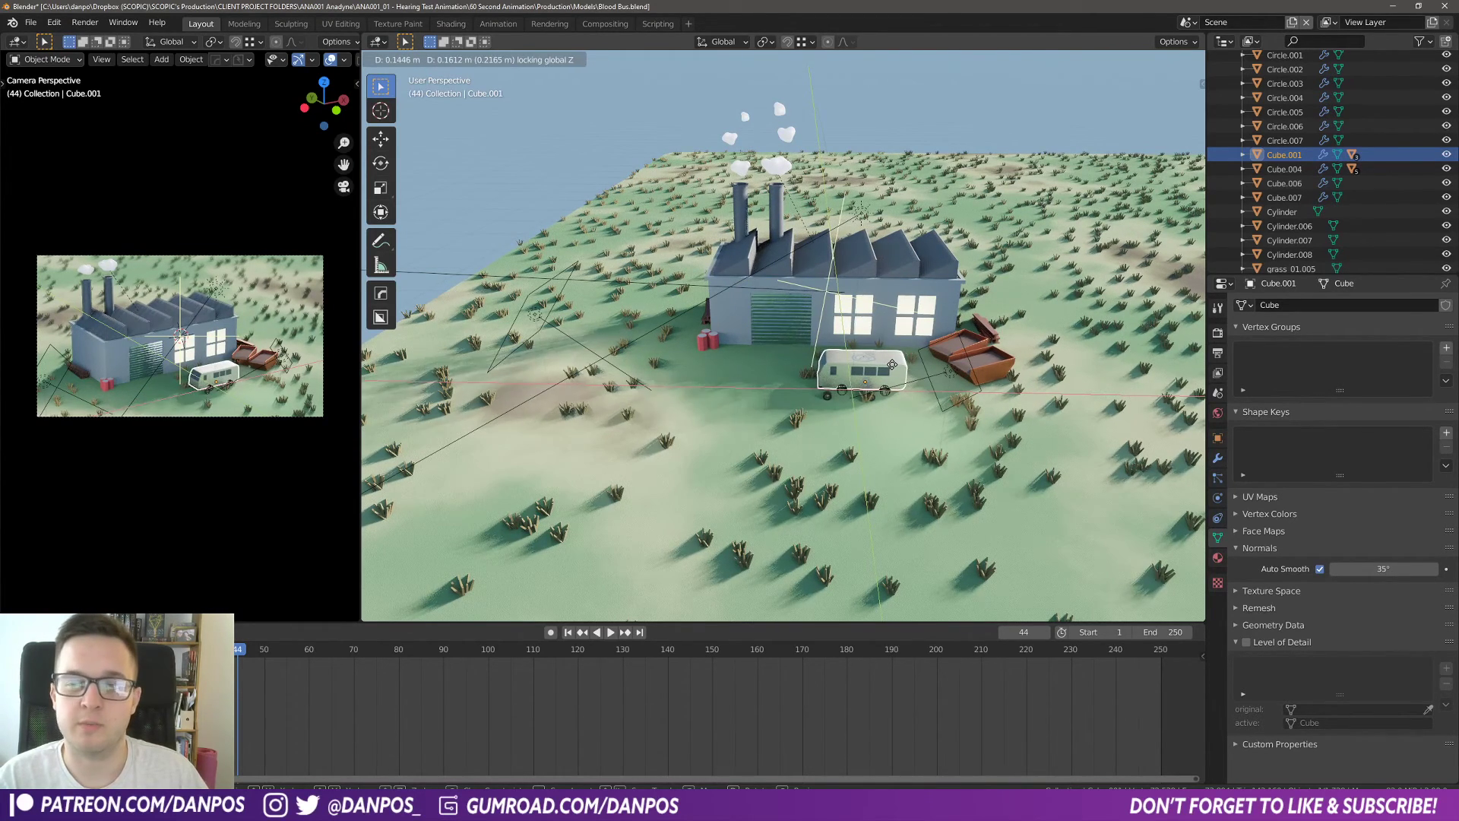
{"action": "right_click", "coordinate": [892, 364]}
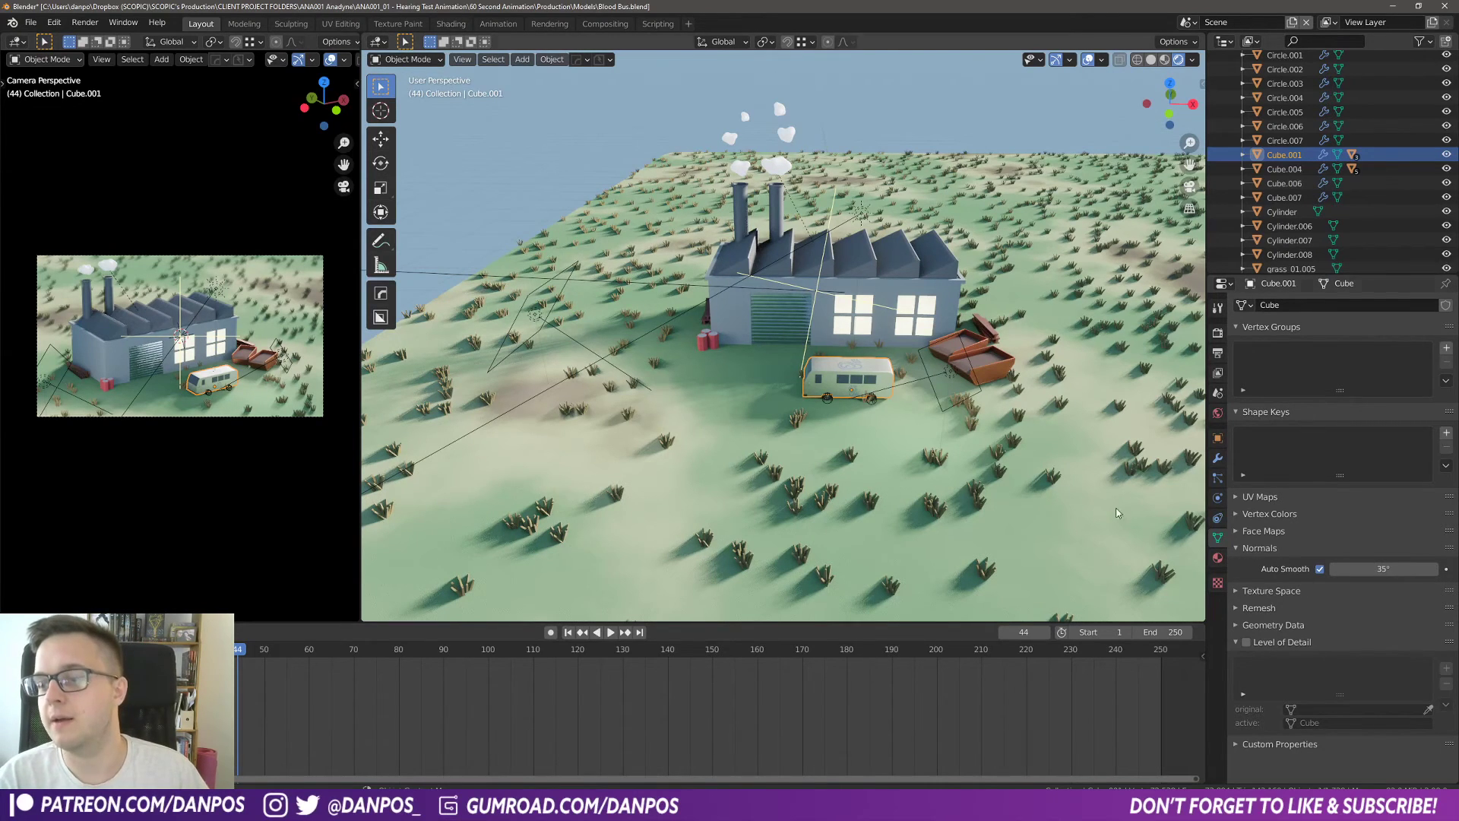
Step: Reselect the camera and remove the van as its depth of field focus object
{"action": "scroll", "coordinate": [647, 364], "scroll_direction": "down", "scroll_amount": 8}
{"action": "left_click", "coordinate": [537, 337]}
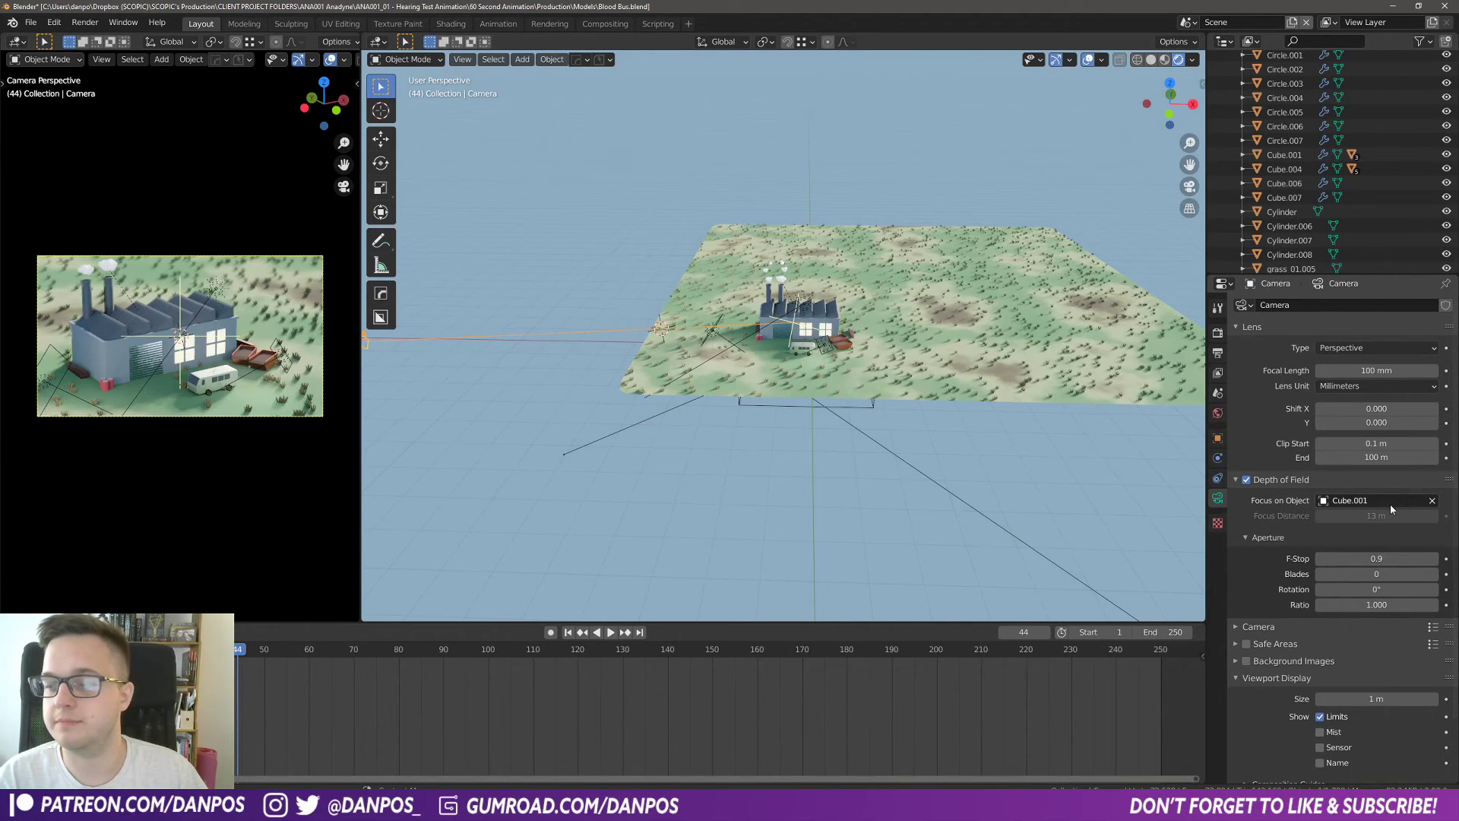
{"action": "scroll", "coordinate": [865, 381], "scroll_direction": "up", "scroll_amount": 4}
{"action": "scroll", "coordinate": [865, 381], "scroll_direction": "up", "scroll_amount": 2}
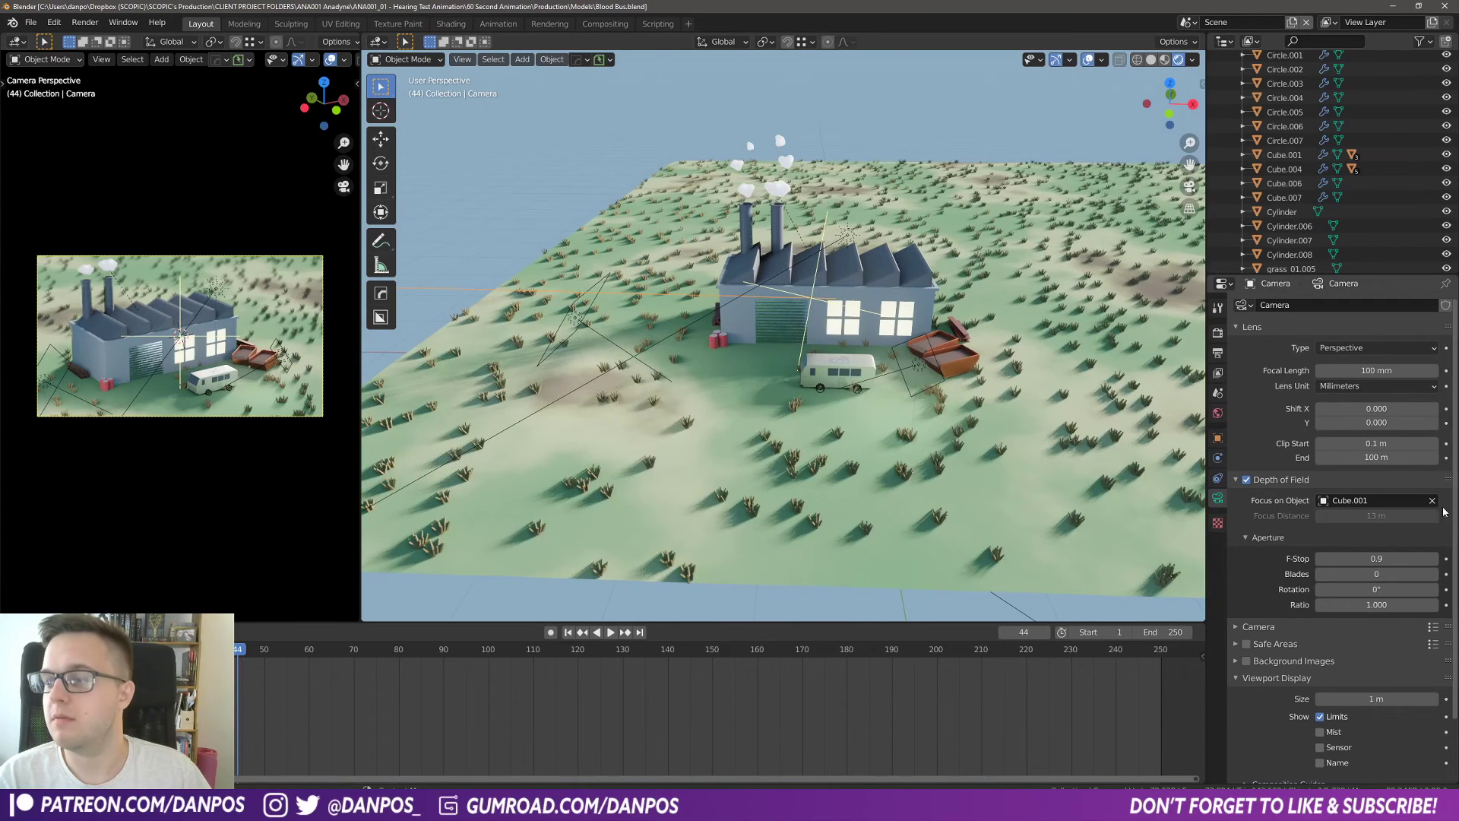
{"action": "left_click", "coordinate": [1432, 501]}
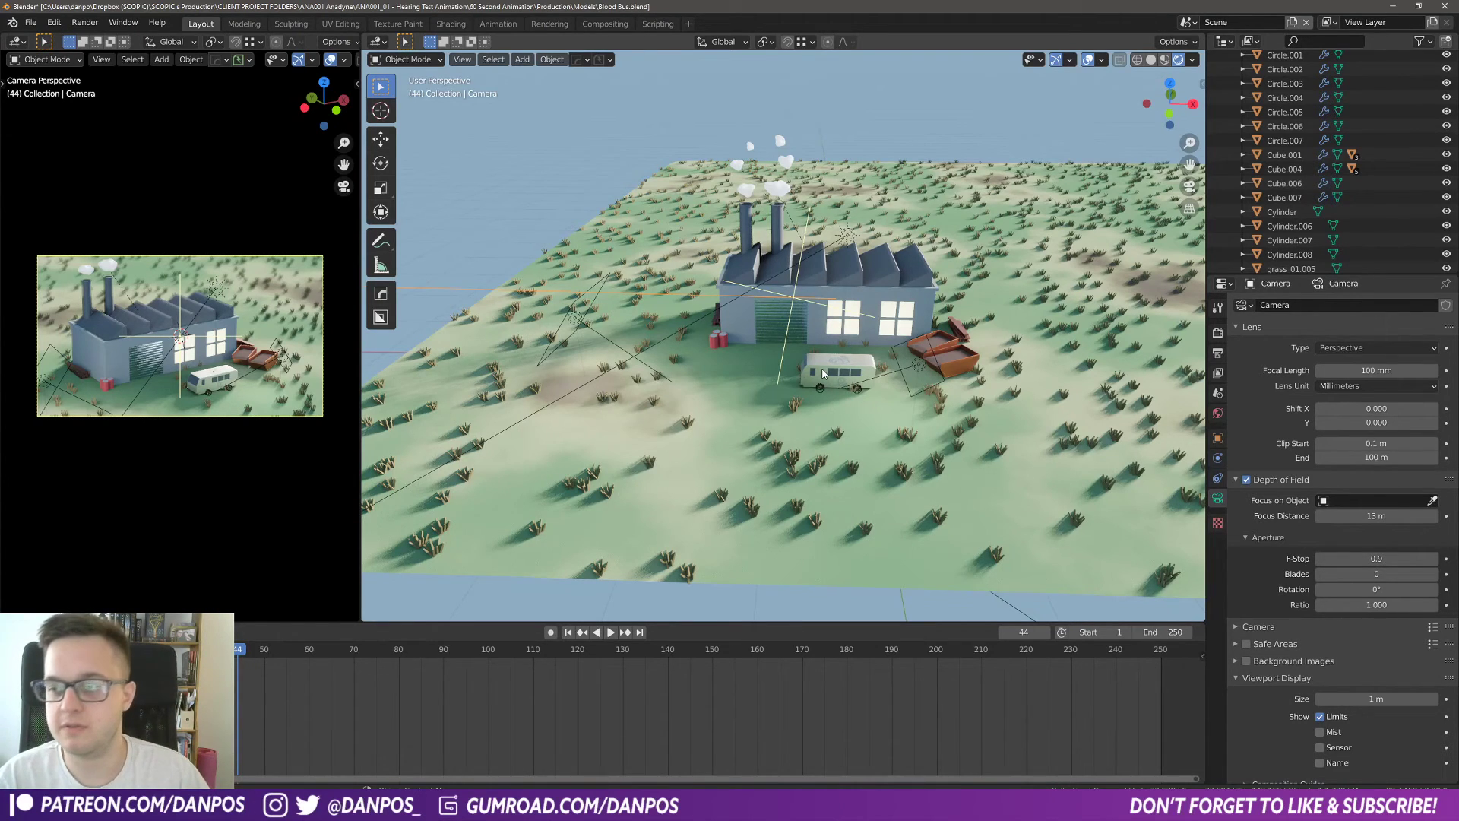
Step: Place the 3D cursor on the ground in front of the factory door and add a Plain Axes empty there
{"action": "scroll", "coordinate": [823, 371], "scroll_direction": "up", "scroll_amount": 5}
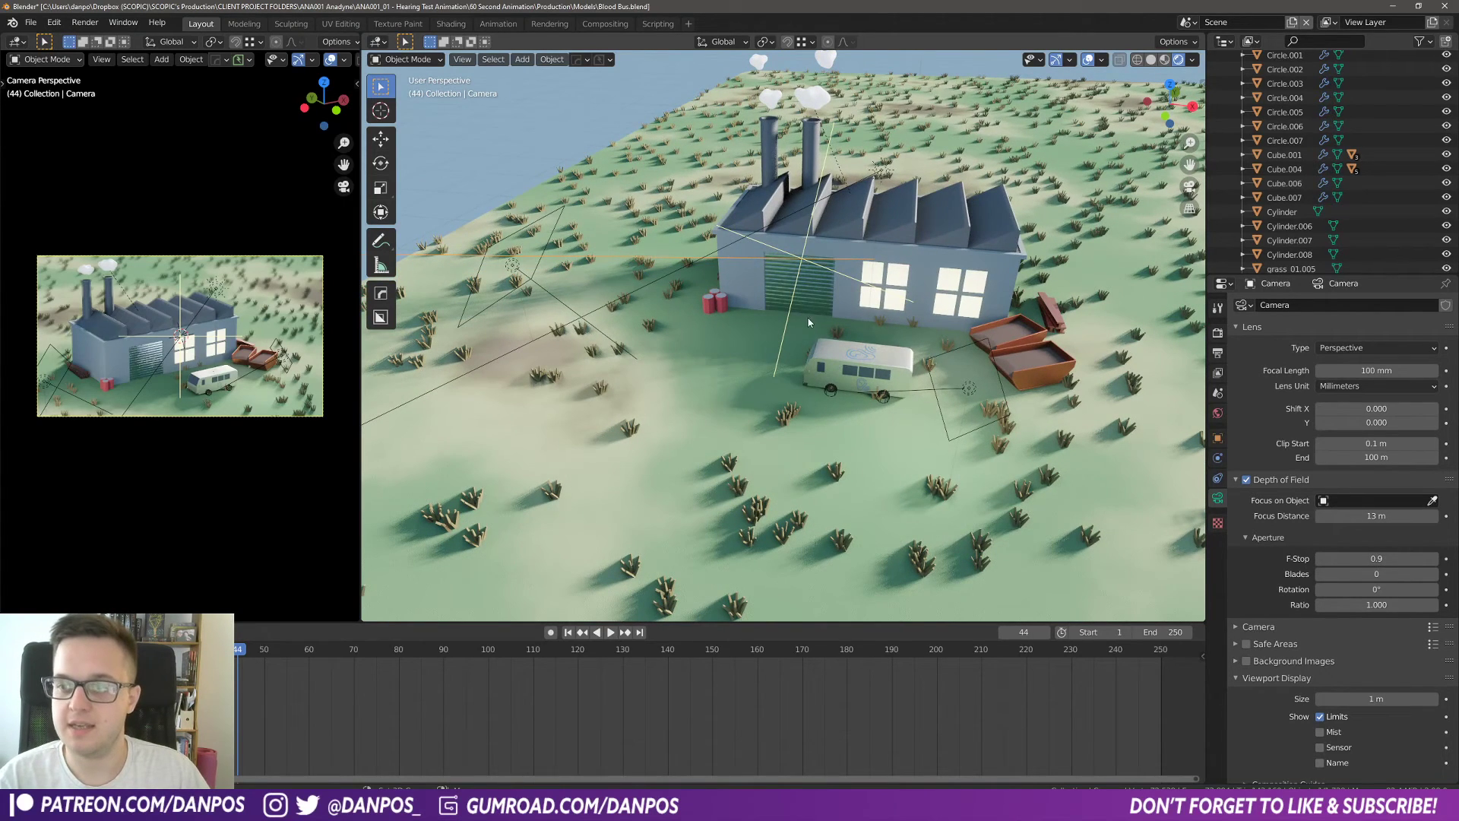
{"action": "right_click", "coordinate": [752, 346], "text": "shift"}
{"action": "key", "text": "shift+a"}
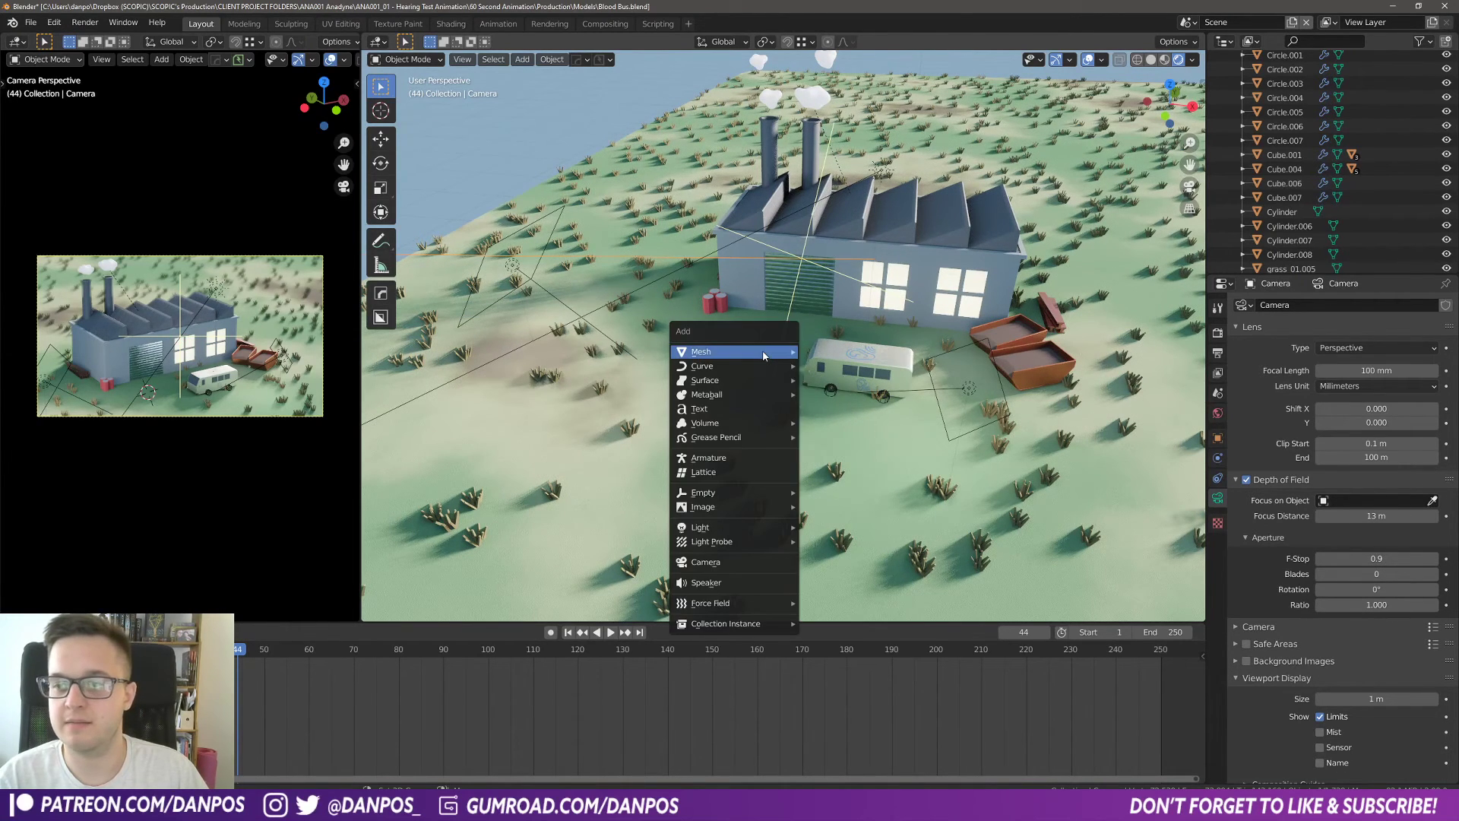
{"action": "mouse_move", "coordinate": [731, 505]}
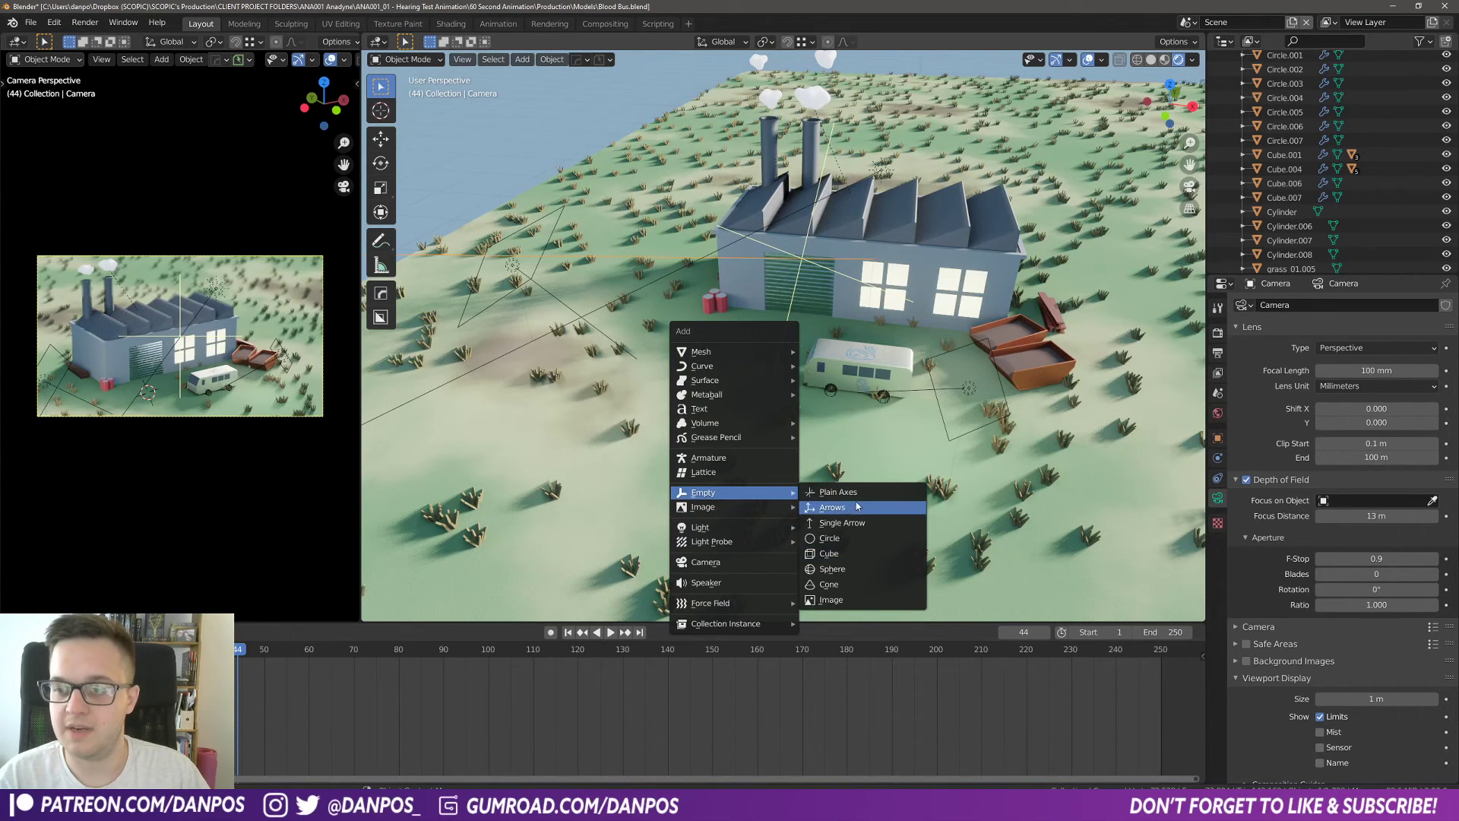
{"action": "left_click", "coordinate": [836, 491]}
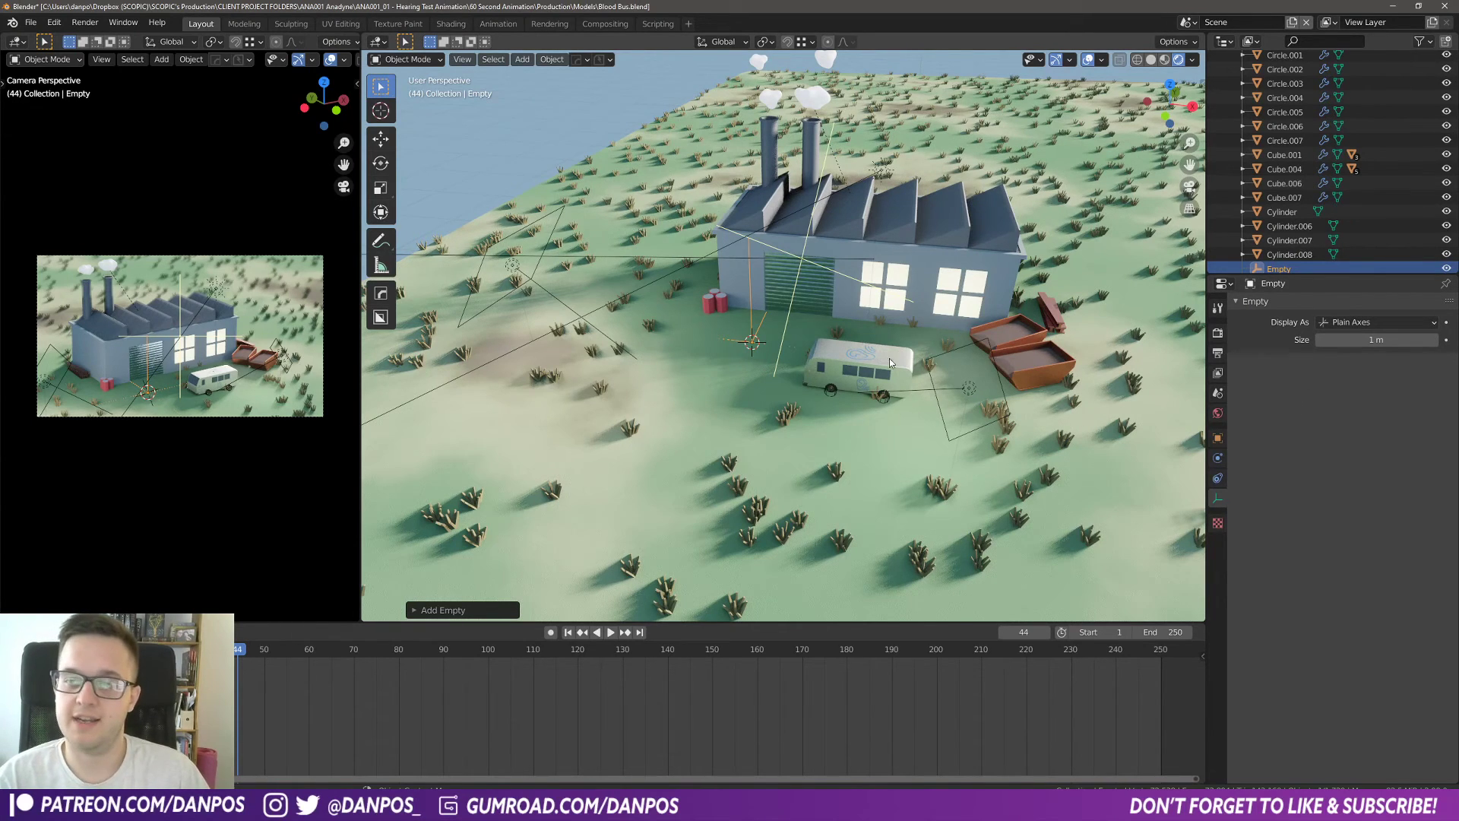
Step: Move the empty up beside the red barrels at the factory's corner and scale it down
{"action": "key", "text": "g"}
{"action": "left_click", "coordinate": [790, 316]}
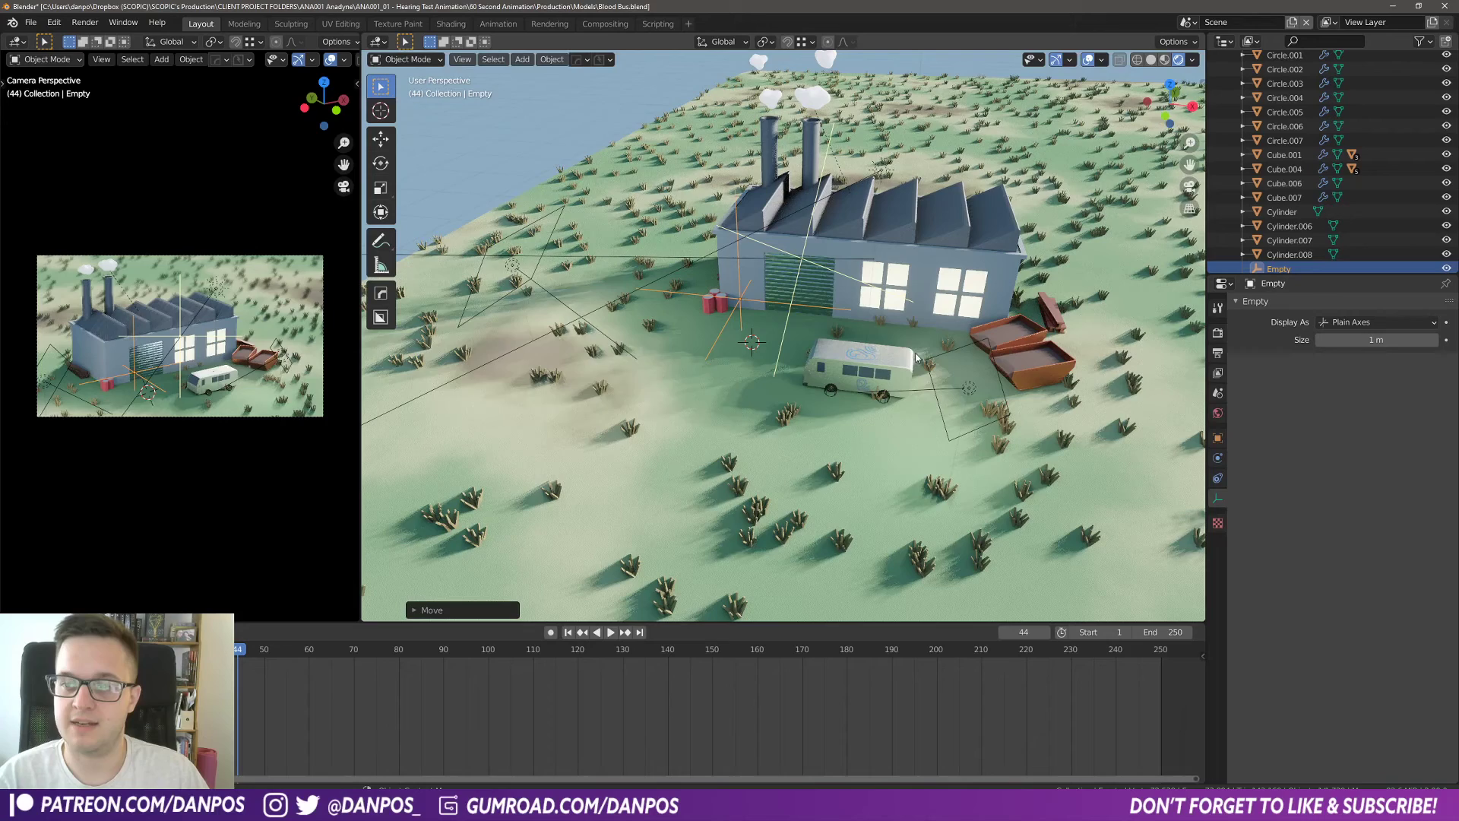
{"action": "key", "text": "s"}
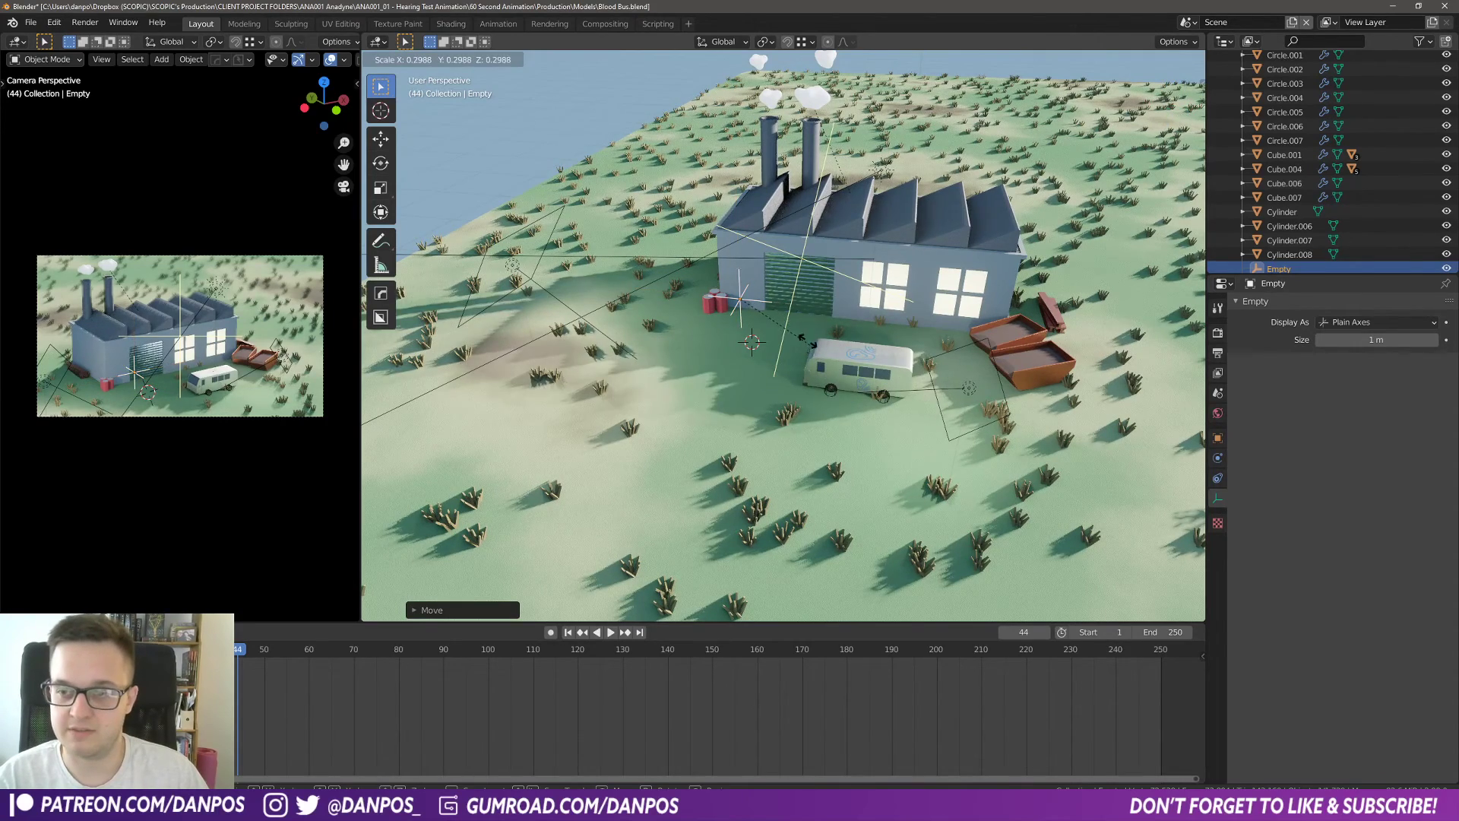
{"action": "left_click", "coordinate": [775, 323]}
Step: Move the empty across the ground to the van with its height locked
{"action": "key", "text": "g"}
{"action": "key", "text": "shift+z"}
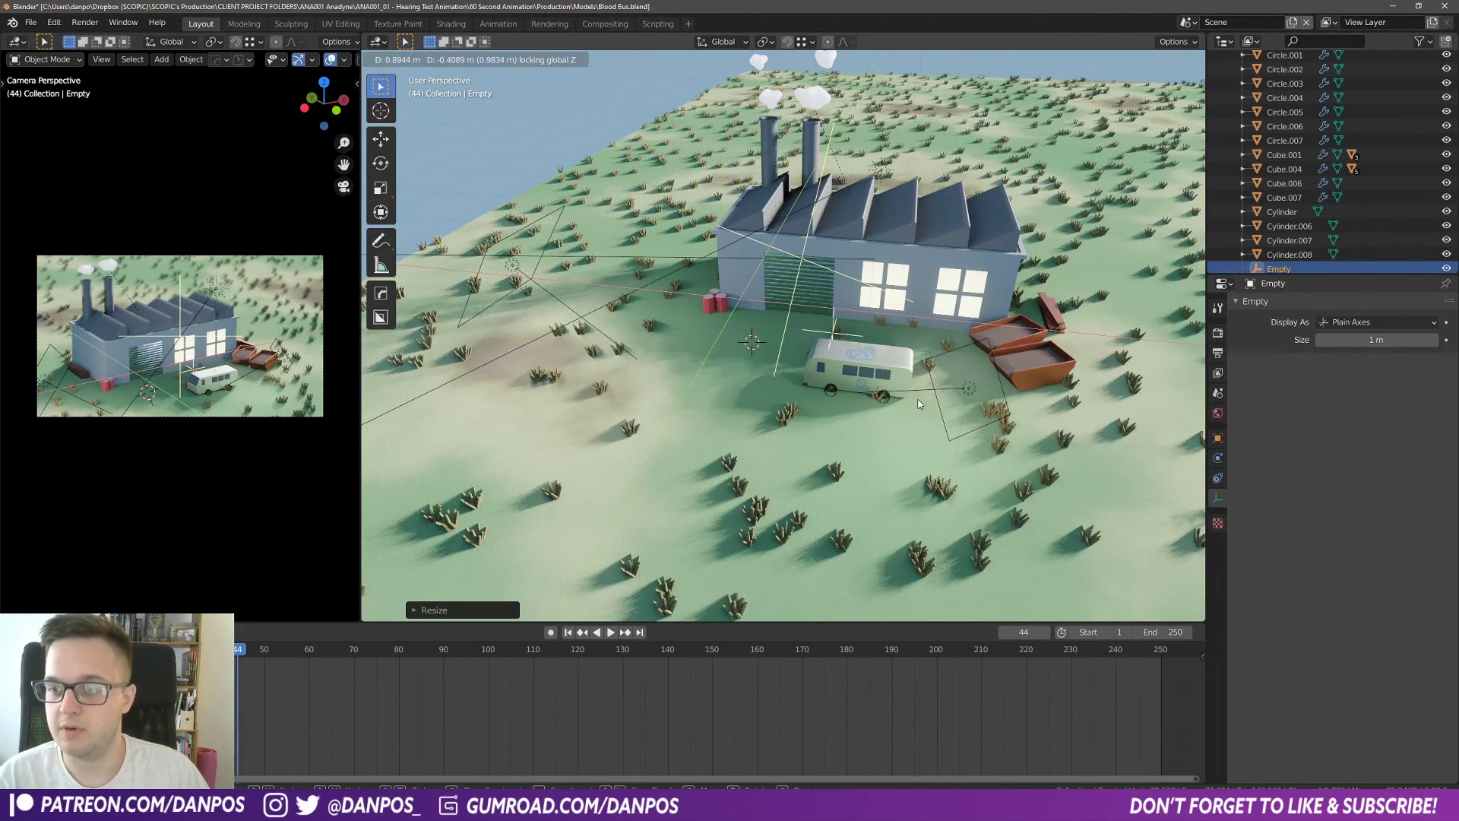
{"action": "left_click", "coordinate": [855, 386]}
Step: Align the empty with the front of the van using the top and front orthographic views
{"action": "middle_click_drag", "start_coordinate": [855, 386], "coordinate": [956, 400]}
{"action": "key", "text": "KP_7"}
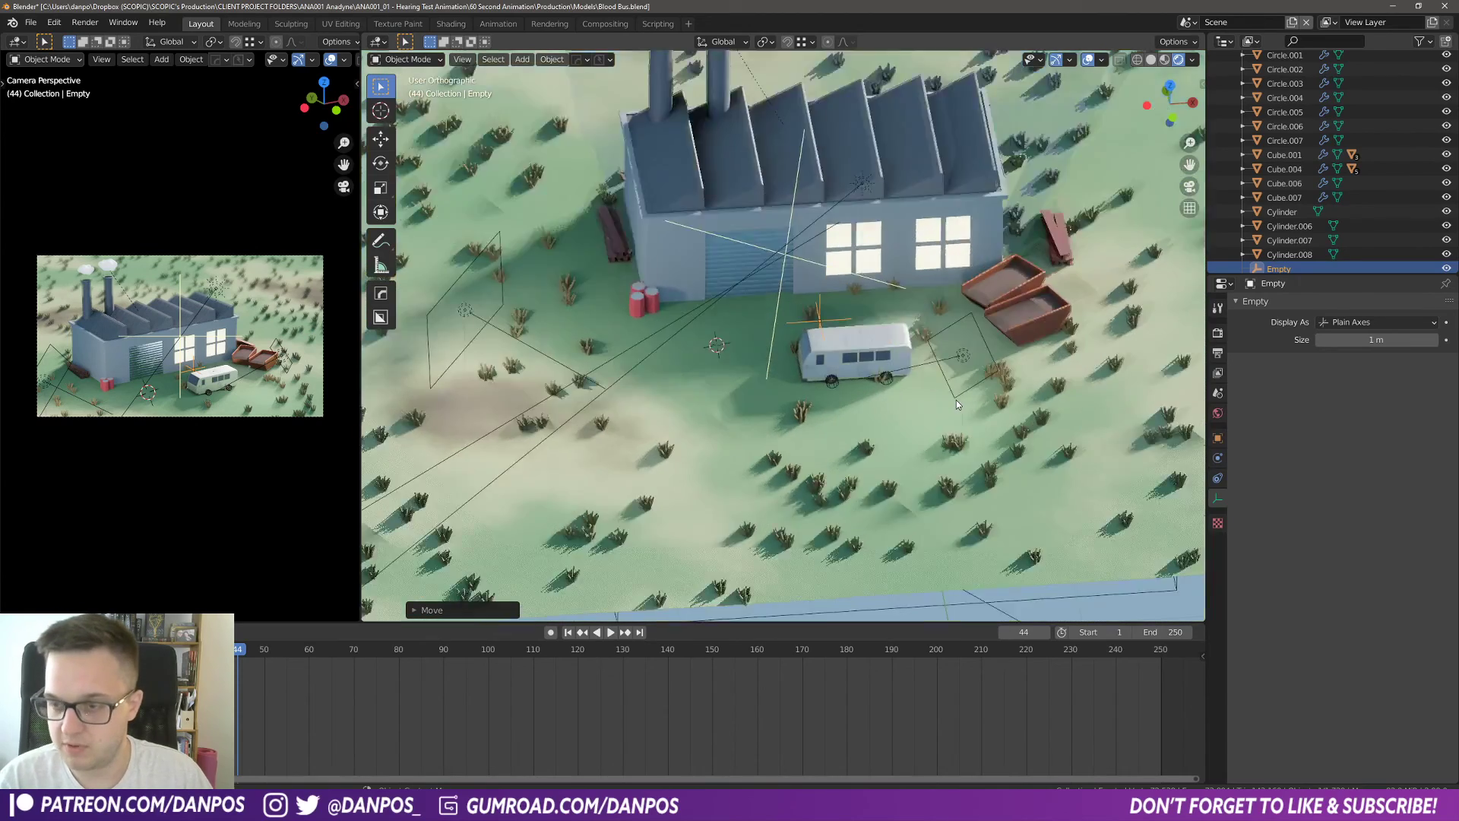
{"action": "scroll", "coordinate": [895, 357], "scroll_direction": "up", "scroll_amount": 4}
{"action": "middle_click_drag", "start_coordinate": [892, 312], "coordinate": [819, 373], "text": "shift"}
{"action": "key", "text": "g"}
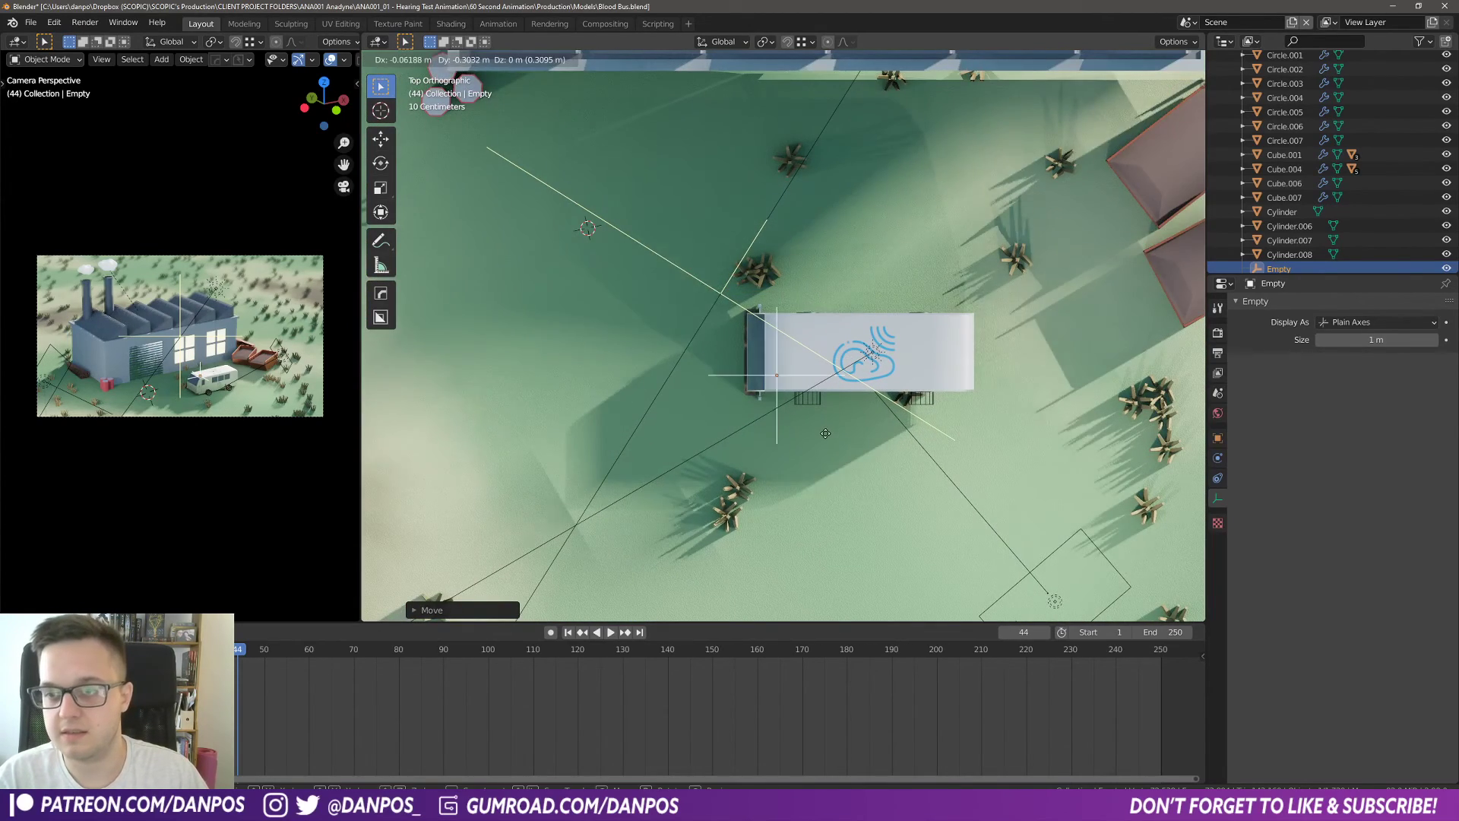
{"action": "left_click", "coordinate": [818, 437]}
{"action": "key", "text": "KP_1"}
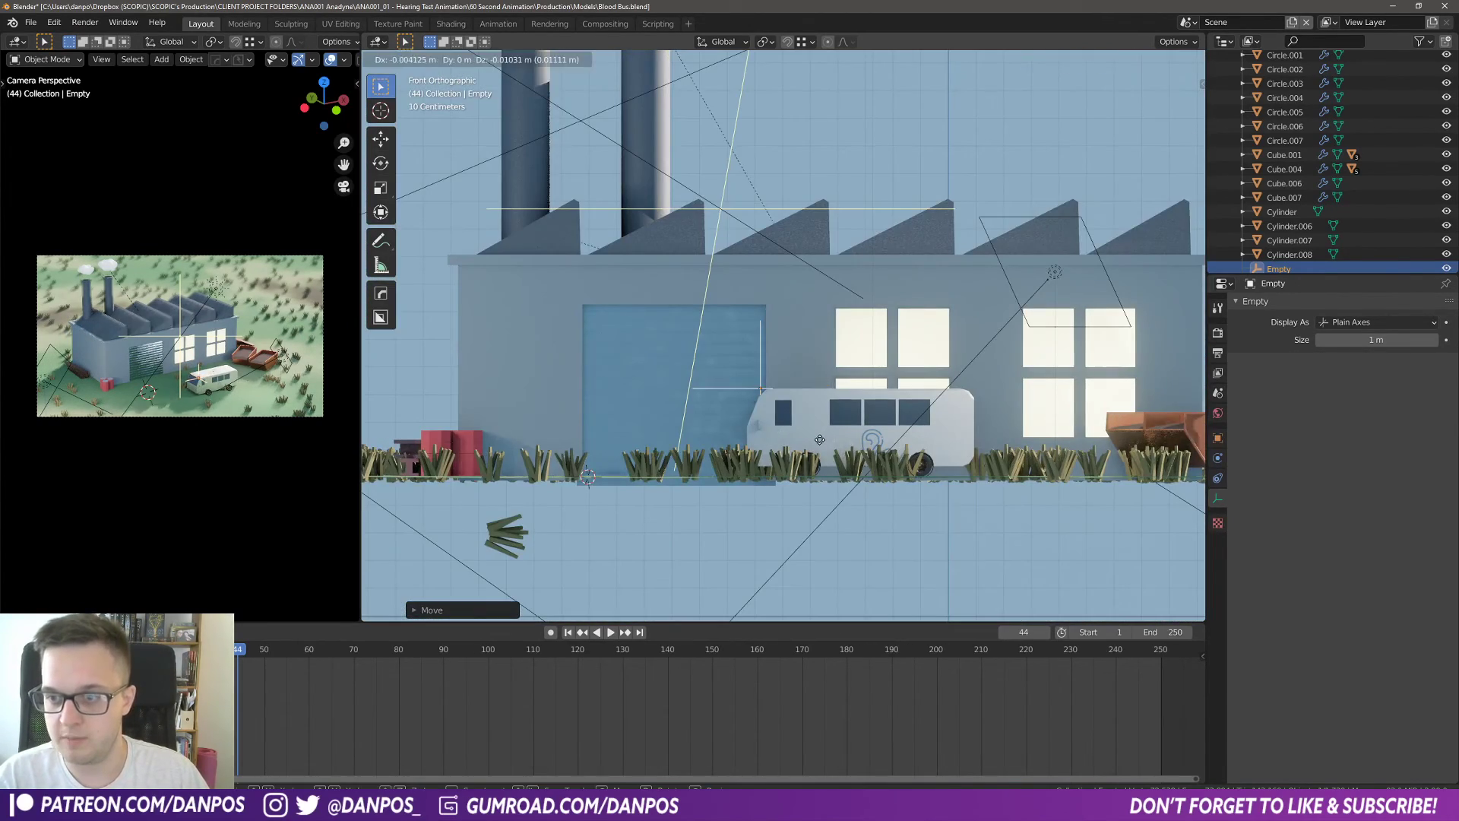
Step: Select the camera and pick the empty at the van as its depth of field focus object
{"action": "middle_click_drag", "start_coordinate": [821, 436], "coordinate": [792, 459]}
{"action": "scroll", "coordinate": [816, 395], "scroll_direction": "down", "scroll_amount": 8}
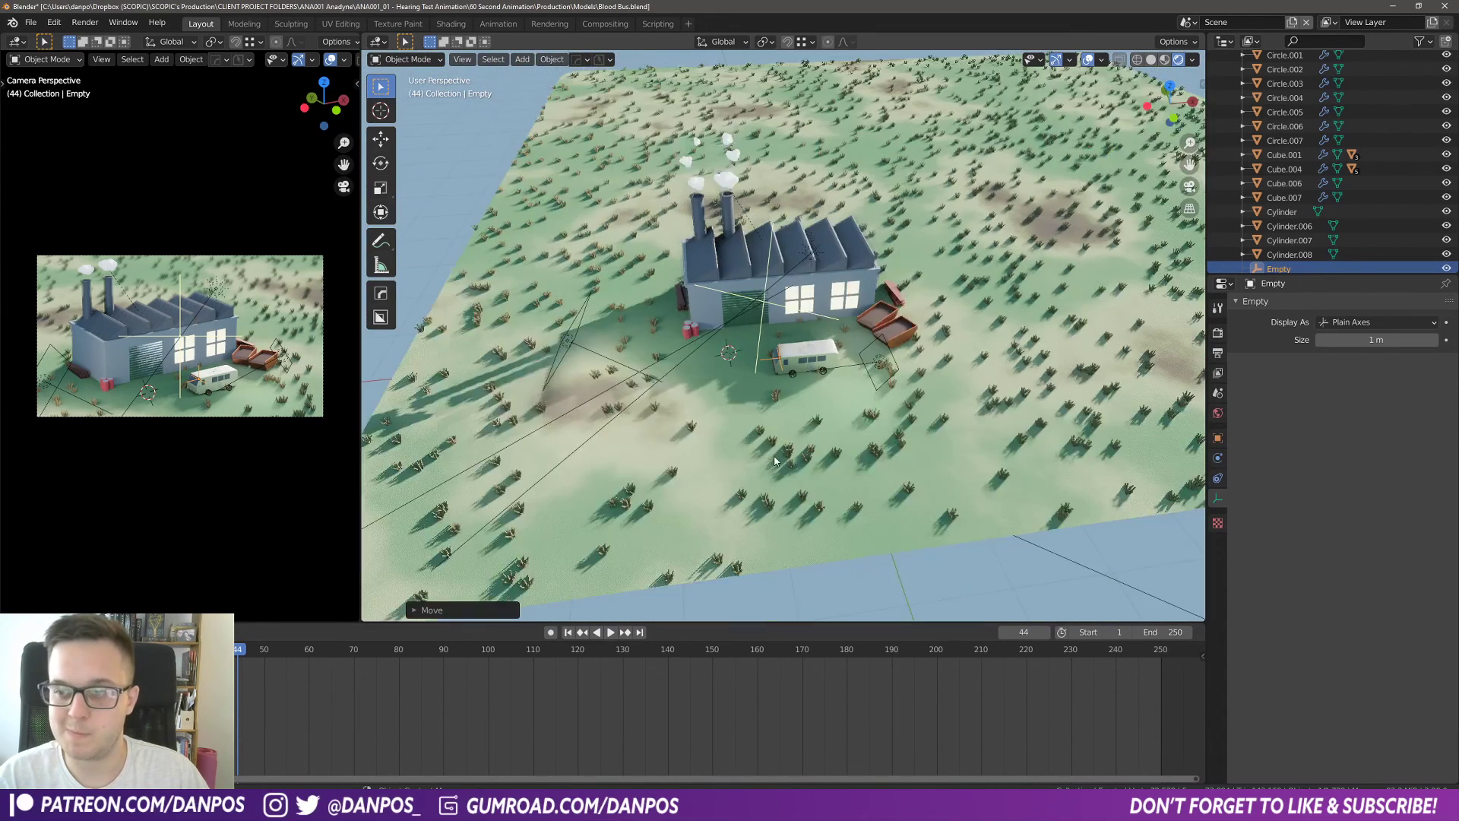
{"action": "scroll", "coordinate": [504, 455], "scroll_direction": "down", "scroll_amount": 2}
{"action": "left_click", "coordinate": [525, 484]}
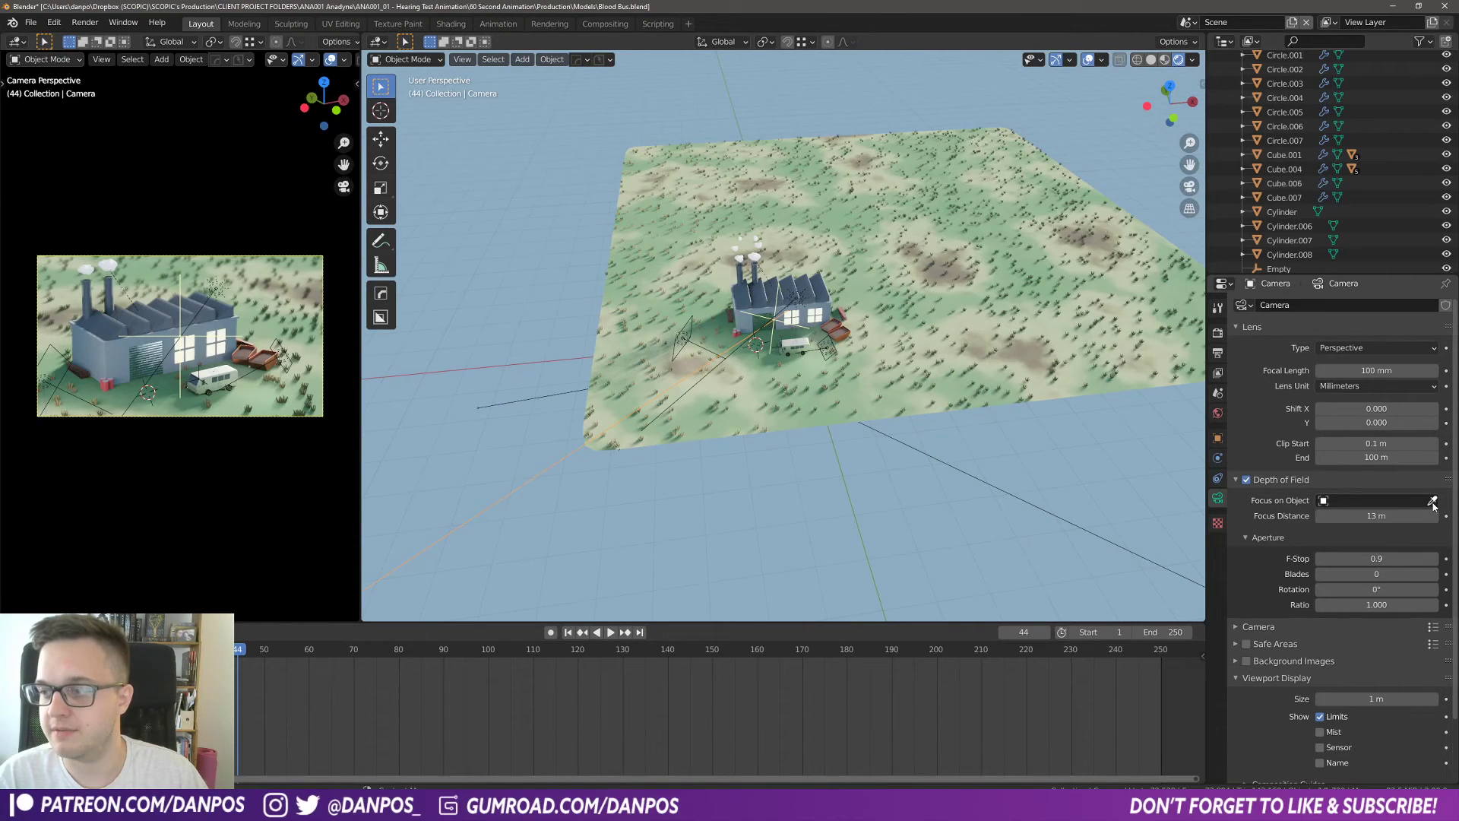
{"action": "scroll", "coordinate": [924, 422], "scroll_direction": "up", "scroll_amount": 6}
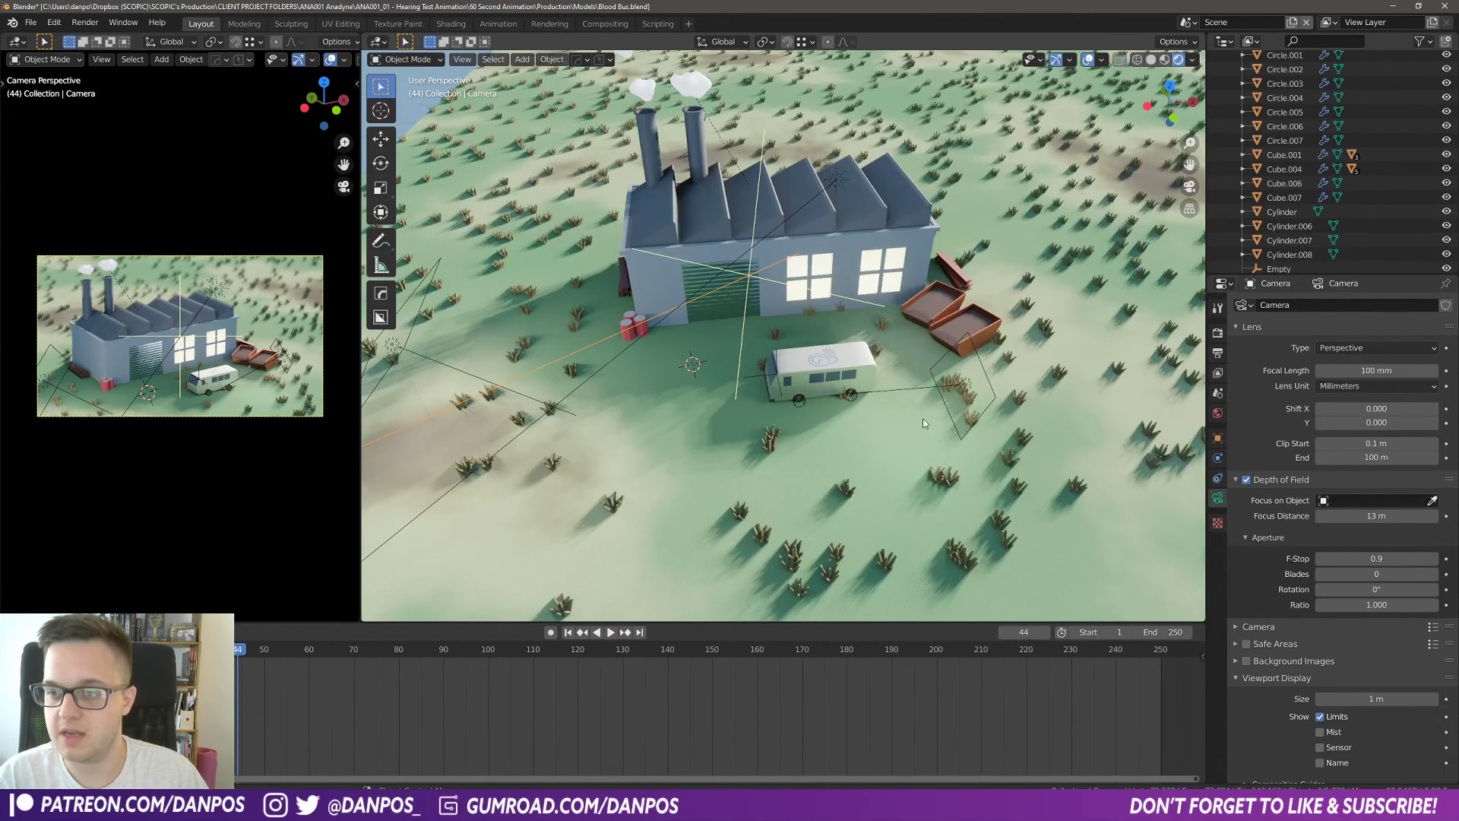
{"action": "left_click", "coordinate": [1432, 502]}
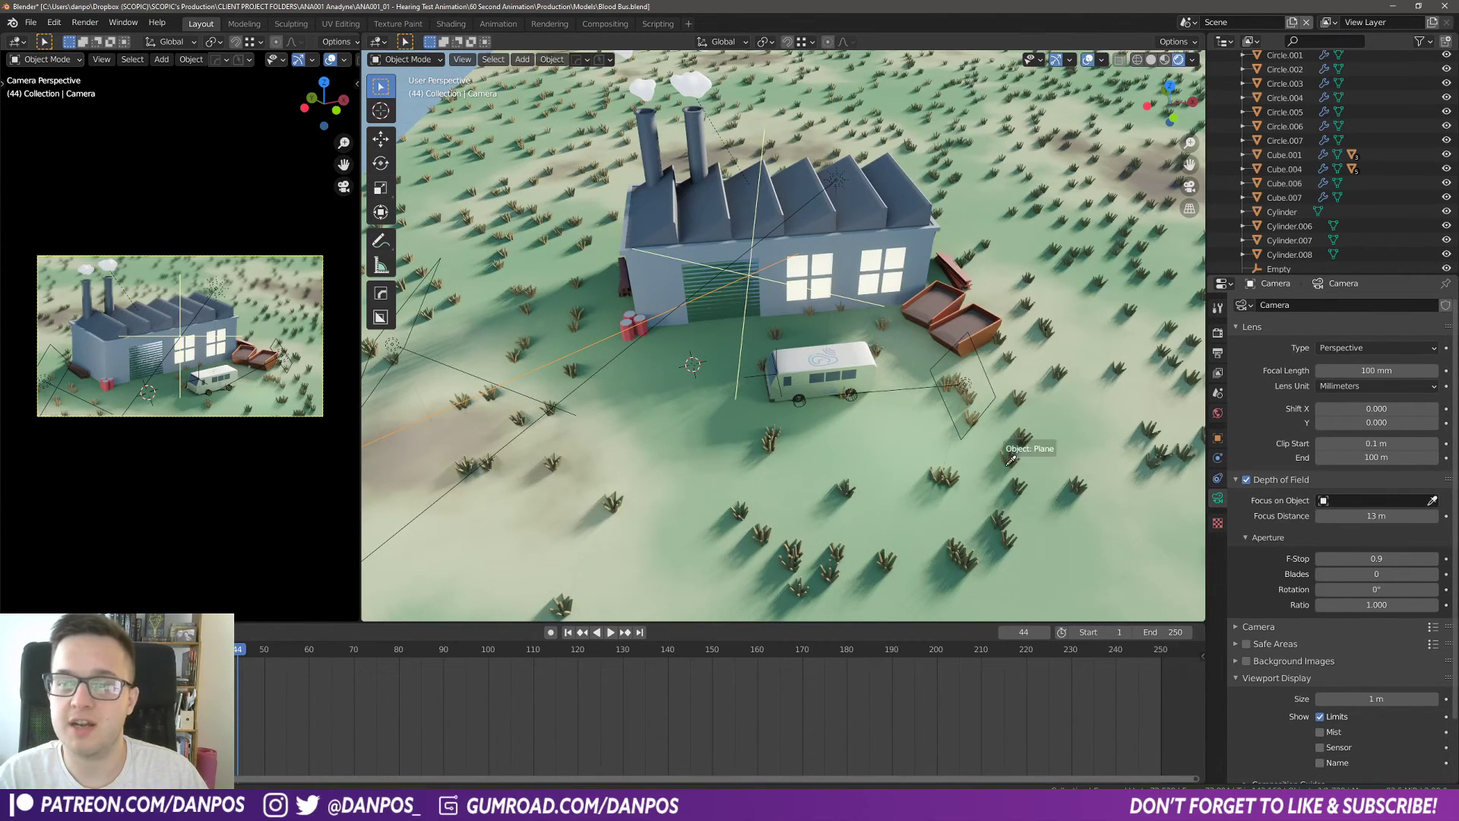
{"action": "left_click", "coordinate": [750, 378]}
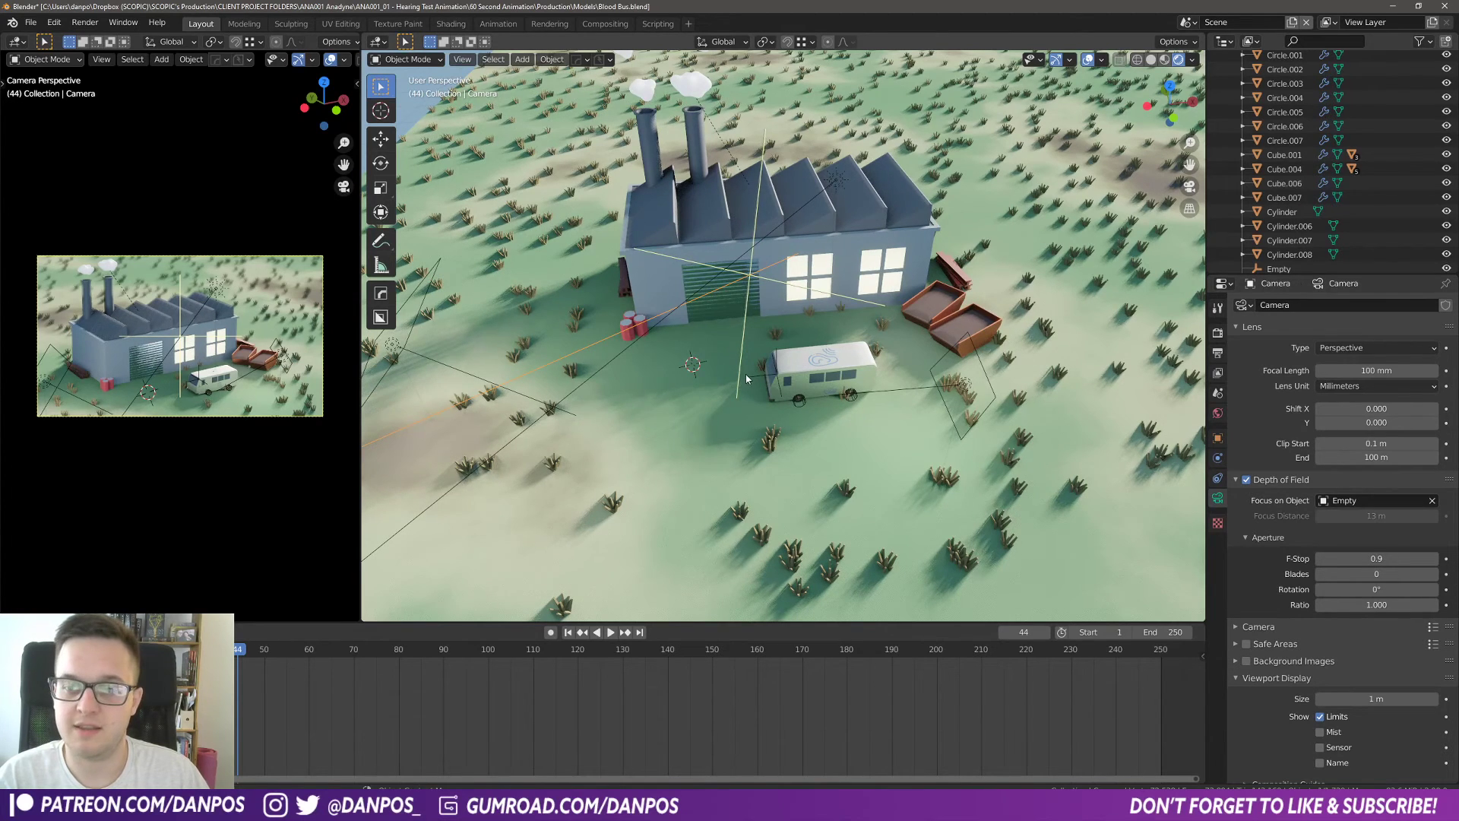
Step: Reselect the camera and lower its depth of field F-Stop to 0.1
{"action": "left_click", "coordinate": [749, 377]}
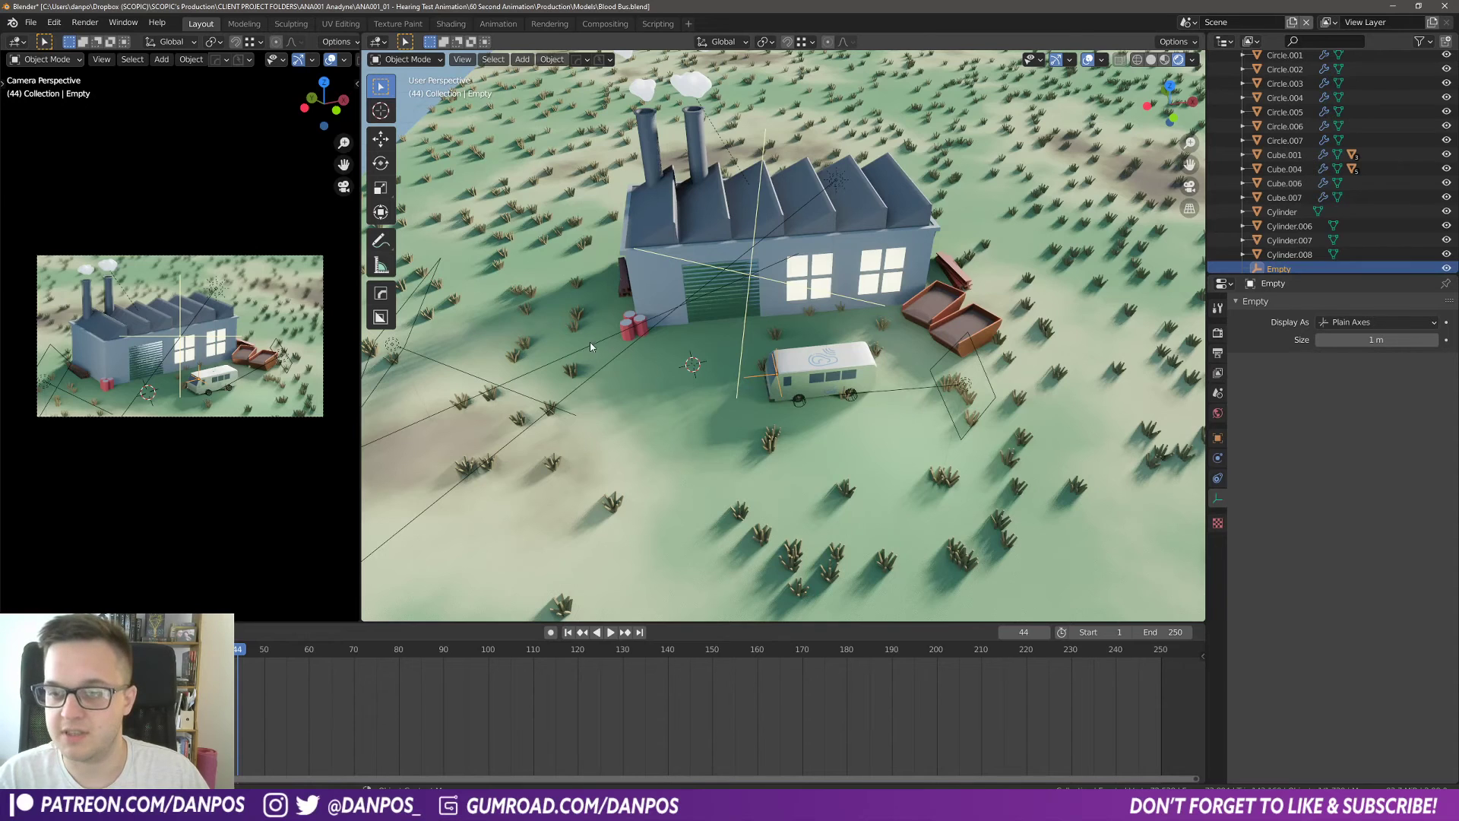
{"action": "scroll", "coordinate": [622, 351], "scroll_direction": "down", "scroll_amount": 5}
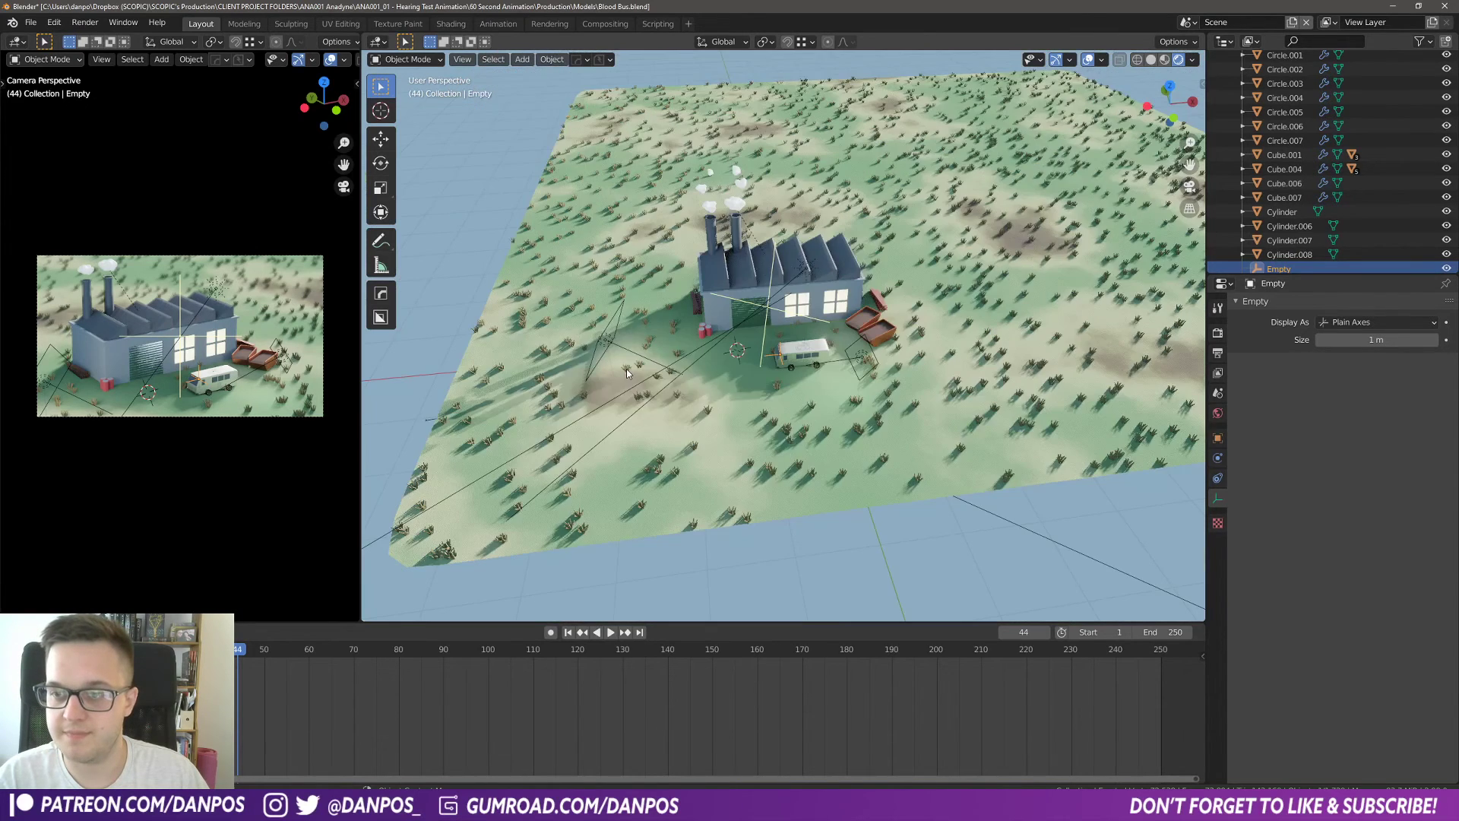
{"action": "left_click", "coordinate": [609, 431]}
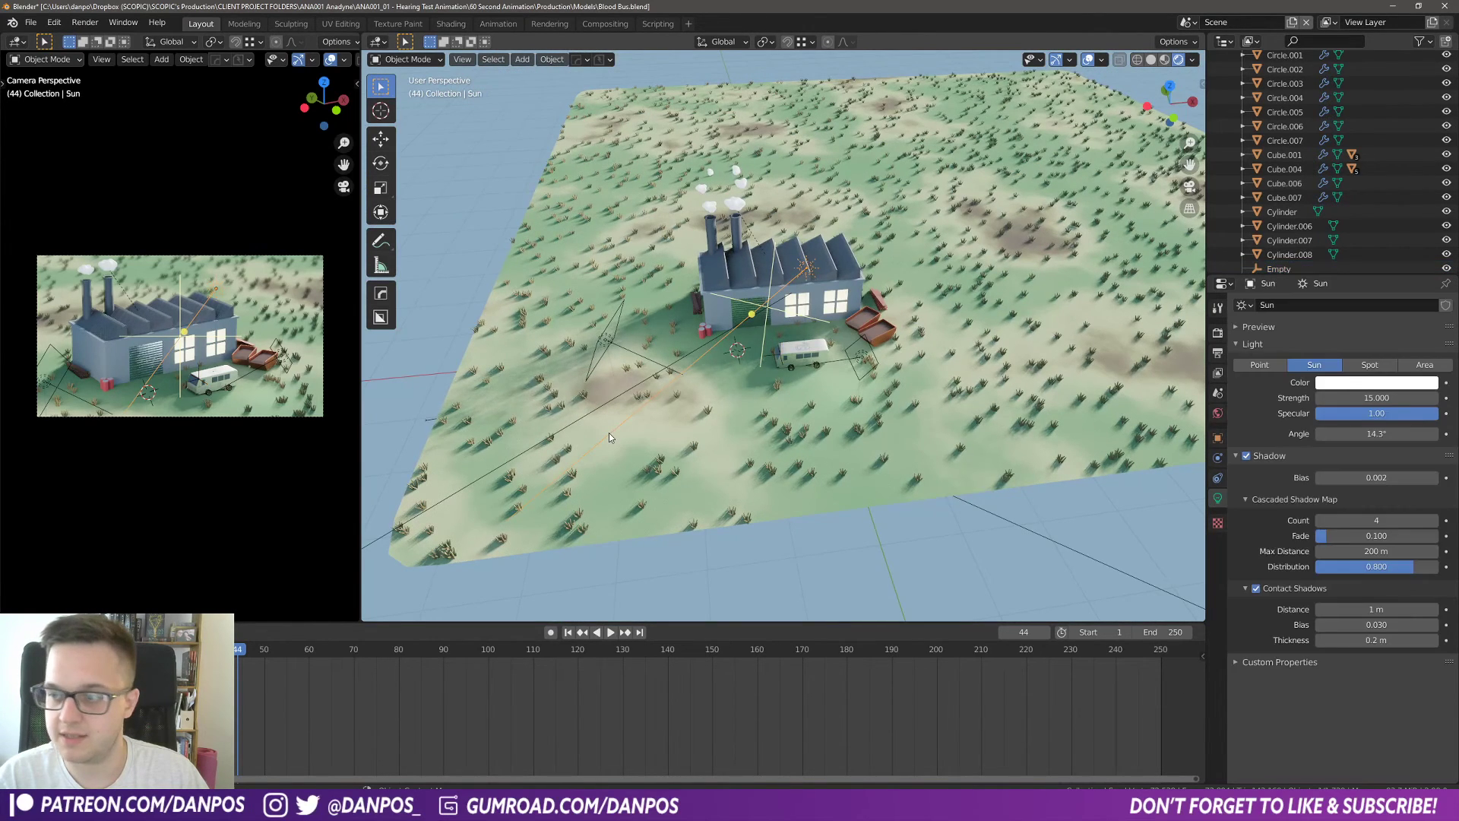
{"action": "left_click", "coordinate": [566, 430]}
{"action": "scroll", "coordinate": [1028, 480], "scroll_direction": "up", "scroll_amount": 5}
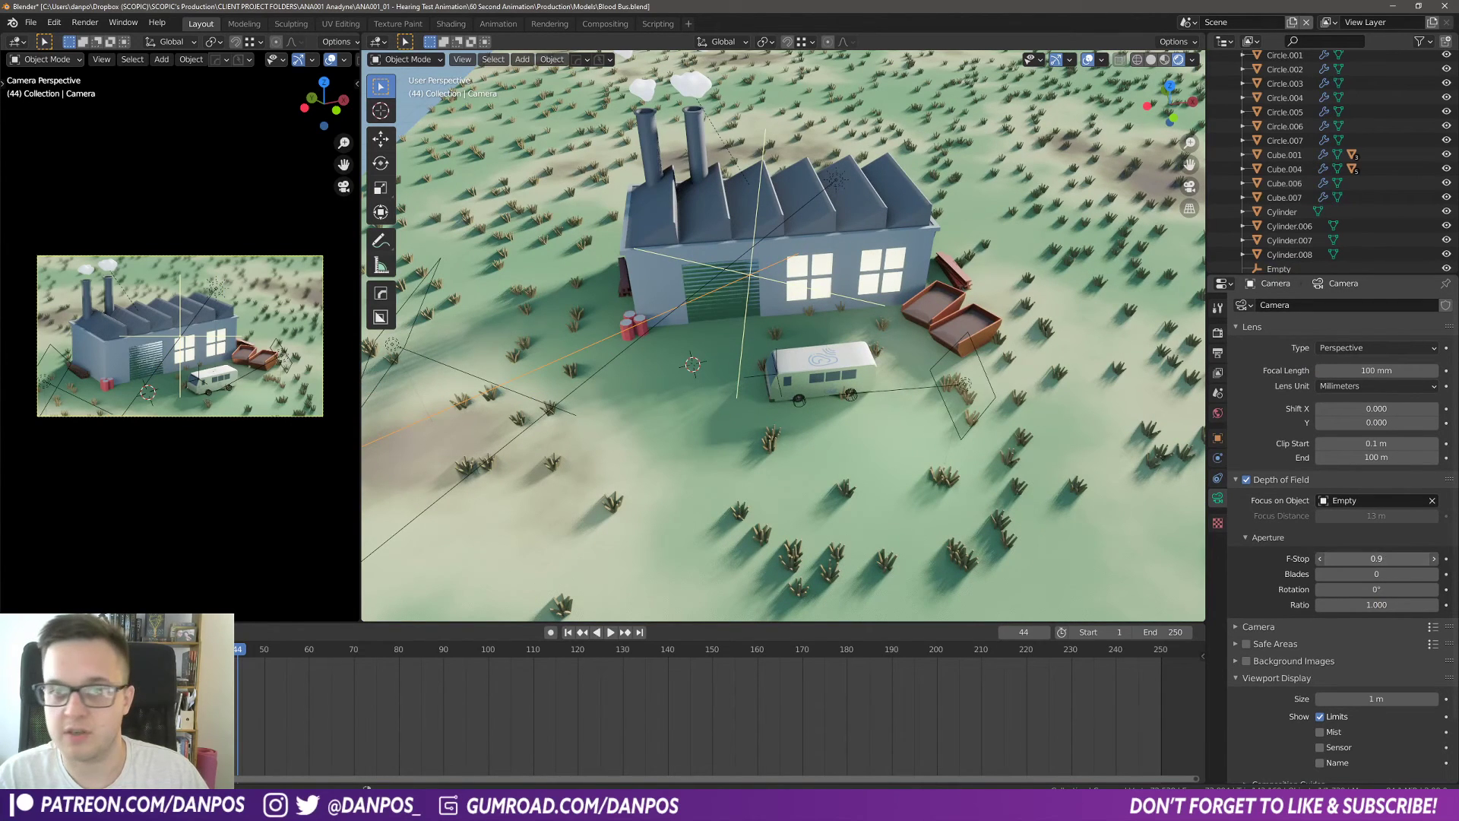
{"action": "left_click_drag", "start_coordinate": [1376, 558], "coordinate": [1329, 558]}
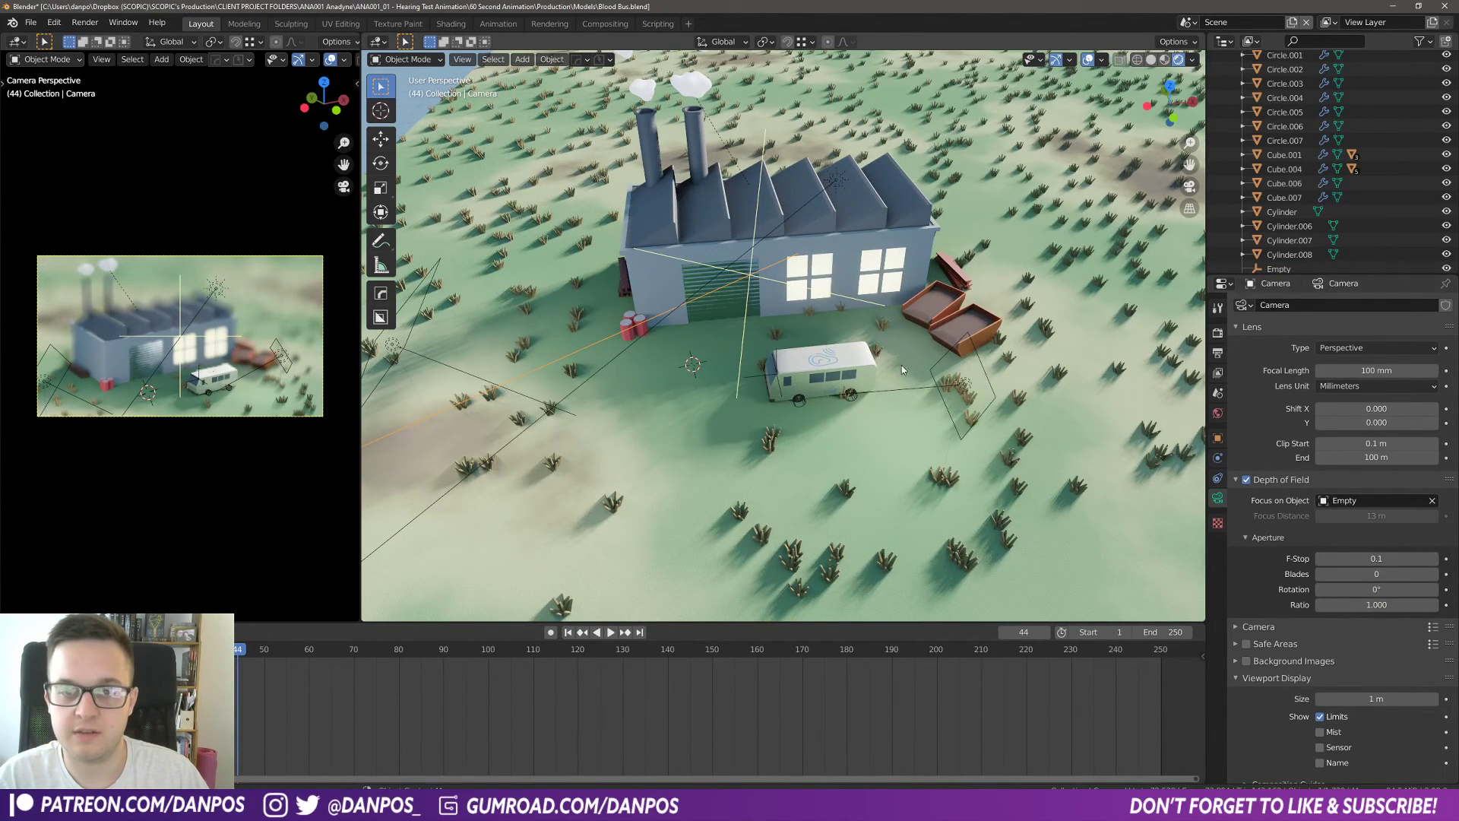
Step: Select the empty, enlarge the van in the camera view, and move the empty up to the factory wall above the windows
{"action": "left_click", "coordinate": [763, 376]}
{"action": "scroll", "coordinate": [241, 413], "scroll_direction": "up", "scroll_amount": 3}
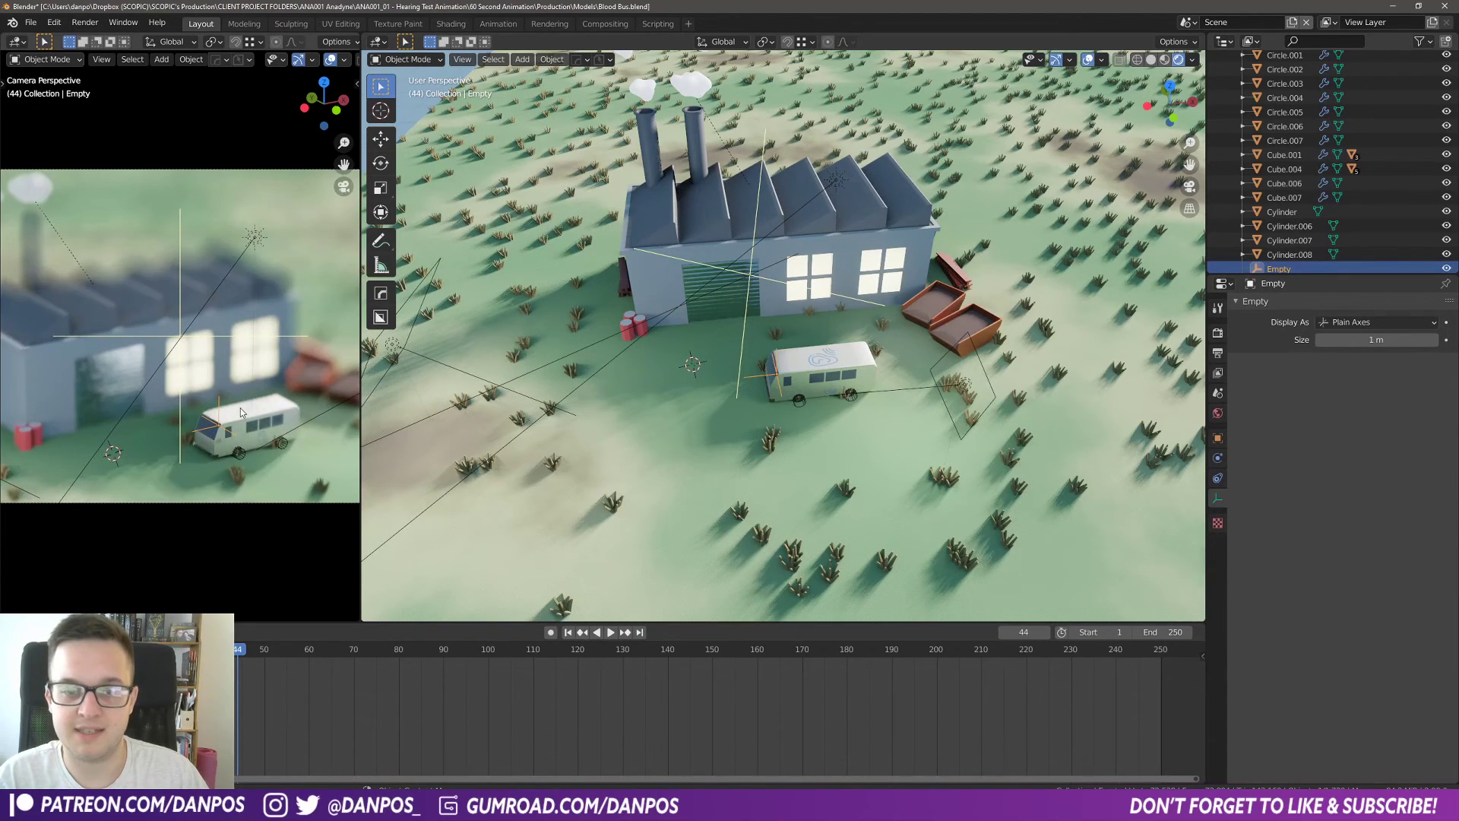
{"action": "scroll", "coordinate": [241, 413], "scroll_direction": "up", "scroll_amount": 4}
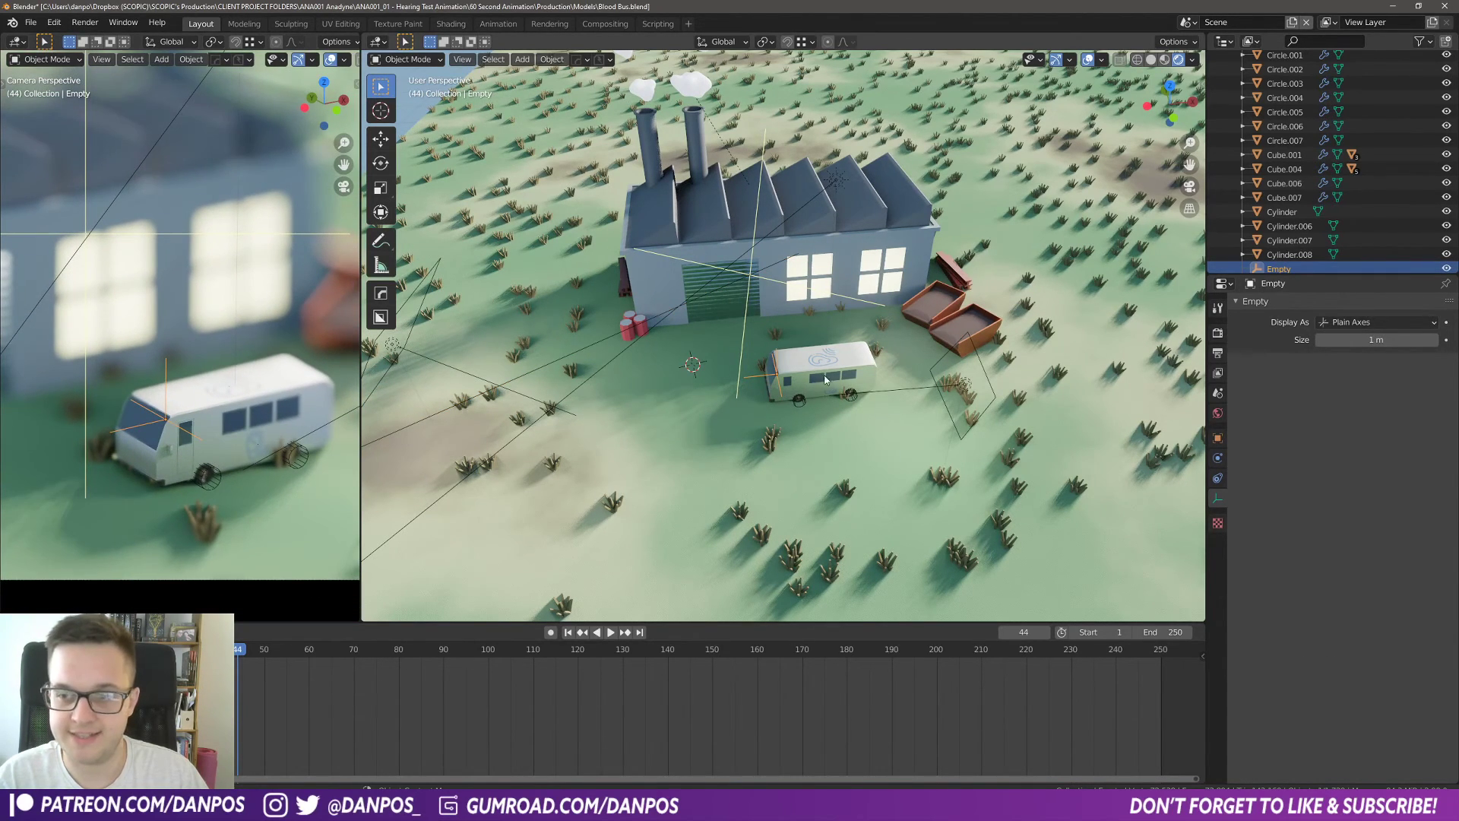
{"action": "middle_click_drag", "start_coordinate": [845, 361], "coordinate": [890, 407], "text": "shift"}
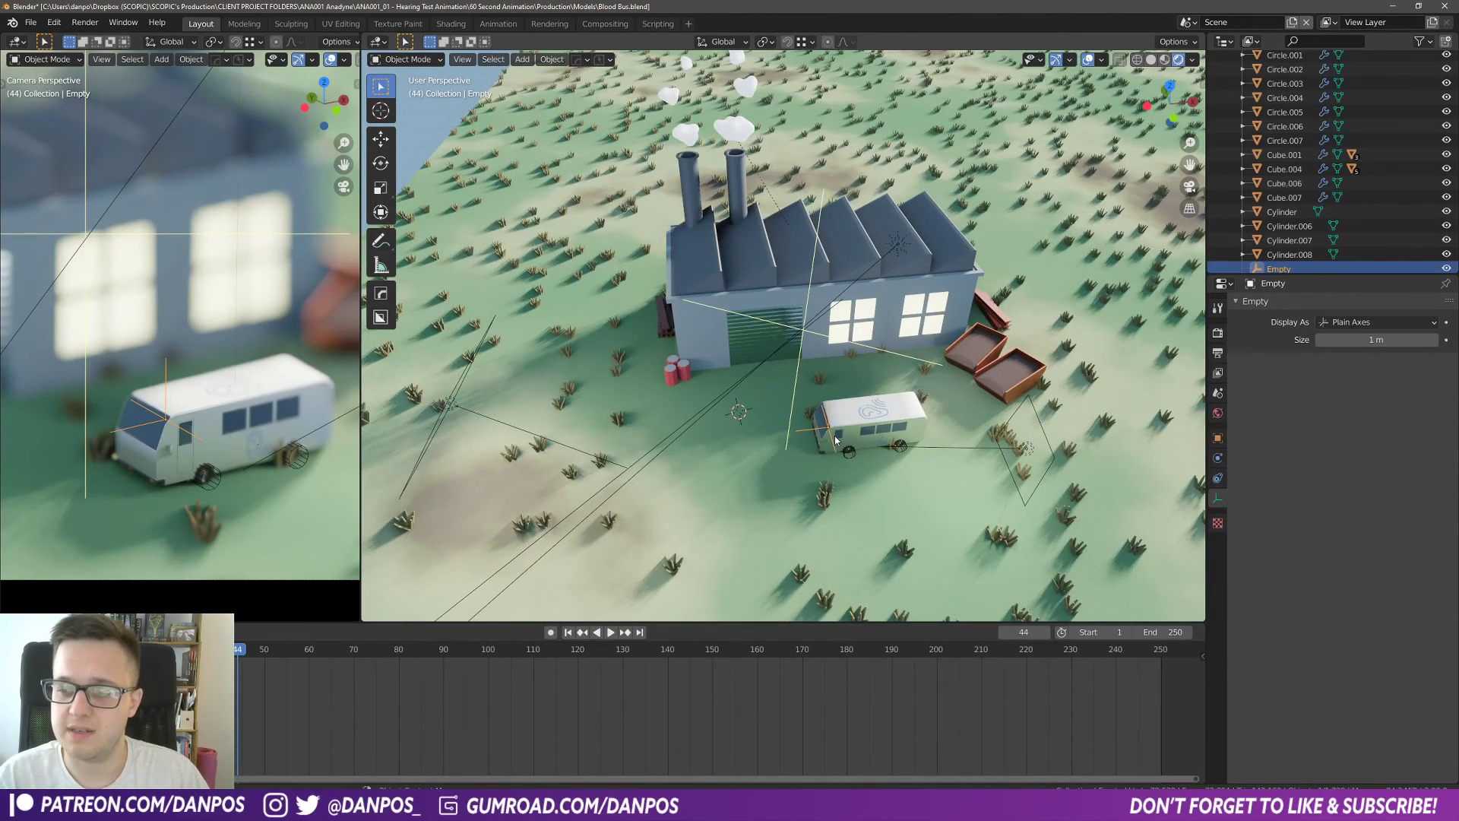
{"action": "key", "text": "g"}
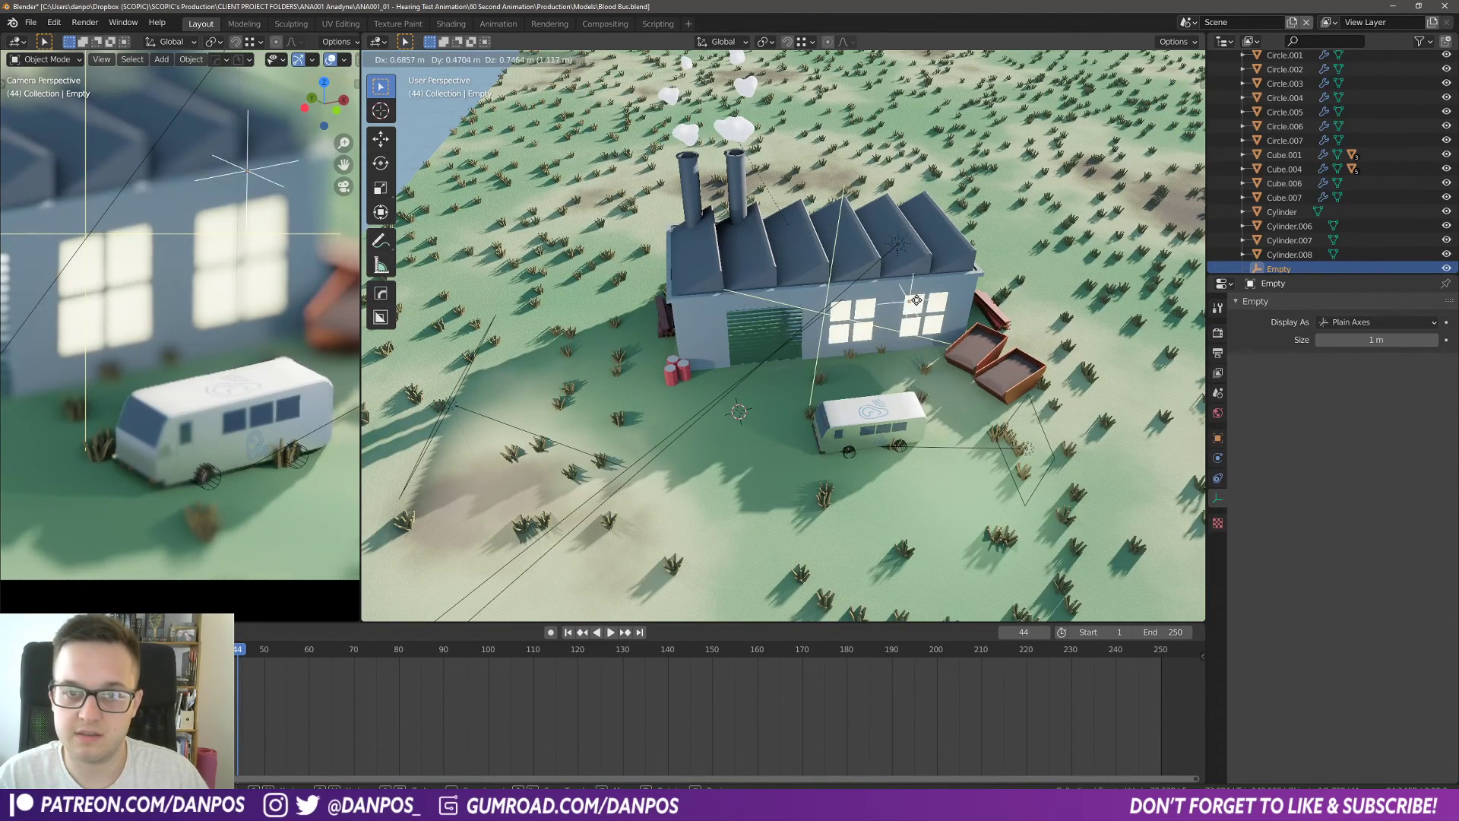
{"action": "left_click", "coordinate": [915, 275]}
Step: Lower the empty and place it over the factory window farthest from the door, finishing with its height locked
{"action": "middle_click_drag", "start_coordinate": [933, 366], "coordinate": [700, 484]}
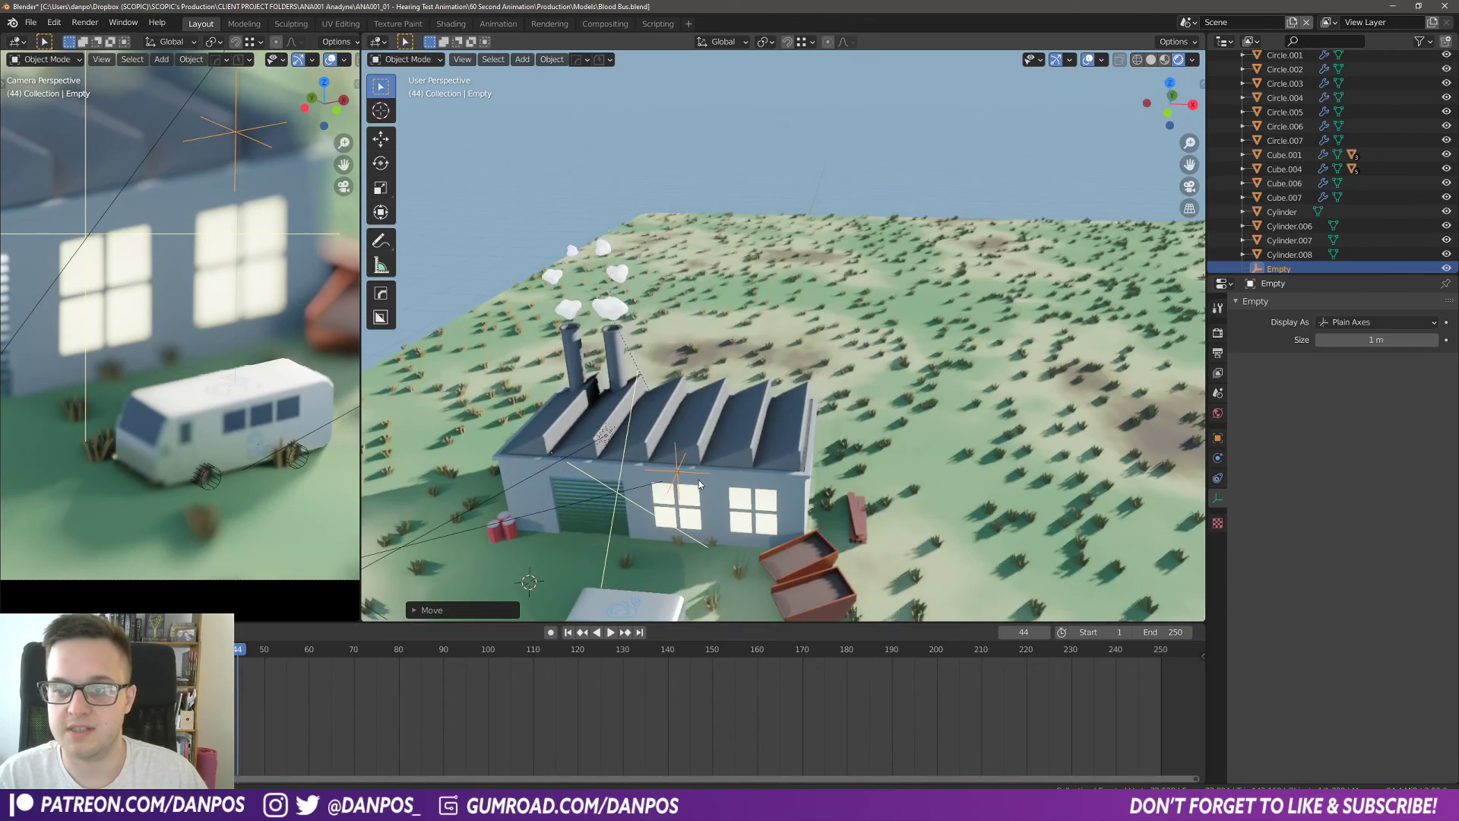
{"action": "key", "text": "g"}
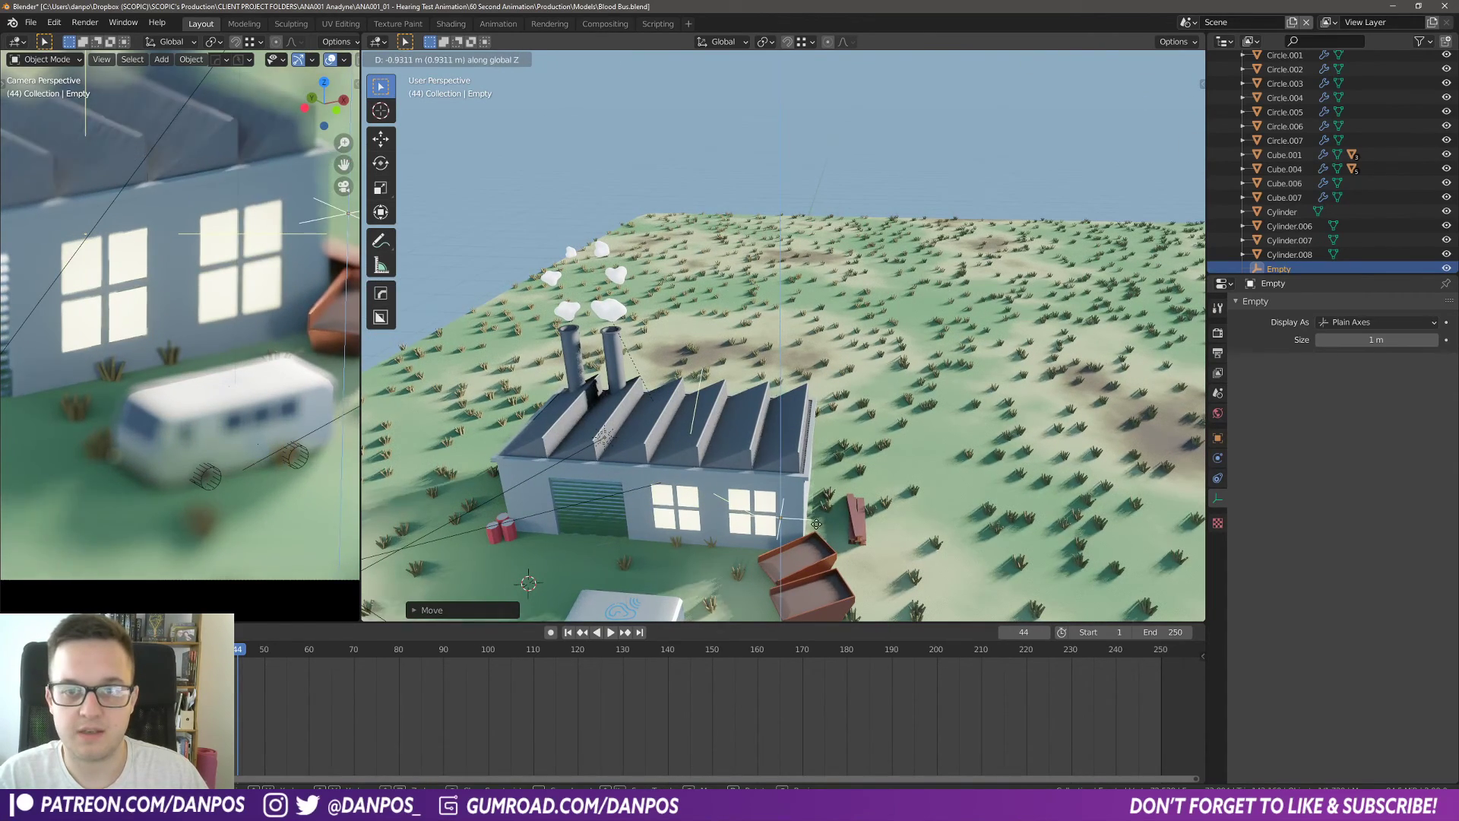
{"action": "key", "text": "shift+z"}
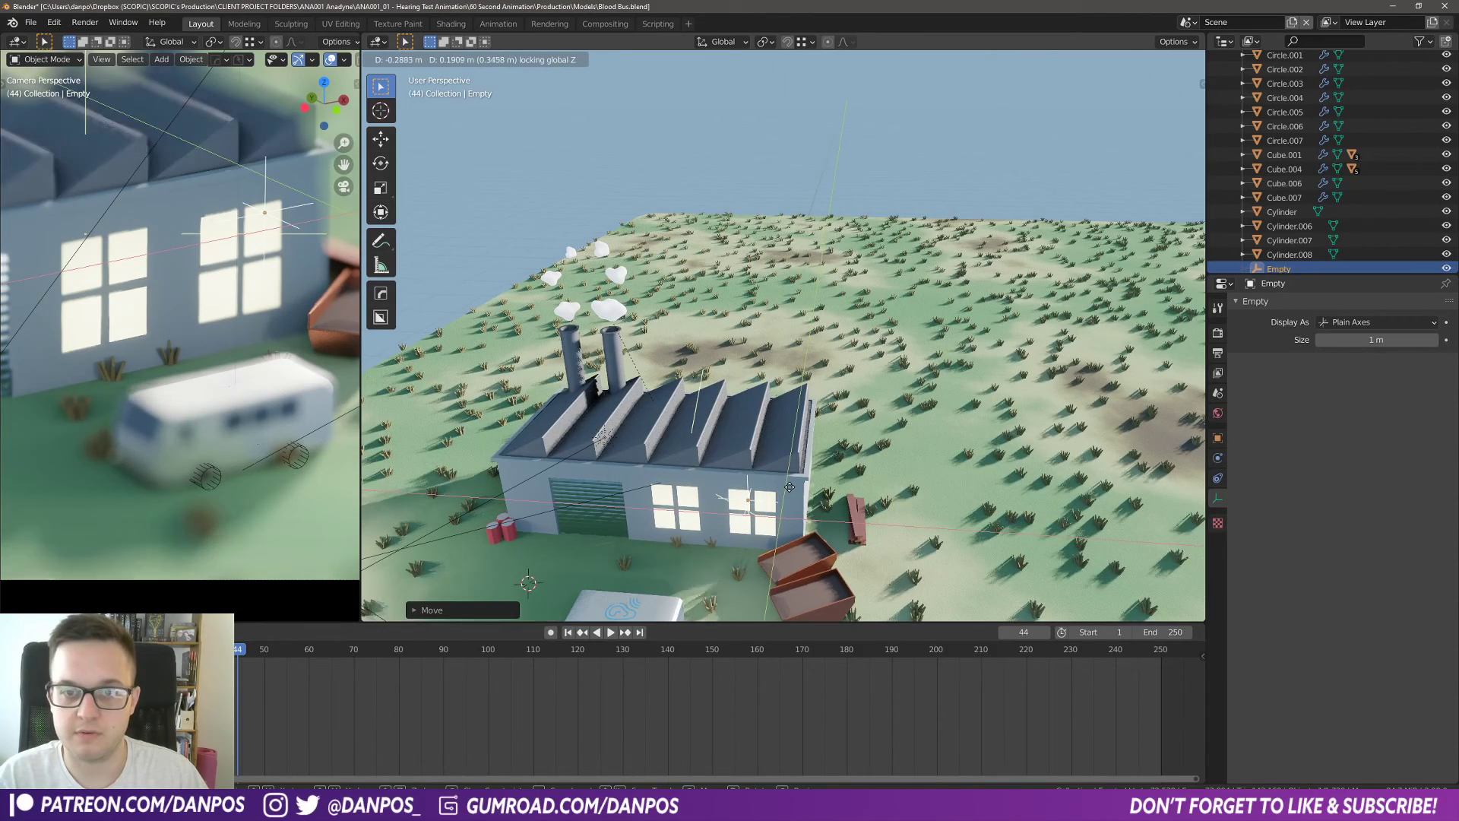
{"action": "left_click", "coordinate": [788, 485]}
Step: Move the empty from the window to the red barrels at the factory's other corner
{"action": "scroll", "coordinate": [745, 517], "scroll_direction": "down", "scroll_amount": 1}
{"action": "middle_click_drag", "start_coordinate": [745, 516], "coordinate": [764, 450], "text": "shift"}
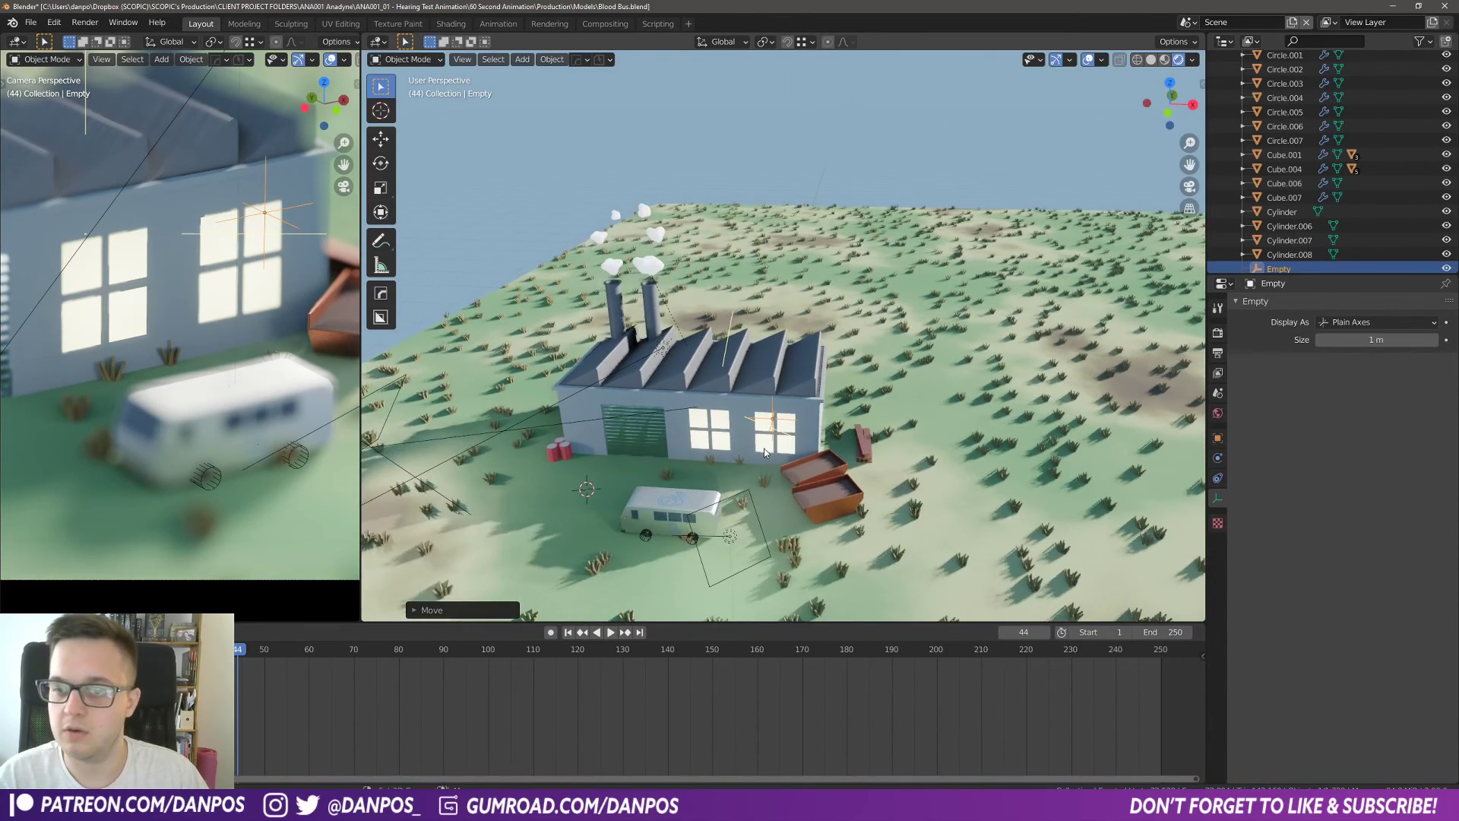
{"action": "middle_click_drag", "start_coordinate": [612, 465], "coordinate": [748, 460], "text": "shift"}
{"action": "scroll", "coordinate": [157, 390], "scroll_direction": "down", "scroll_amount": 3}
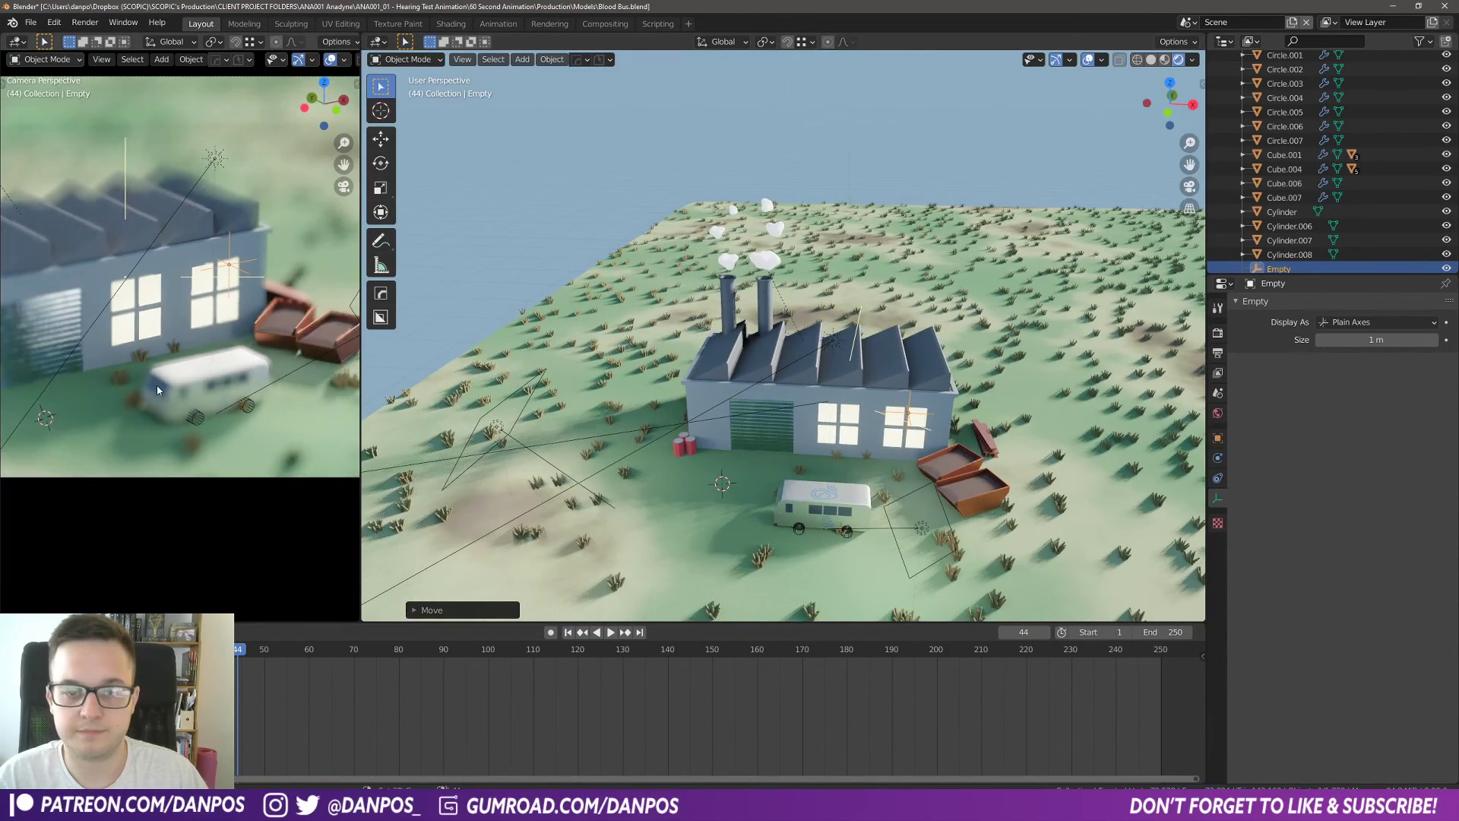
{"action": "key", "text": "g"}
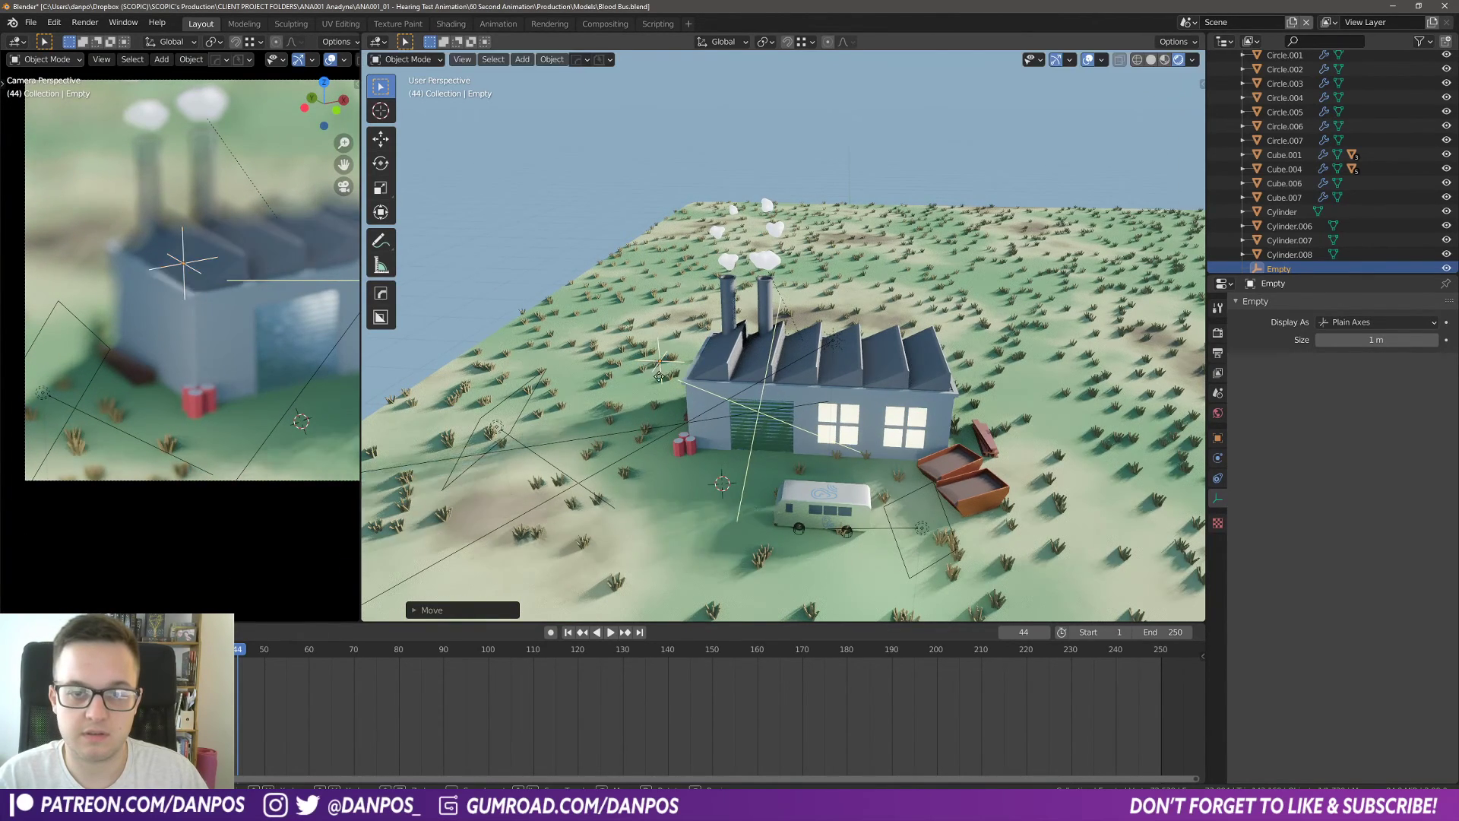
{"action": "left_click", "coordinate": [647, 511]}
Step: Fine-tune the empty's position so it sits right at the tops of the red barrels
{"action": "scroll", "coordinate": [836, 320], "scroll_direction": "up", "scroll_amount": 4}
{"action": "scroll", "coordinate": [746, 471], "scroll_direction": "up", "scroll_amount": 5}
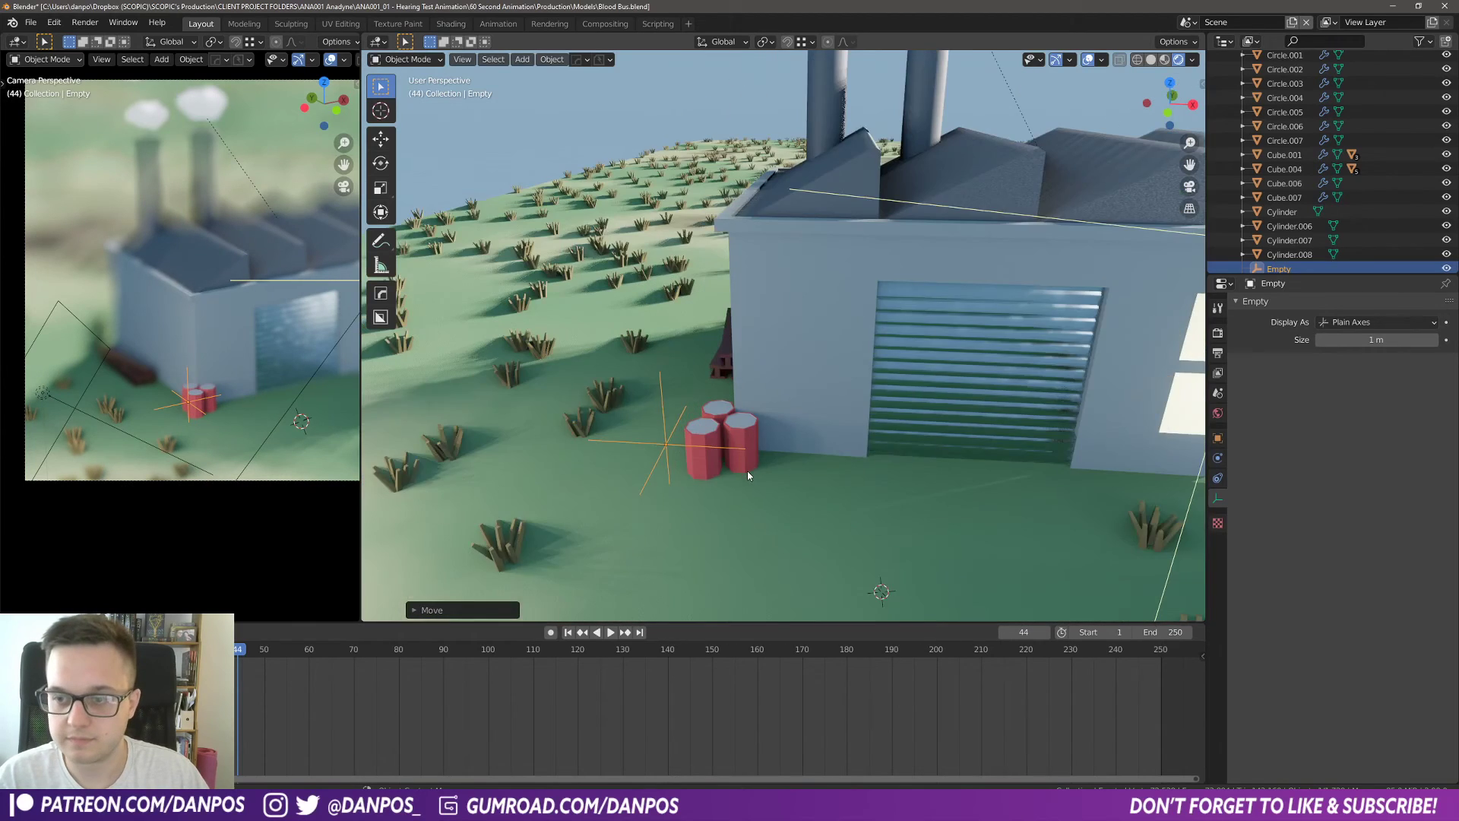
{"action": "key", "text": "g"}
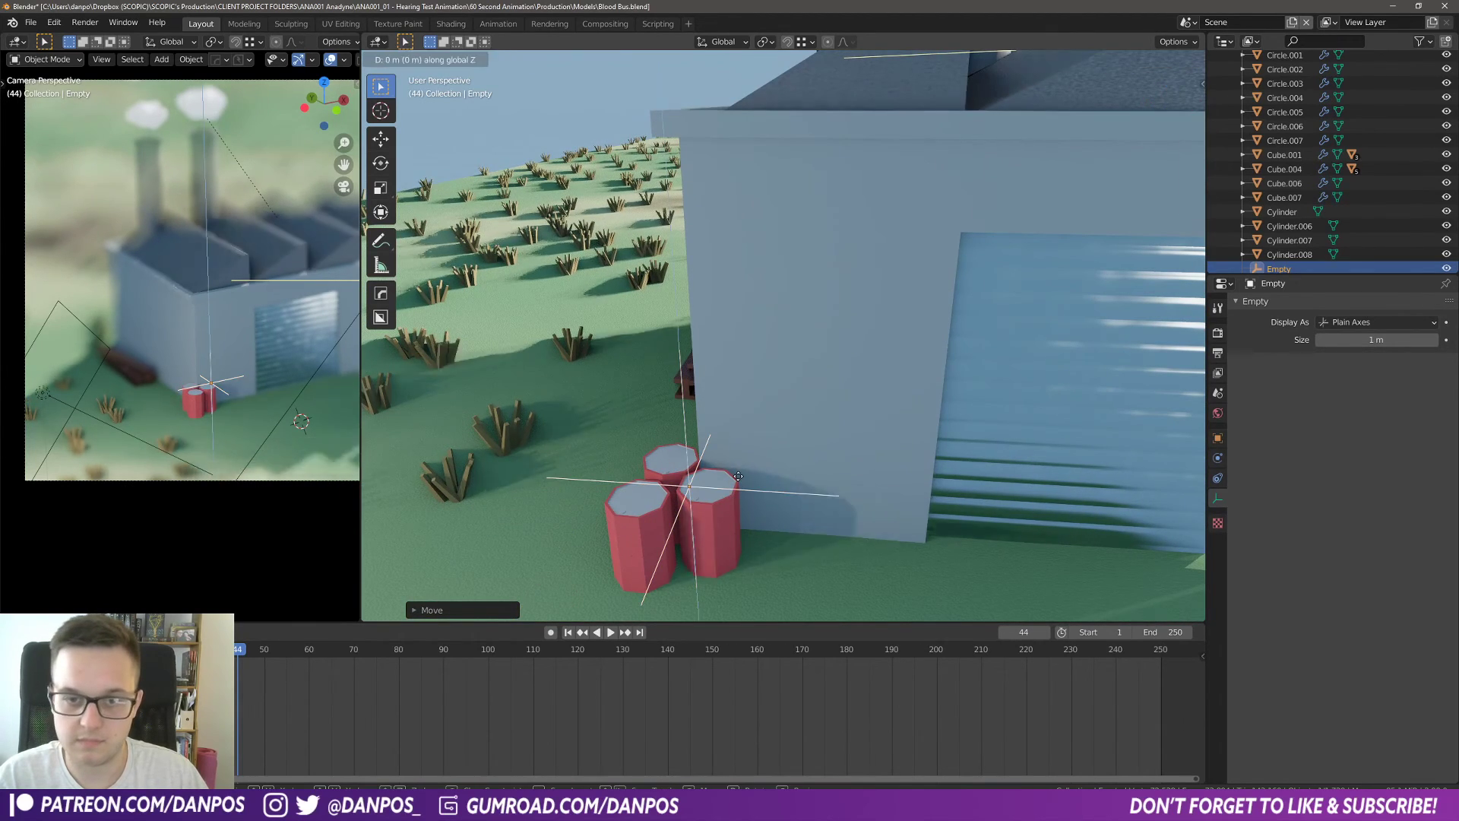
{"action": "left_click", "coordinate": [728, 480]}
Step: Review the focus on the barrels in the full camera view and briefly play the animation in reverse
{"action": "middle_click_drag", "start_coordinate": [728, 481], "coordinate": [798, 365]}
{"action": "scroll", "coordinate": [721, 494], "scroll_direction": "down", "scroll_amount": 6}
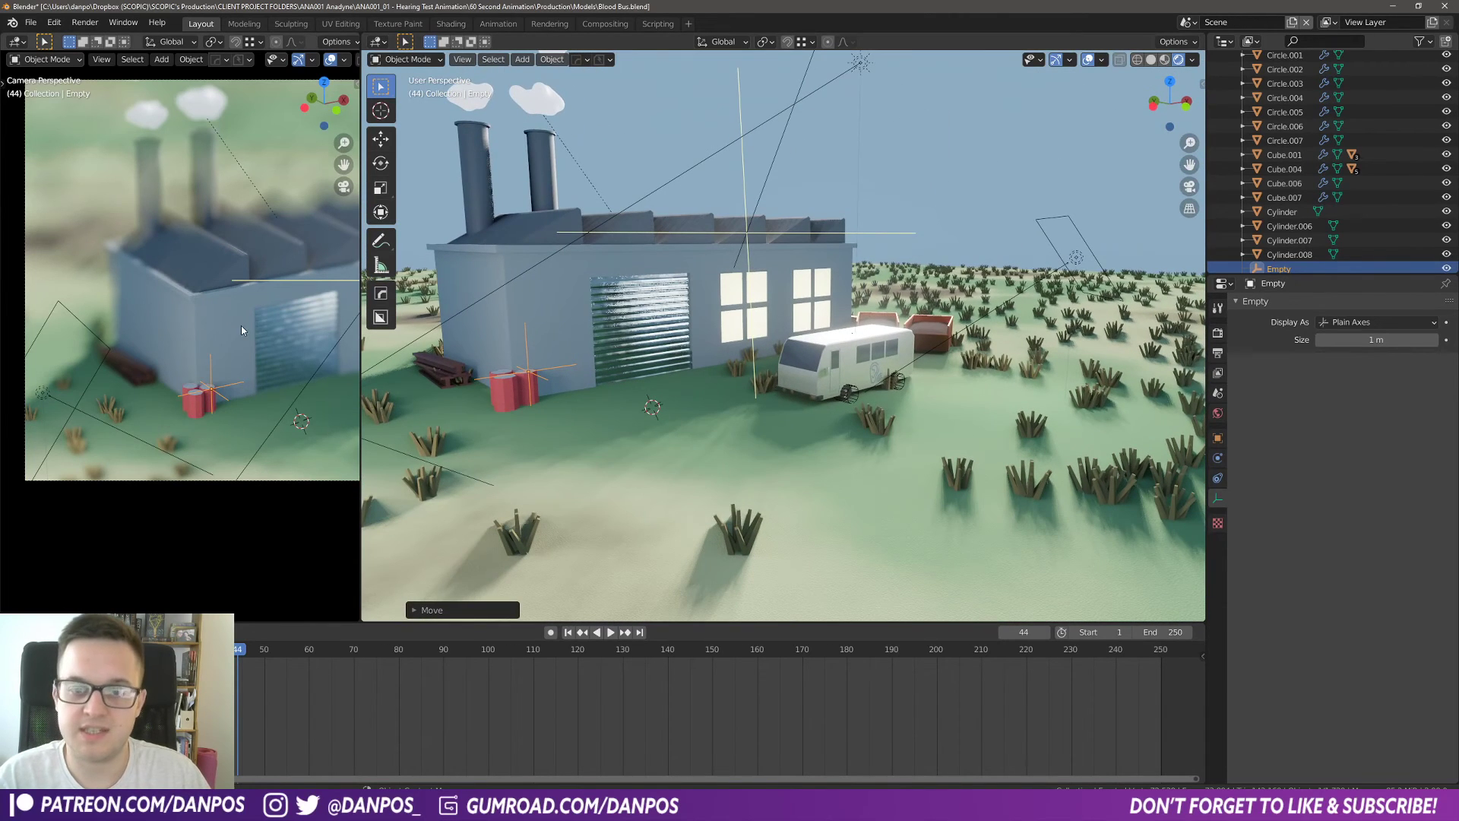
{"action": "scroll", "coordinate": [241, 325], "scroll_direction": "down", "scroll_amount": 5}
{"action": "scroll", "coordinate": [258, 369], "scroll_direction": "up", "scroll_amount": 1}
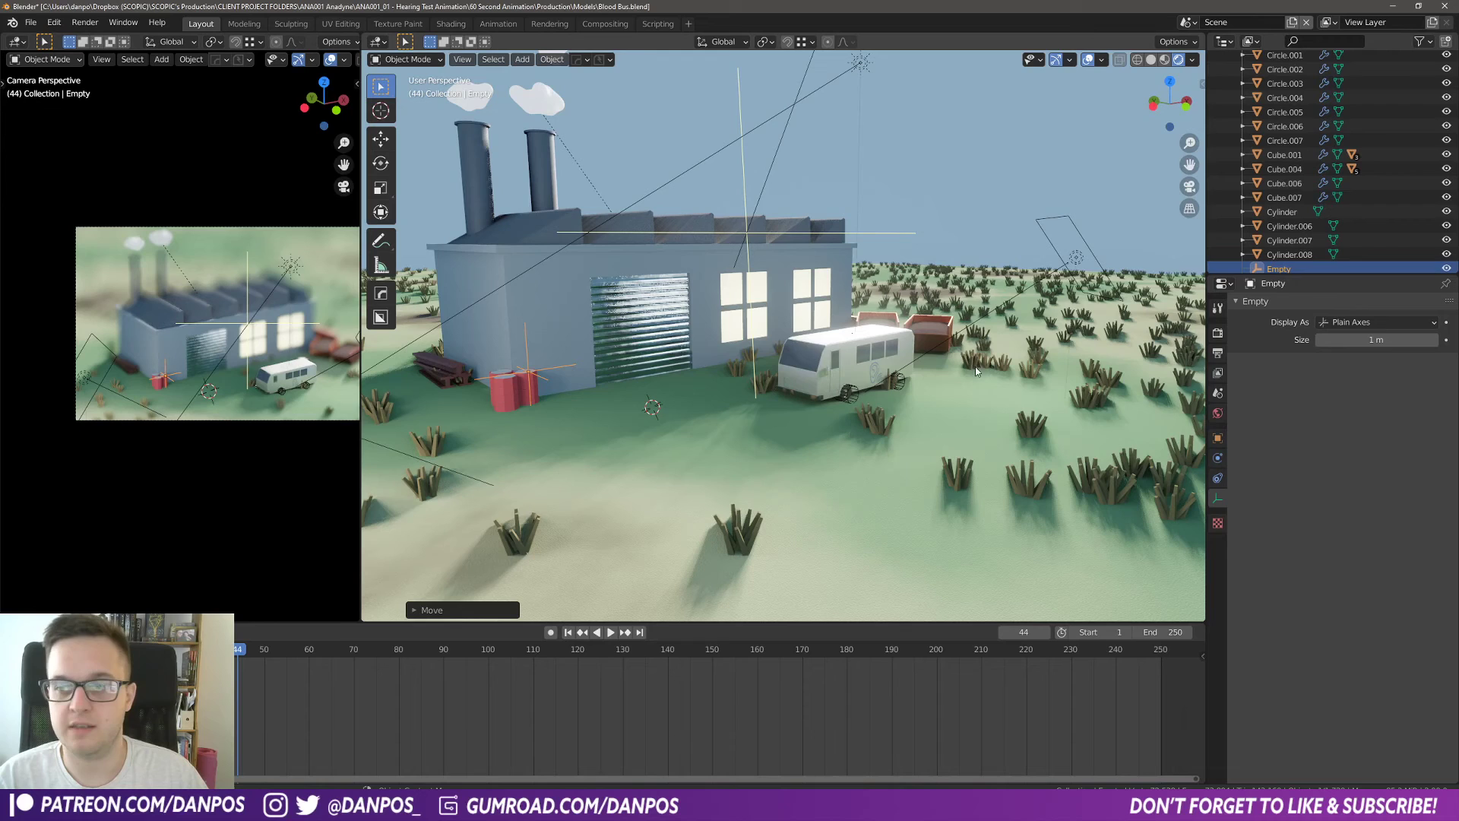
{"action": "key", "text": "ctrl+shift+space"}
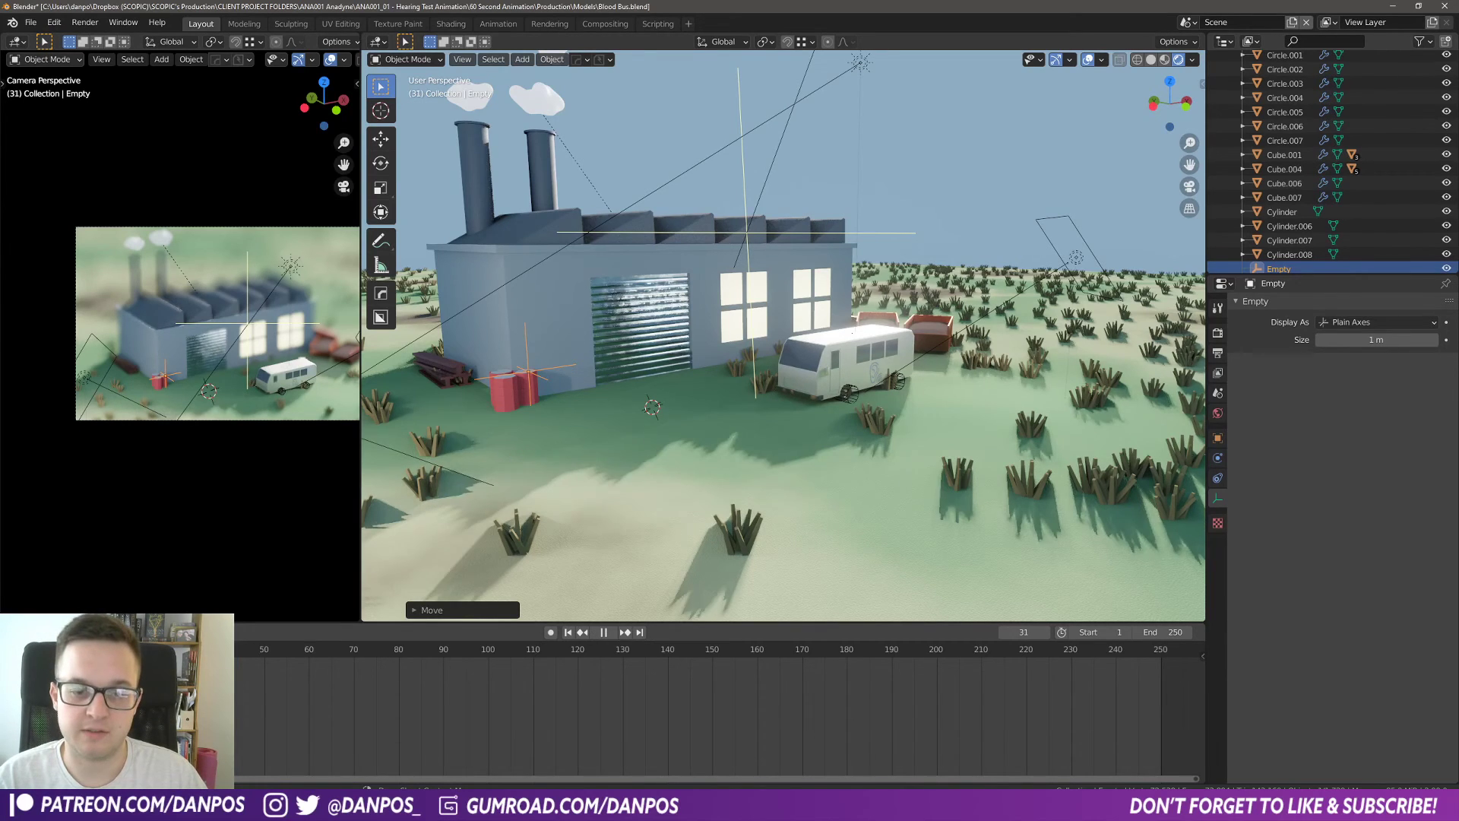
{"action": "key", "text": "space"}
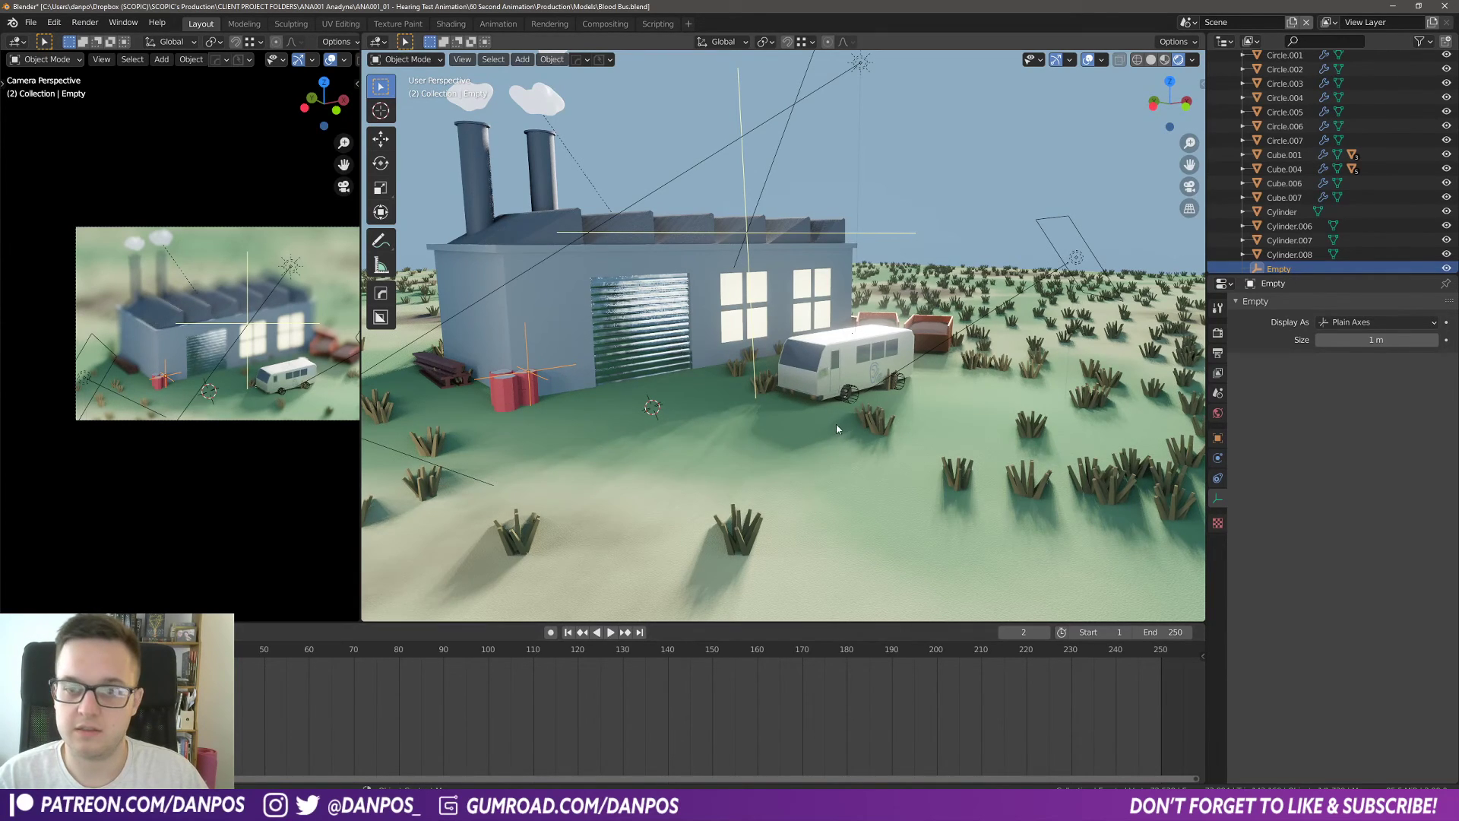
Step: Move the empty away from the factory to the near edge of the ground, with its height locked for the first move
{"action": "middle_click_drag", "start_coordinate": [792, 377], "coordinate": [647, 367]}
{"action": "key", "text": "g"}
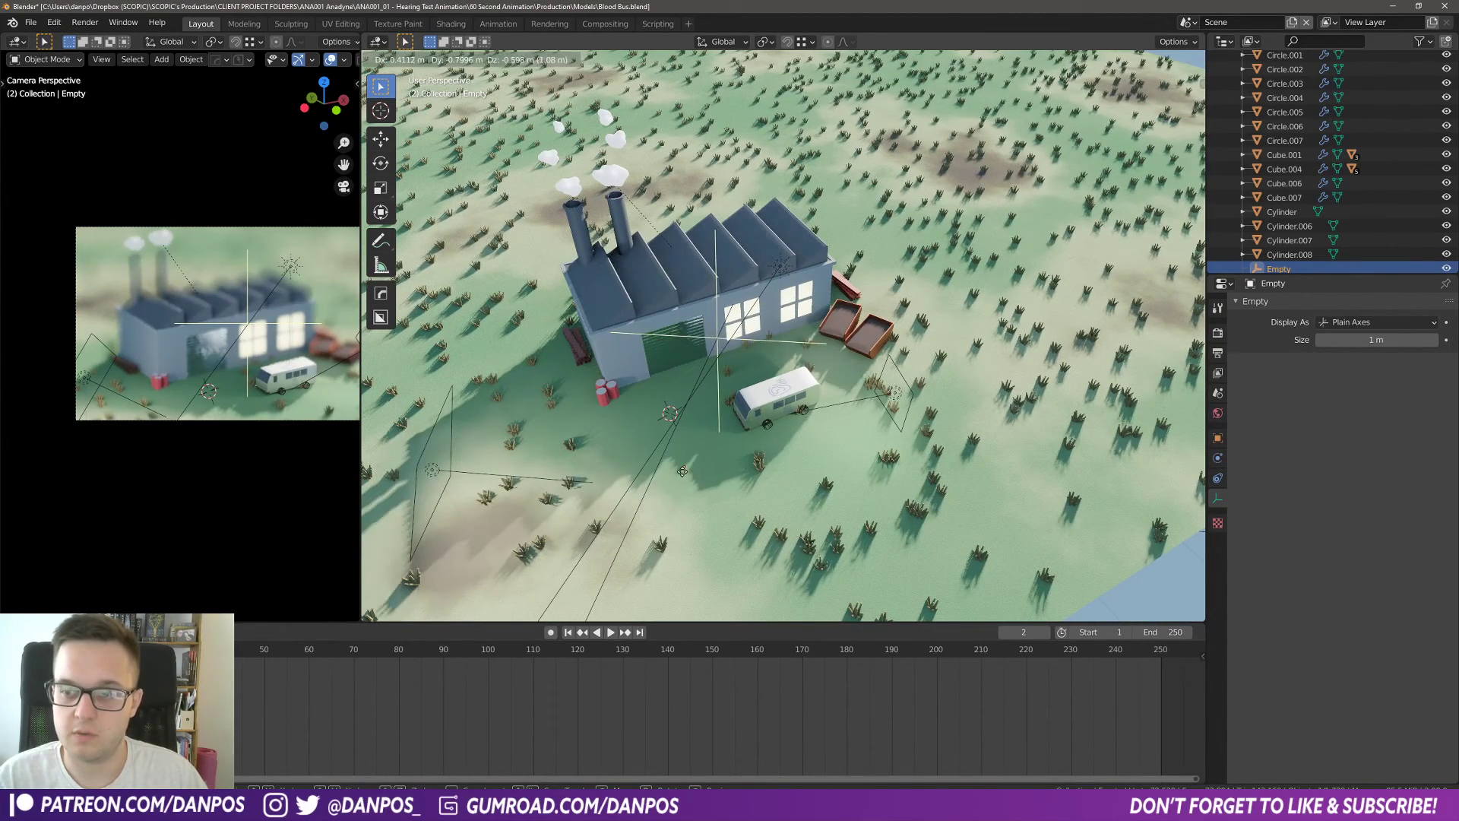
{"action": "middle_click_drag", "start_coordinate": [653, 508], "coordinate": [692, 470]}
{"action": "key", "text": "shift+z"}
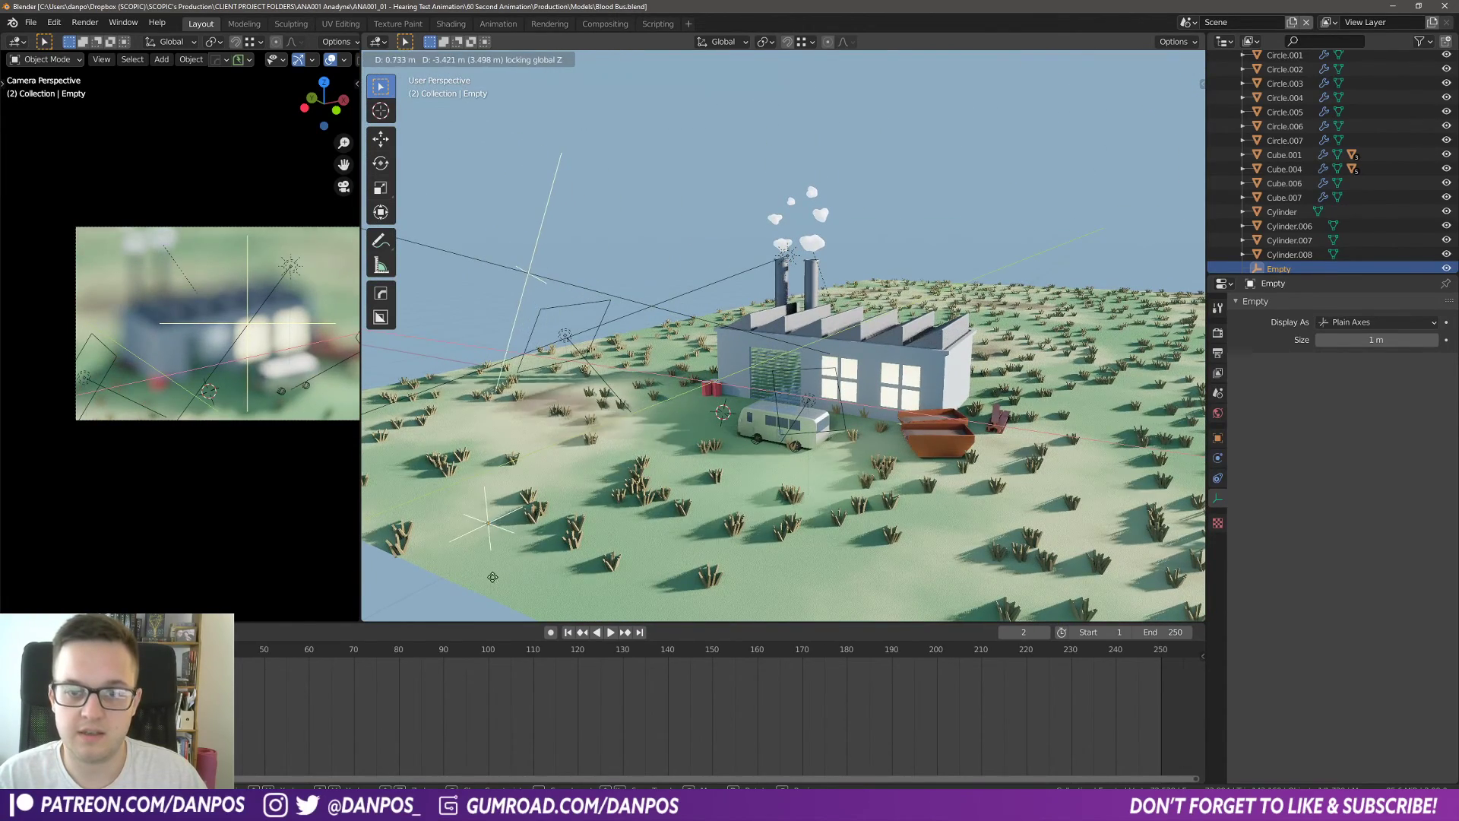
{"action": "left_click", "coordinate": [536, 578]}
{"action": "middle_click_drag", "start_coordinate": [532, 534], "coordinate": [726, 490], "text": "shift"}
{"action": "key", "text": "g"}
{"action": "left_click", "coordinate": [713, 479]}
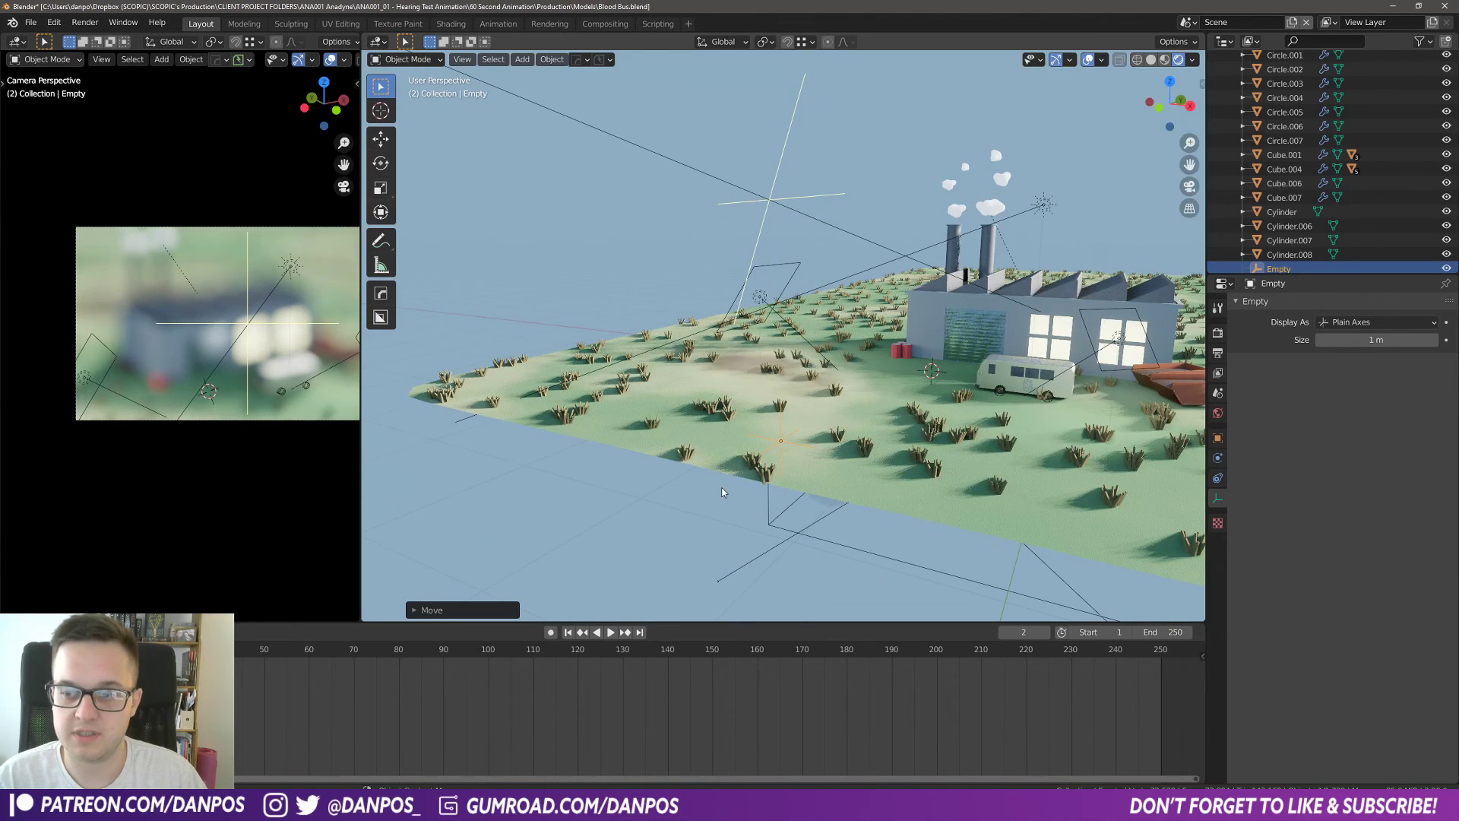
Step: Insert a Location keyframe for the empty at frame 2 and advance the animation to frame 42
{"action": "key", "text": "i"}
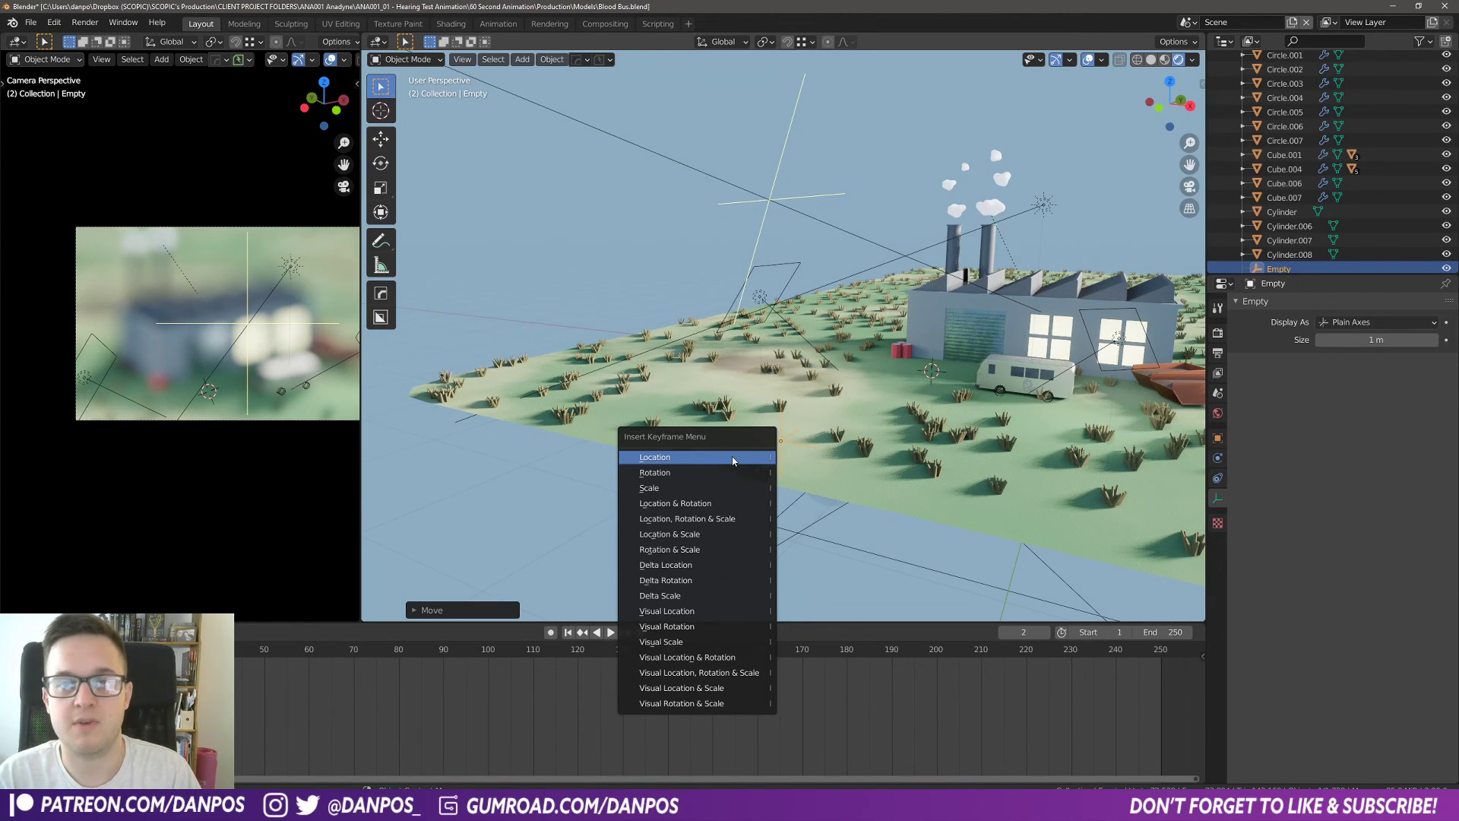
{"action": "left_click", "coordinate": [732, 457]}
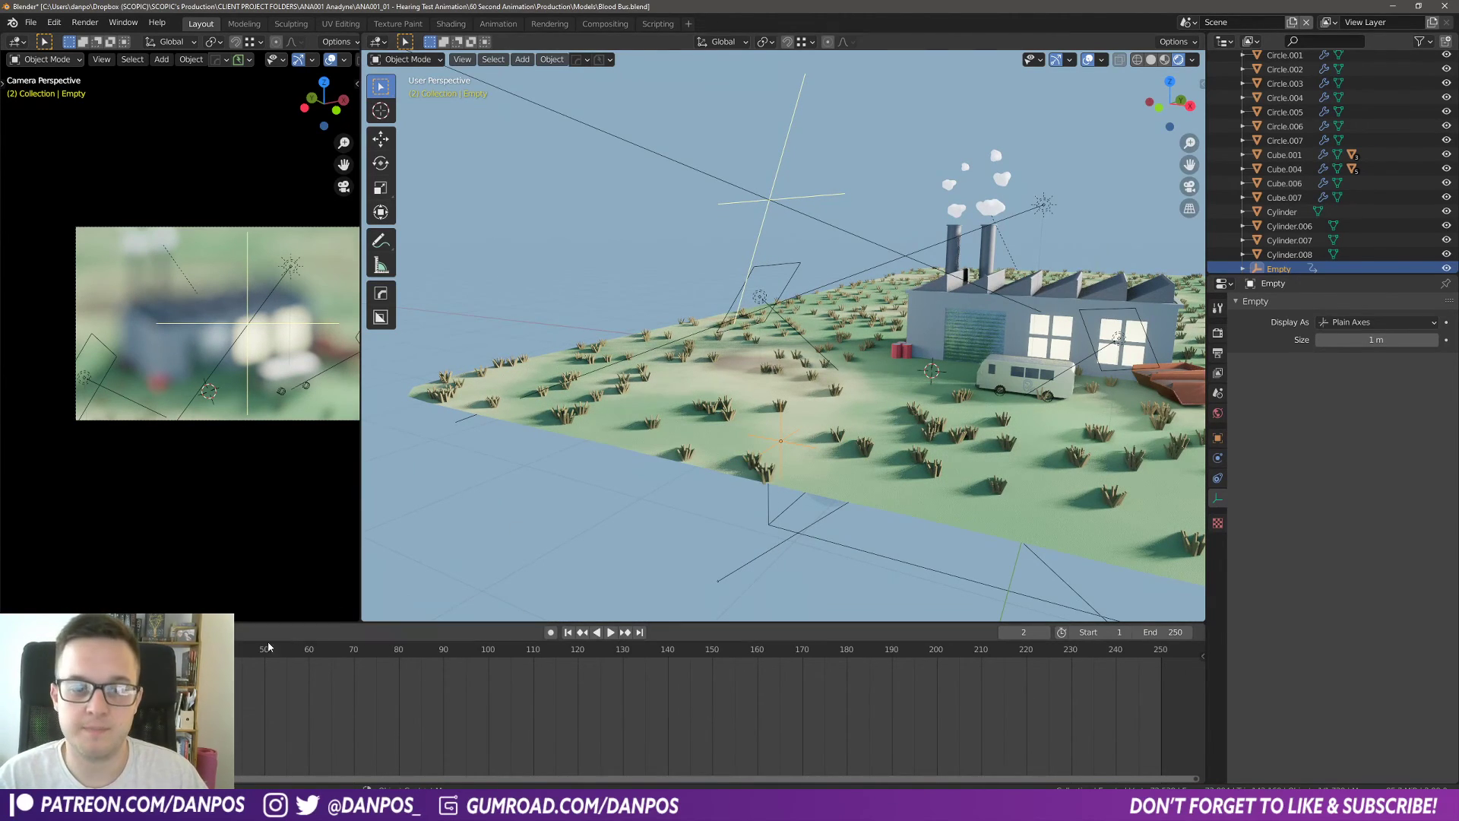
{"action": "key", "text": "space"}
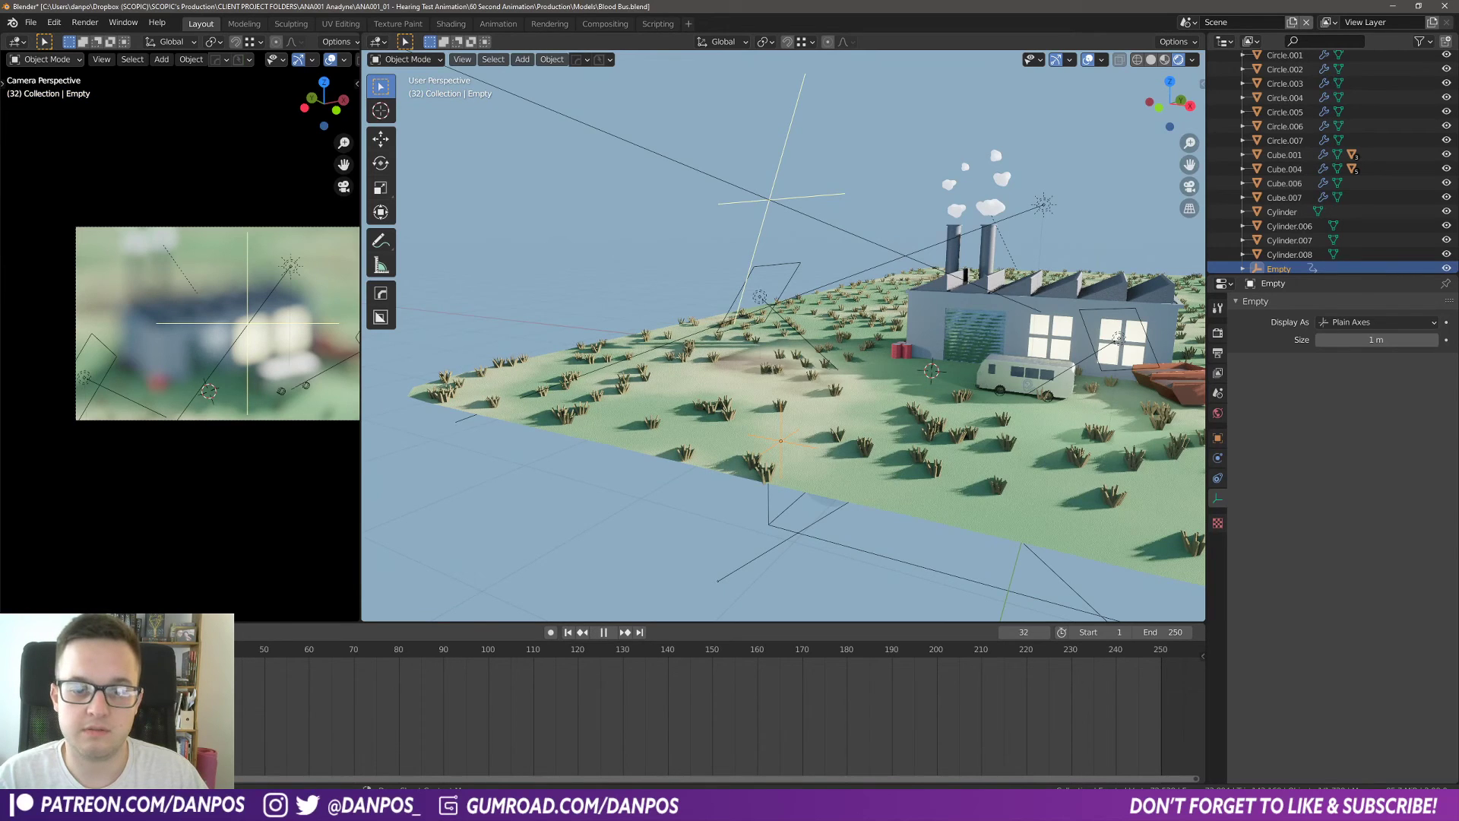
{"action": "key", "text": "space"}
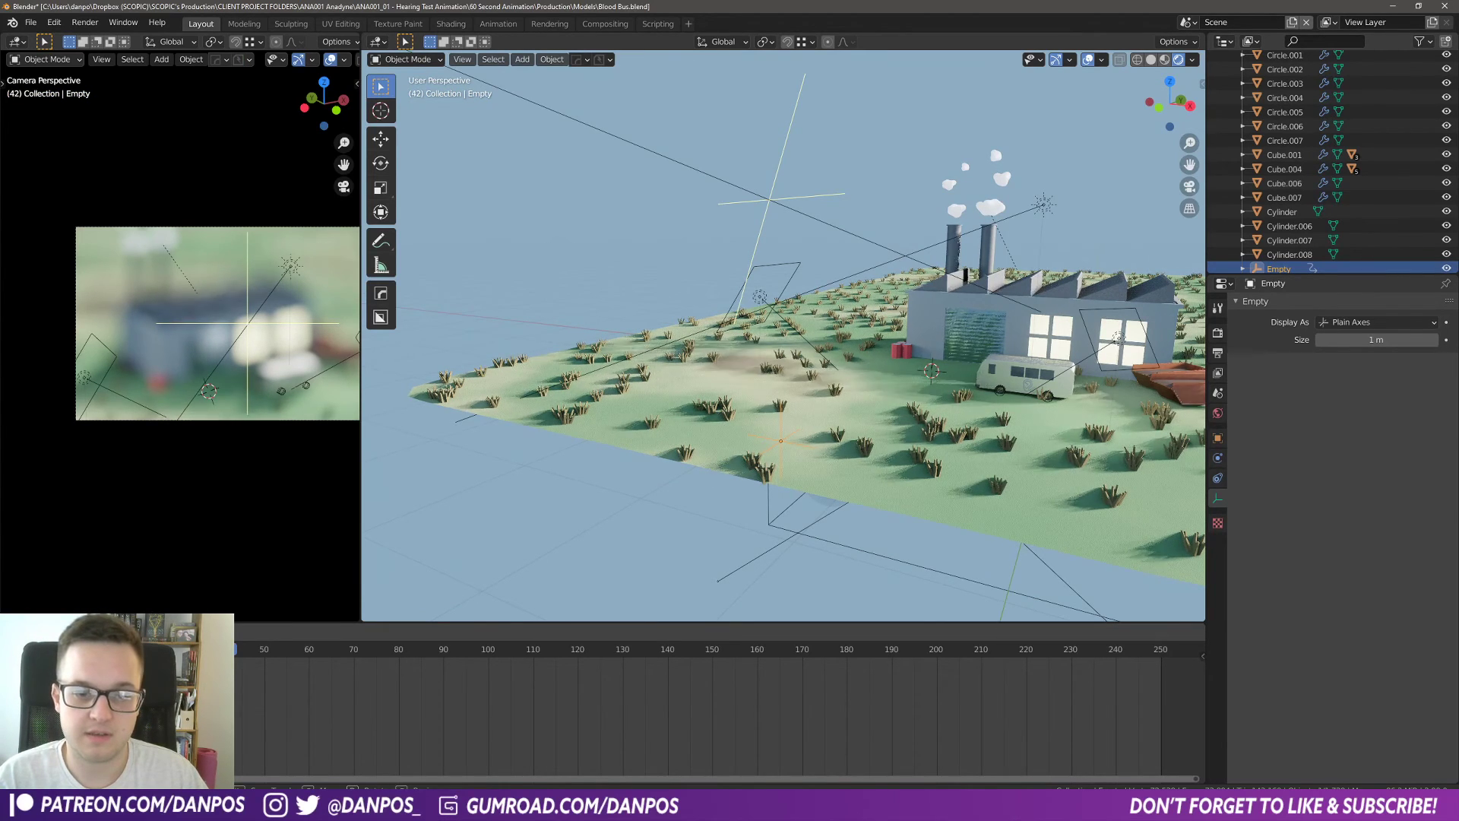
Step: Move the empty from the ground's near edge to the front of the bus, with its height locked
{"action": "middle_click_drag", "start_coordinate": [865, 435], "coordinate": [777, 463]}
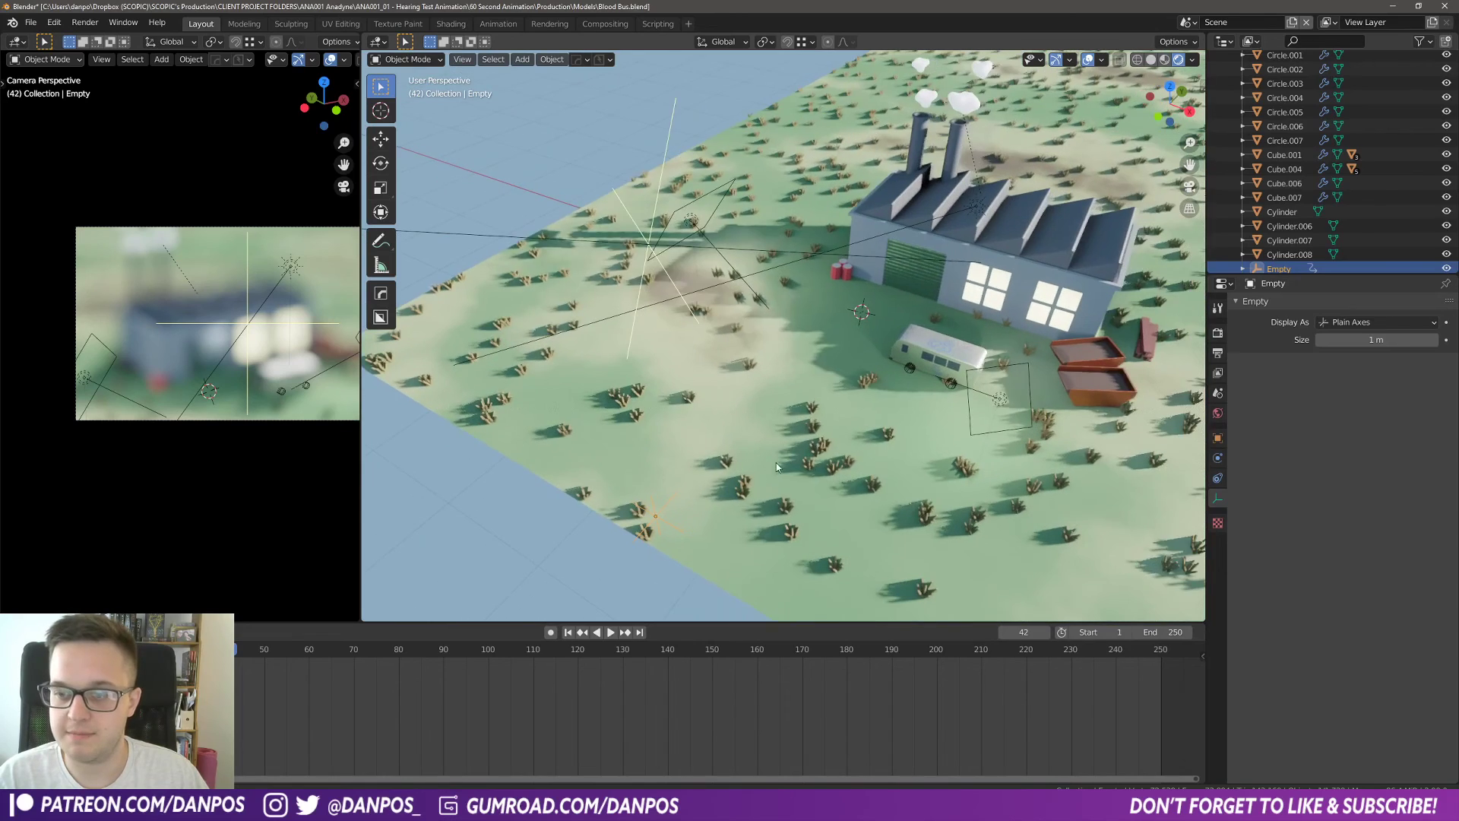
{"action": "key", "text": "g"}
{"action": "key", "text": "shift+z"}
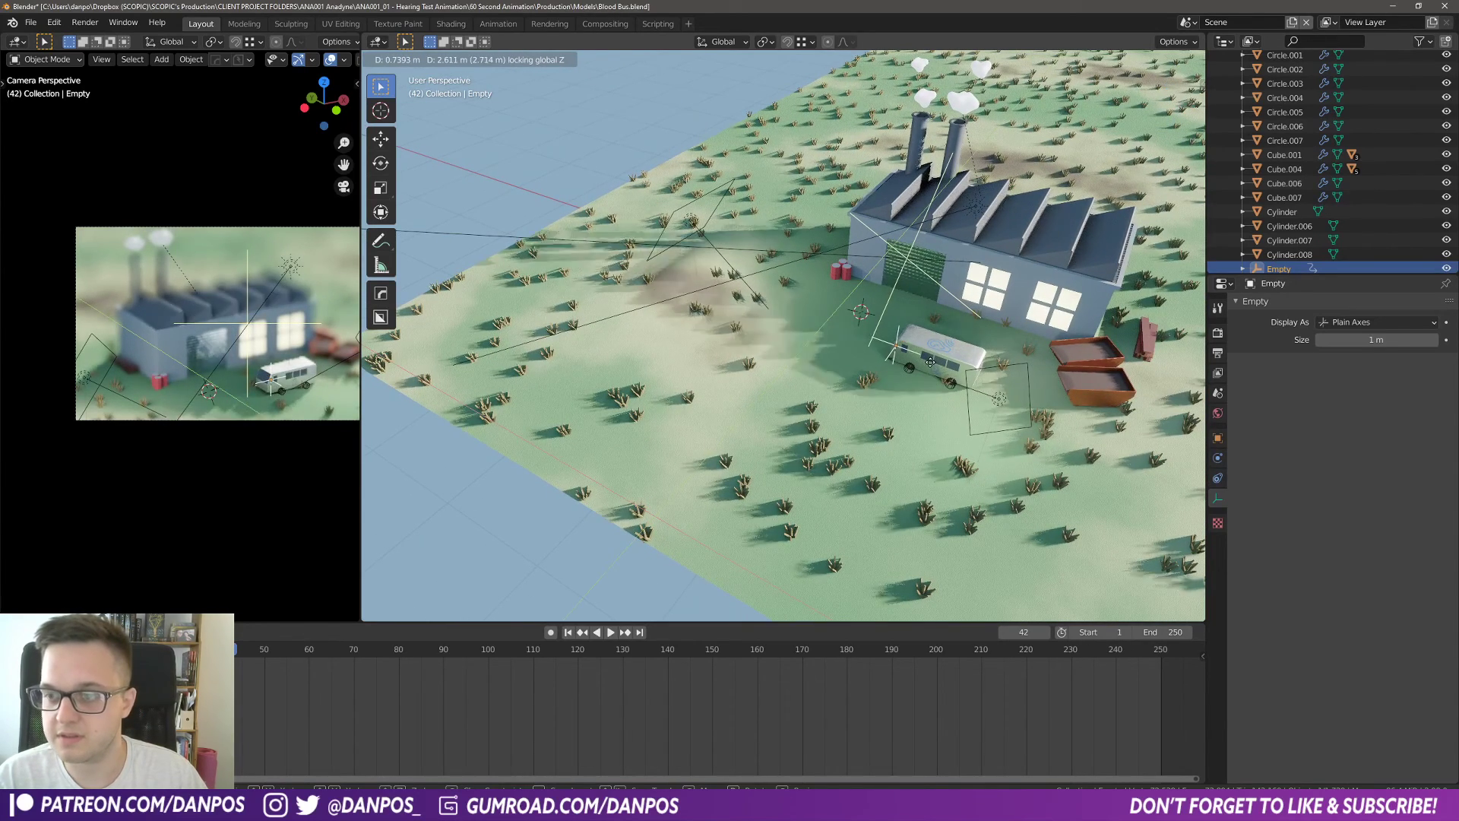
{"action": "left_click", "coordinate": [930, 362]}
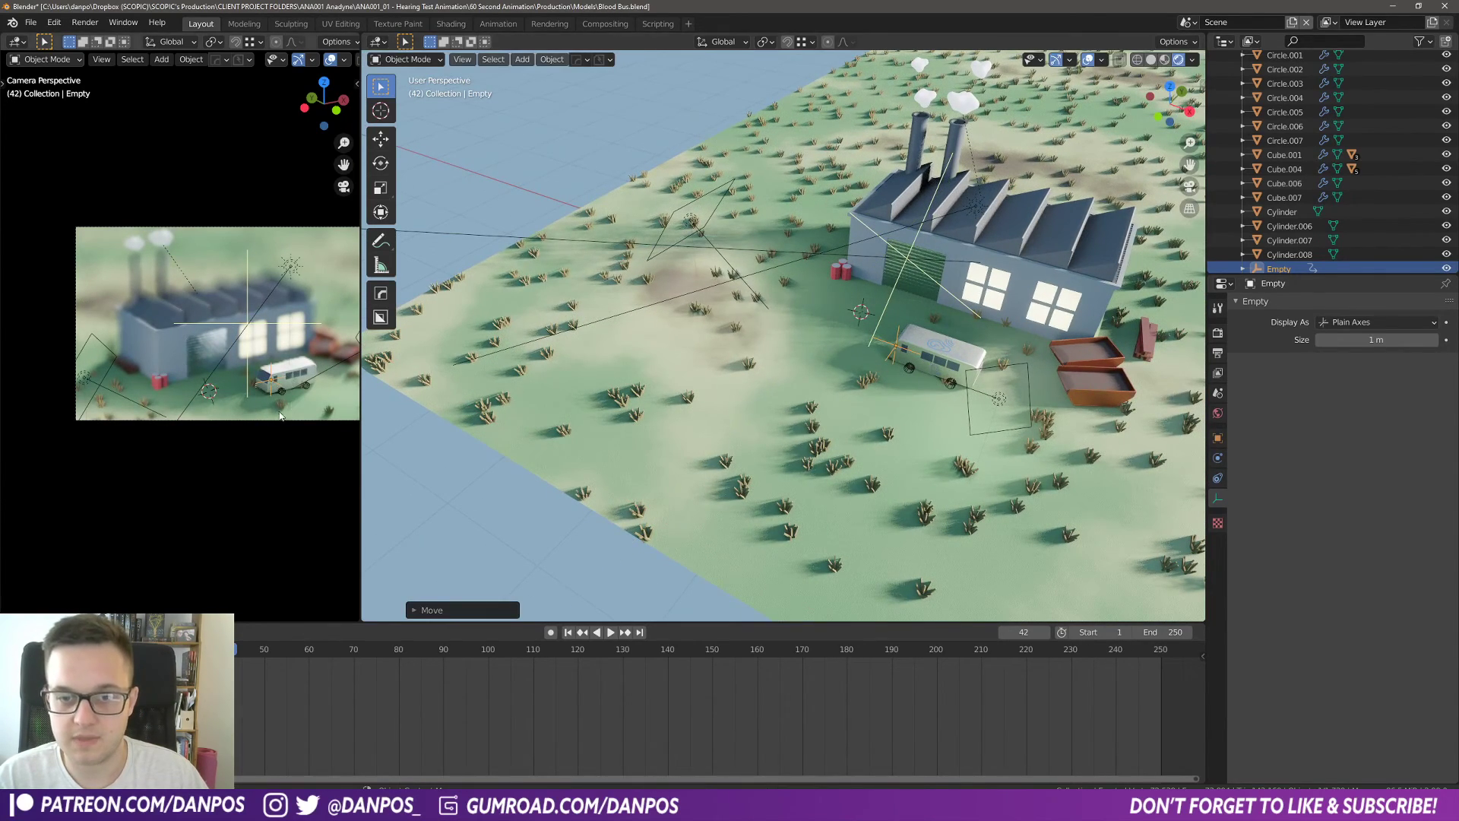
Step: Check the bus's focus up close in the camera view and insert a Location keyframe for the empty at frame 42
{"action": "scroll", "coordinate": [258, 395], "scroll_direction": "up", "scroll_amount": 4}
{"action": "mouse_move", "coordinate": [438, 436]}
{"action": "middle_mouse_down", "text": "shift"}
{"action": "mouse_move", "coordinate": [408, 425]}
{"action": "mouse_move", "coordinate": [457, 429]}
{"action": "middle_mouse_up", "text": "shift"}
{"action": "middle_click_drag", "start_coordinate": [290, 415], "coordinate": [101, 396], "text": "shift"}
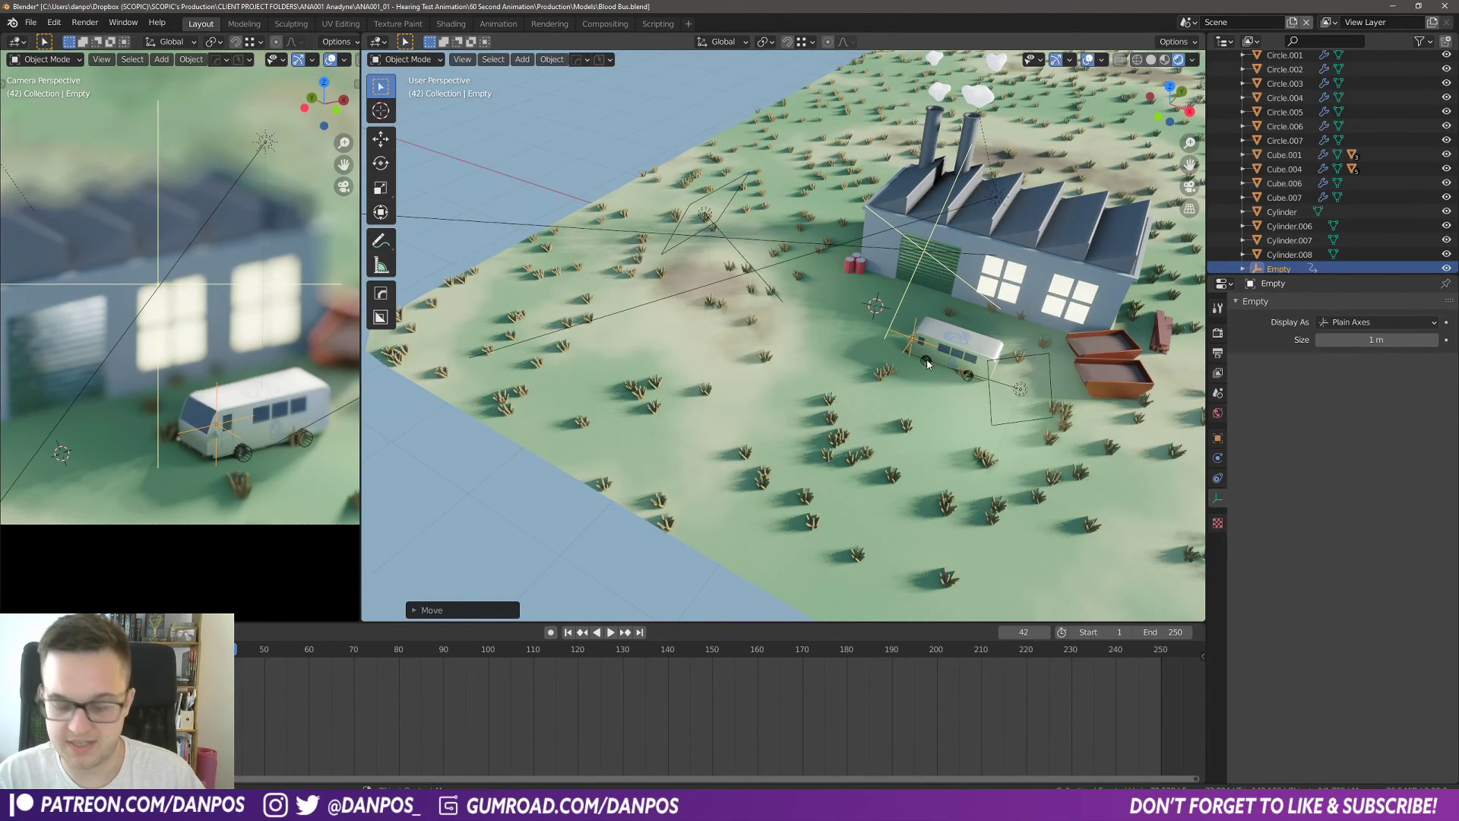
{"action": "key", "text": "i"}
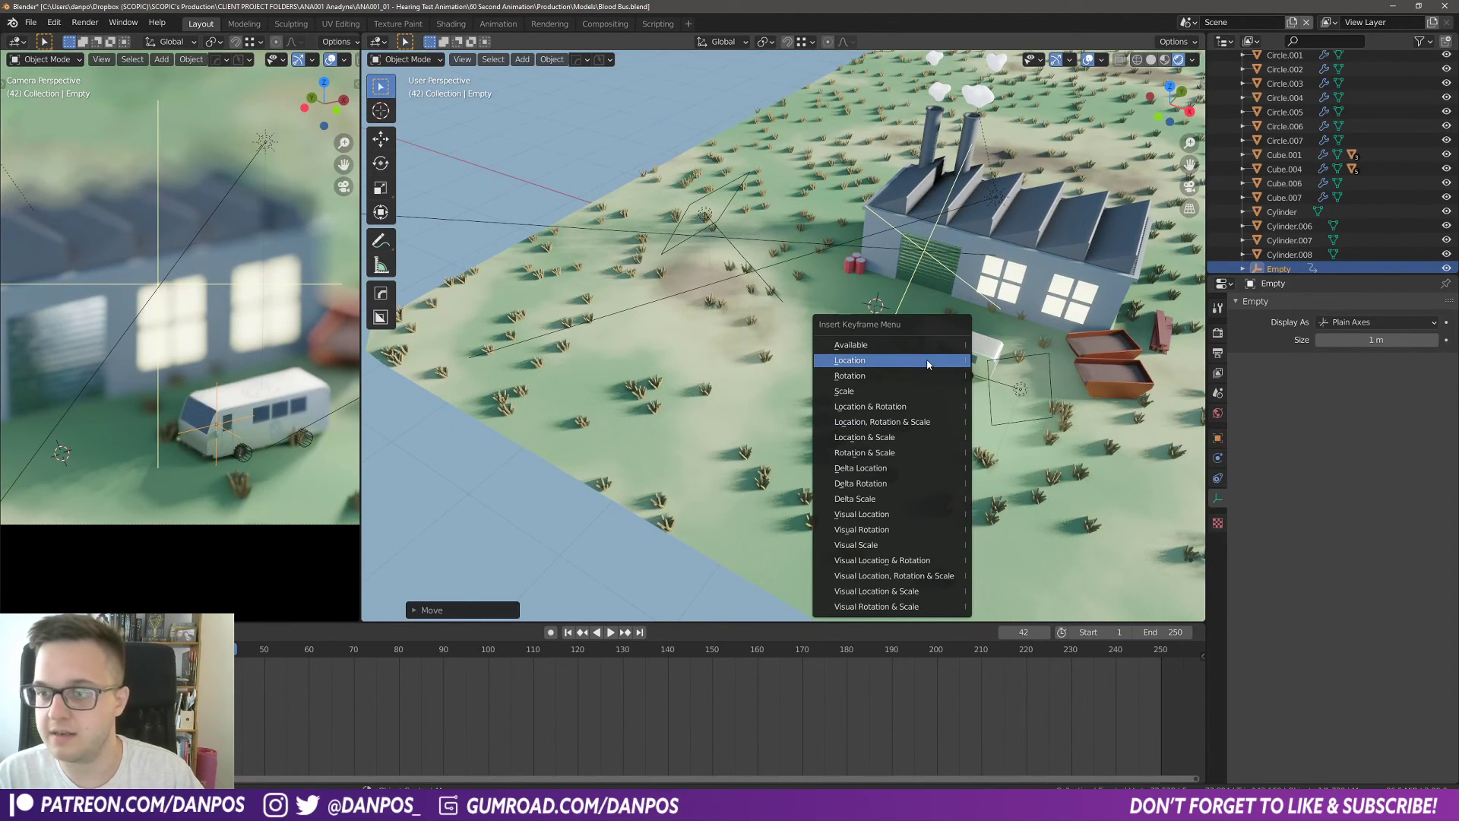
{"action": "left_click", "coordinate": [927, 362]}
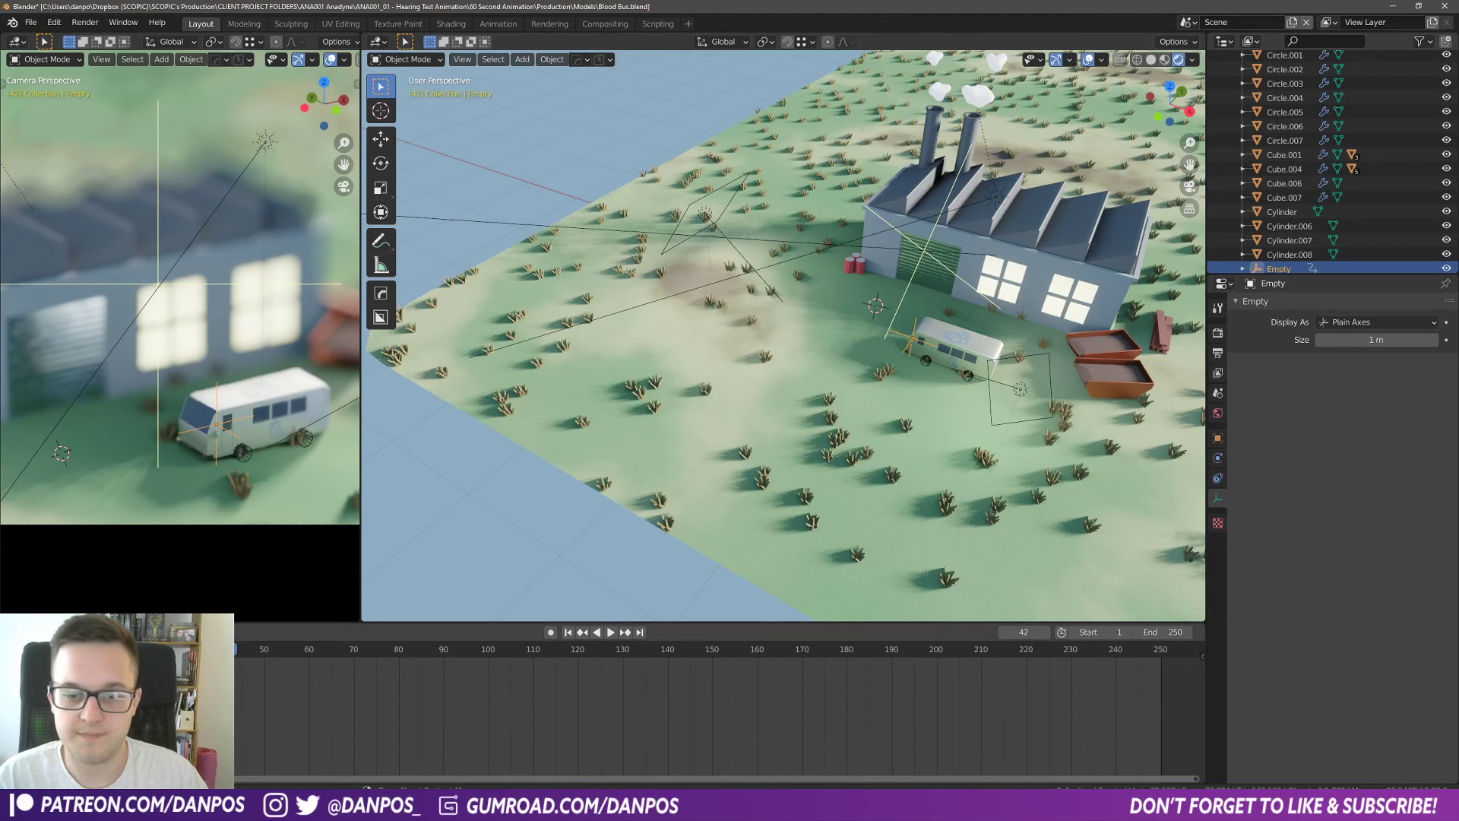
Step: Rewind to the start of the timeline and play the focus pull onto the bus
{"action": "left_click_drag", "start_coordinate": [228, 649], "coordinate": [39, 649]}
{"action": "scroll", "coordinate": [331, 480], "scroll_direction": "down", "scroll_amount": 2}
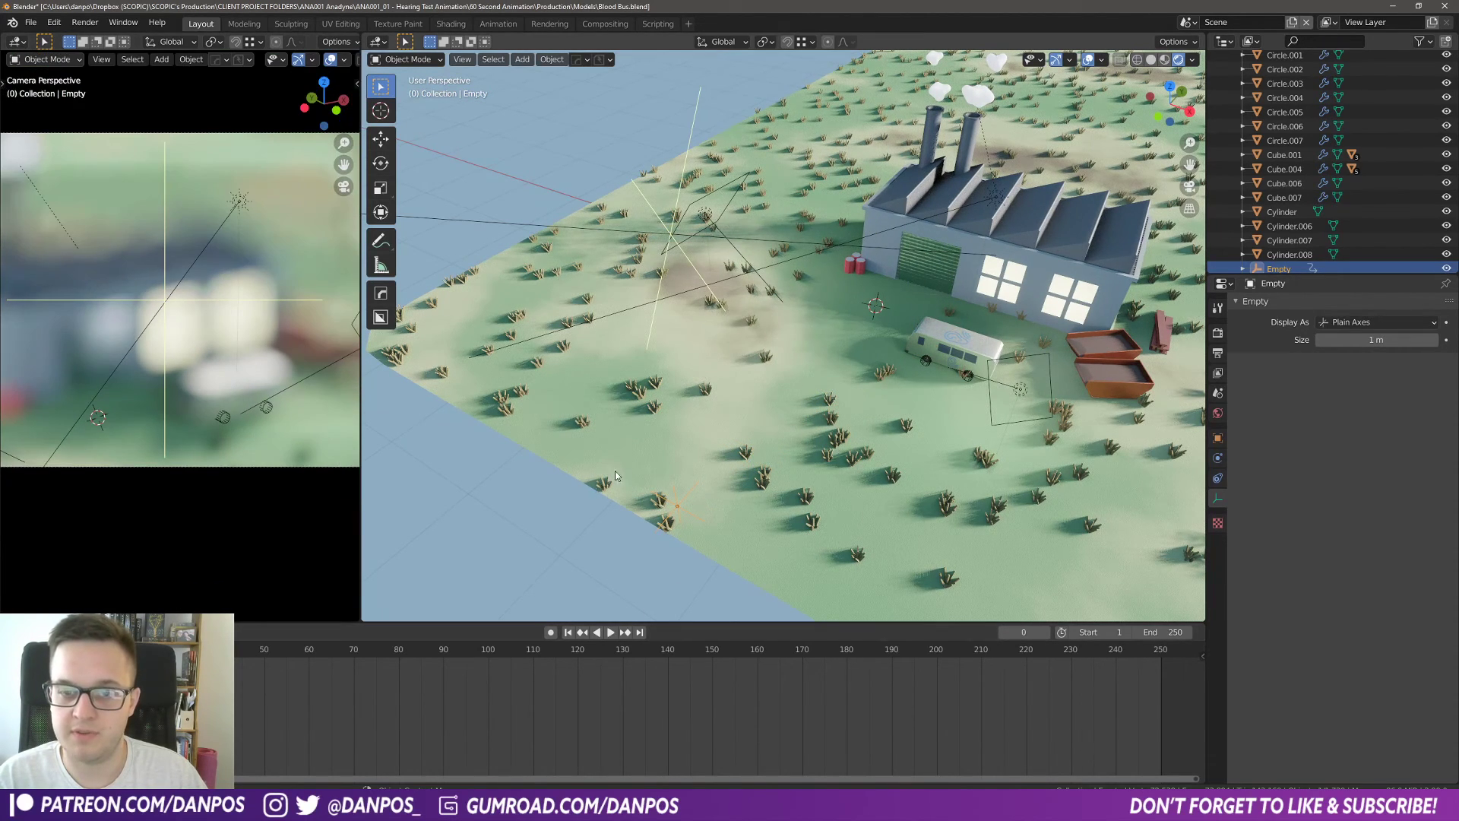
{"action": "middle_click_drag", "start_coordinate": [654, 474], "coordinate": [851, 464], "text": "shift"}
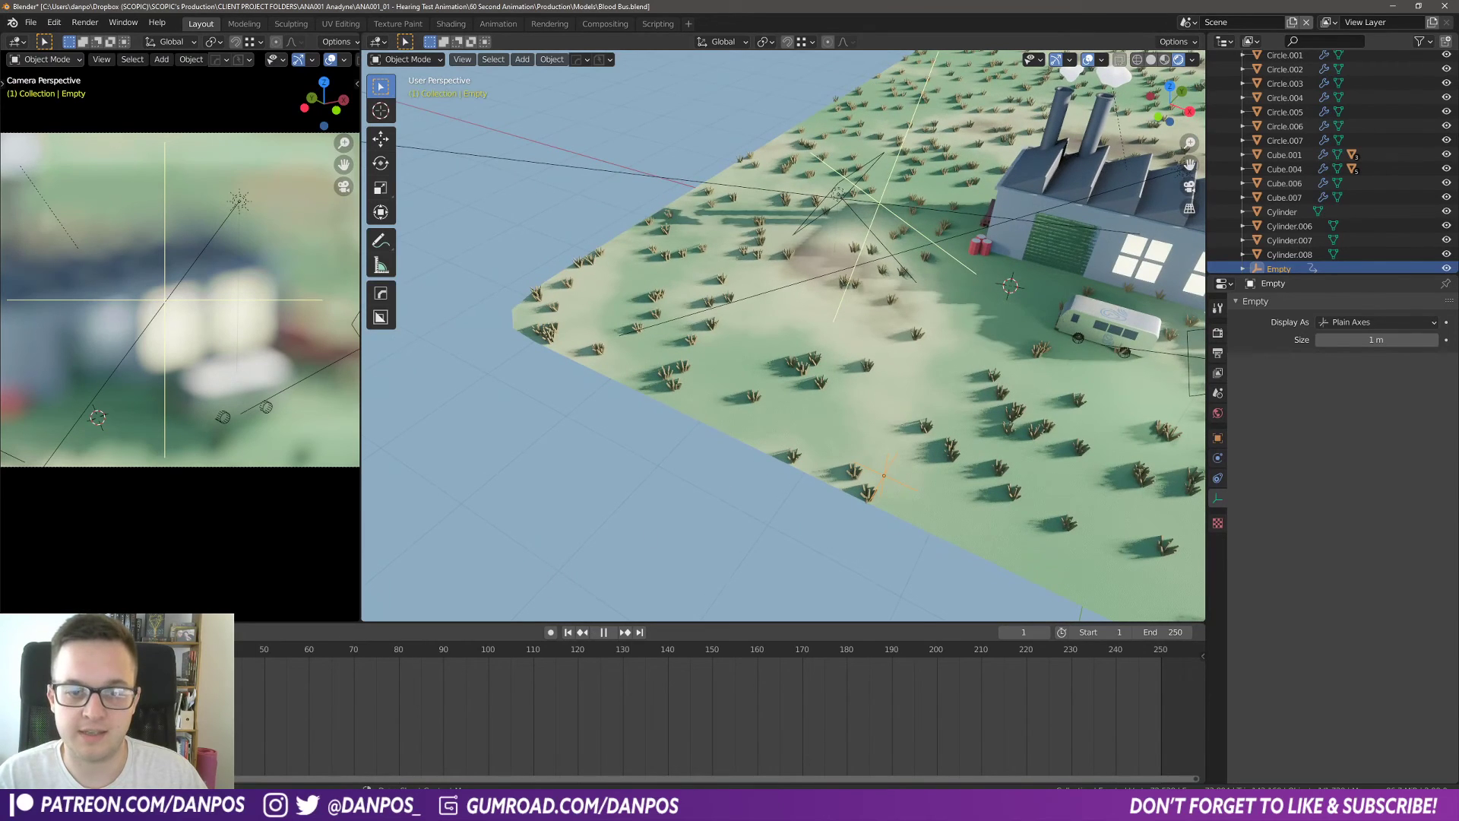
{"action": "key", "text": "space"}
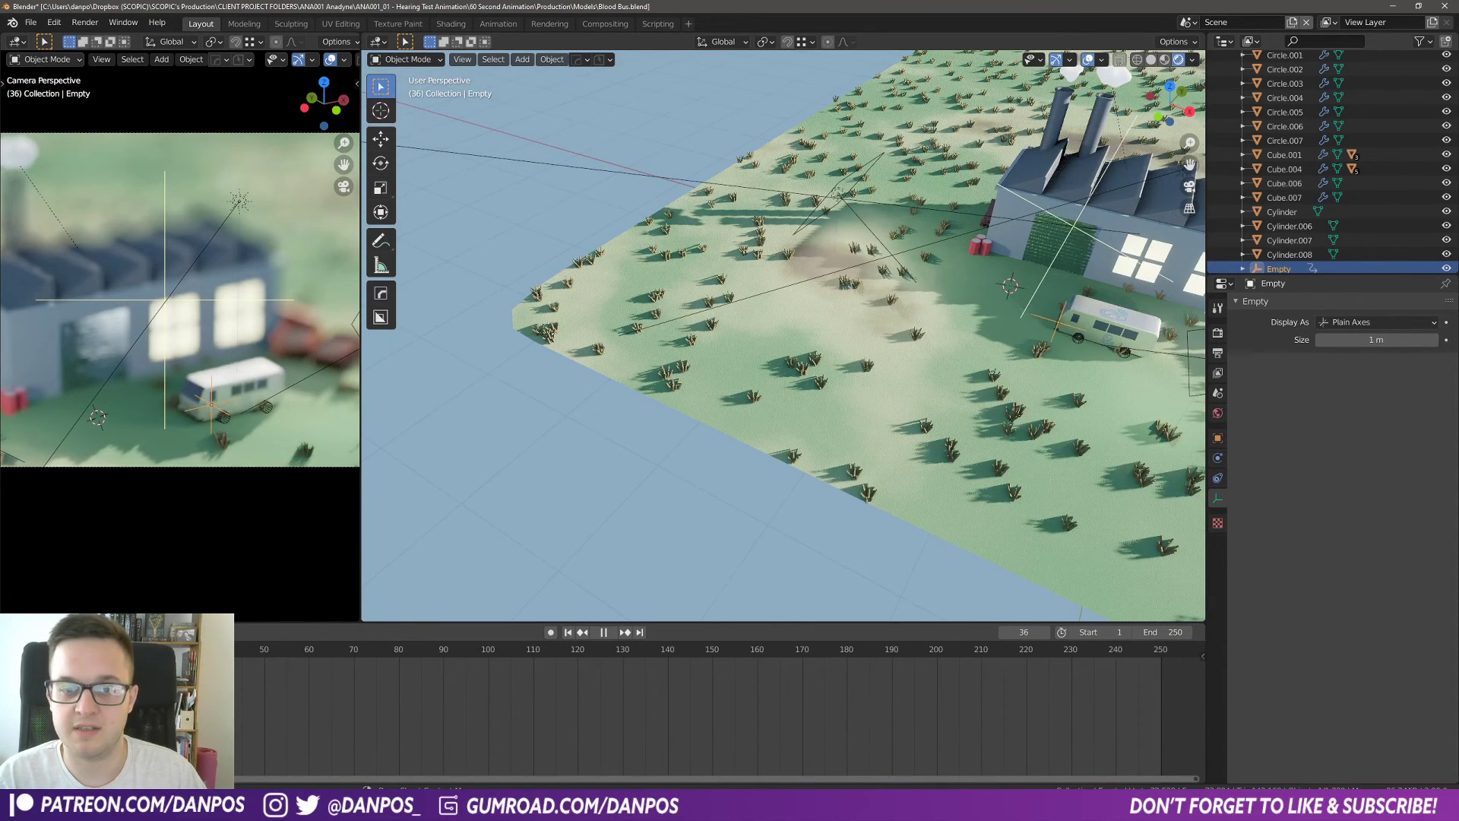
{"action": "key", "text": "Escape"}
Step: Replay the focus animation from the start several times with the whole camera frame in view
{"action": "key", "text": "space"}
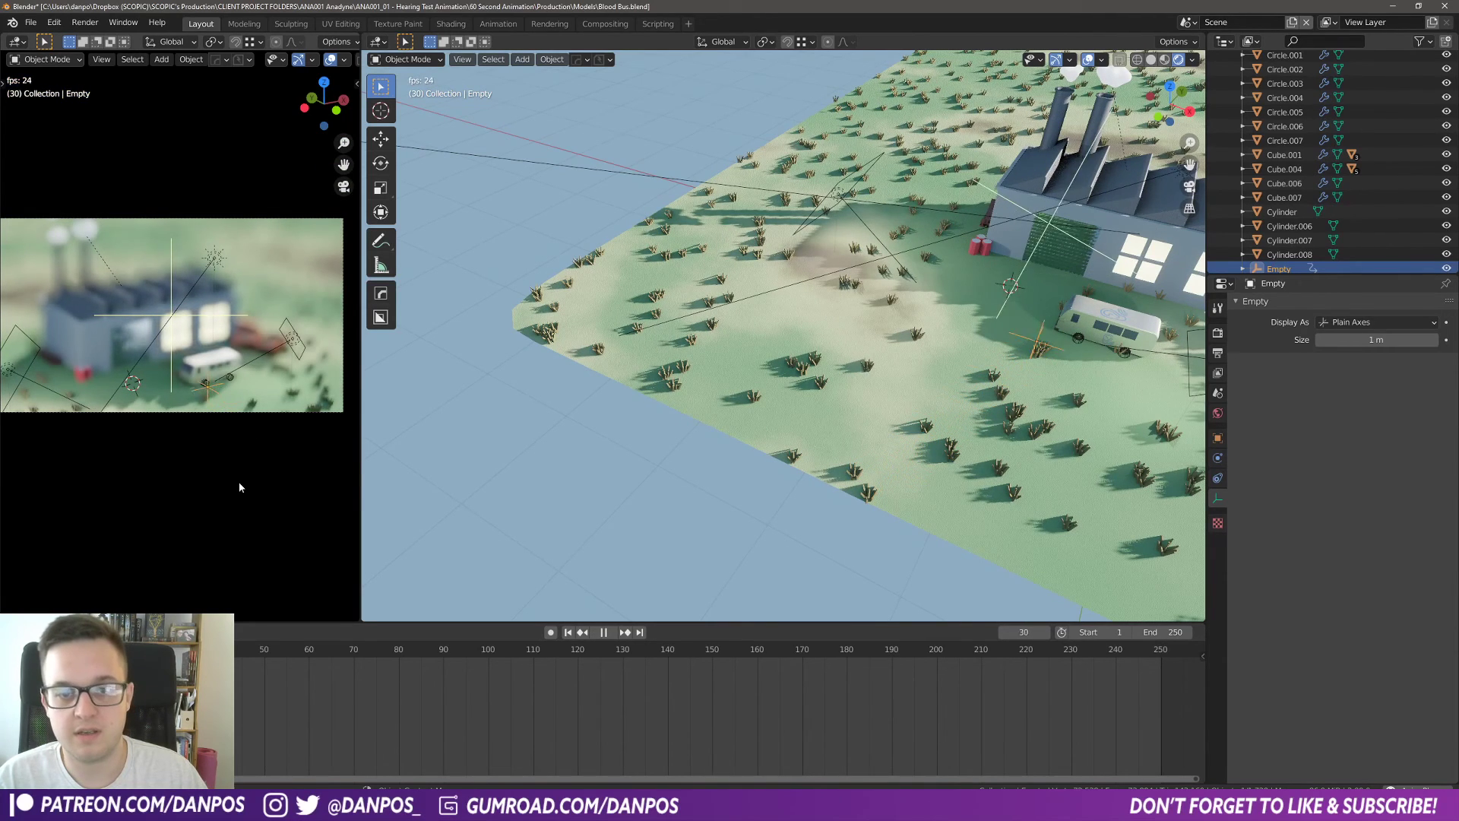
{"action": "key", "text": "space"}
{"action": "key", "text": "shift+Left"}
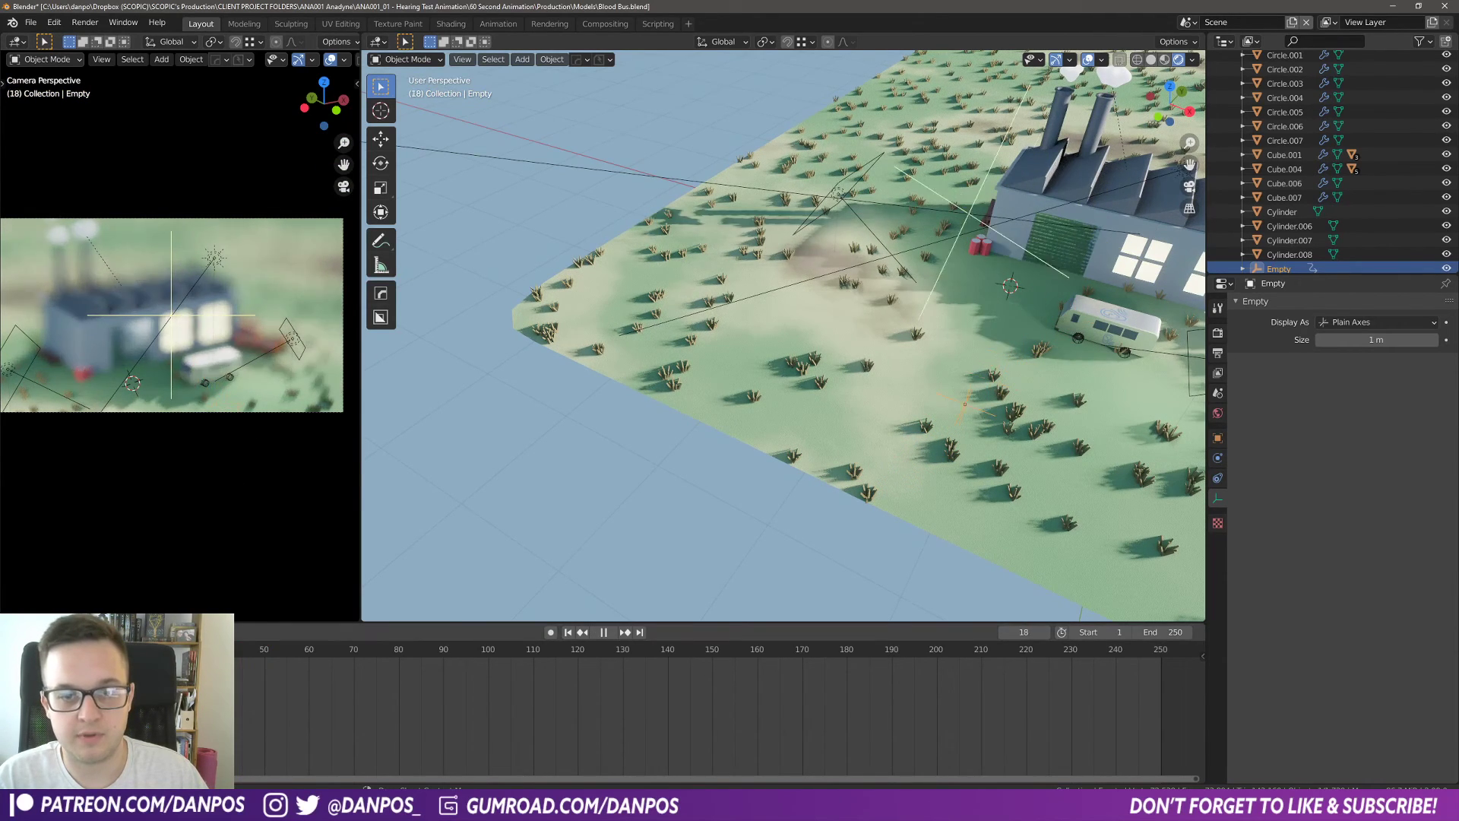
{"action": "key", "text": "space"}
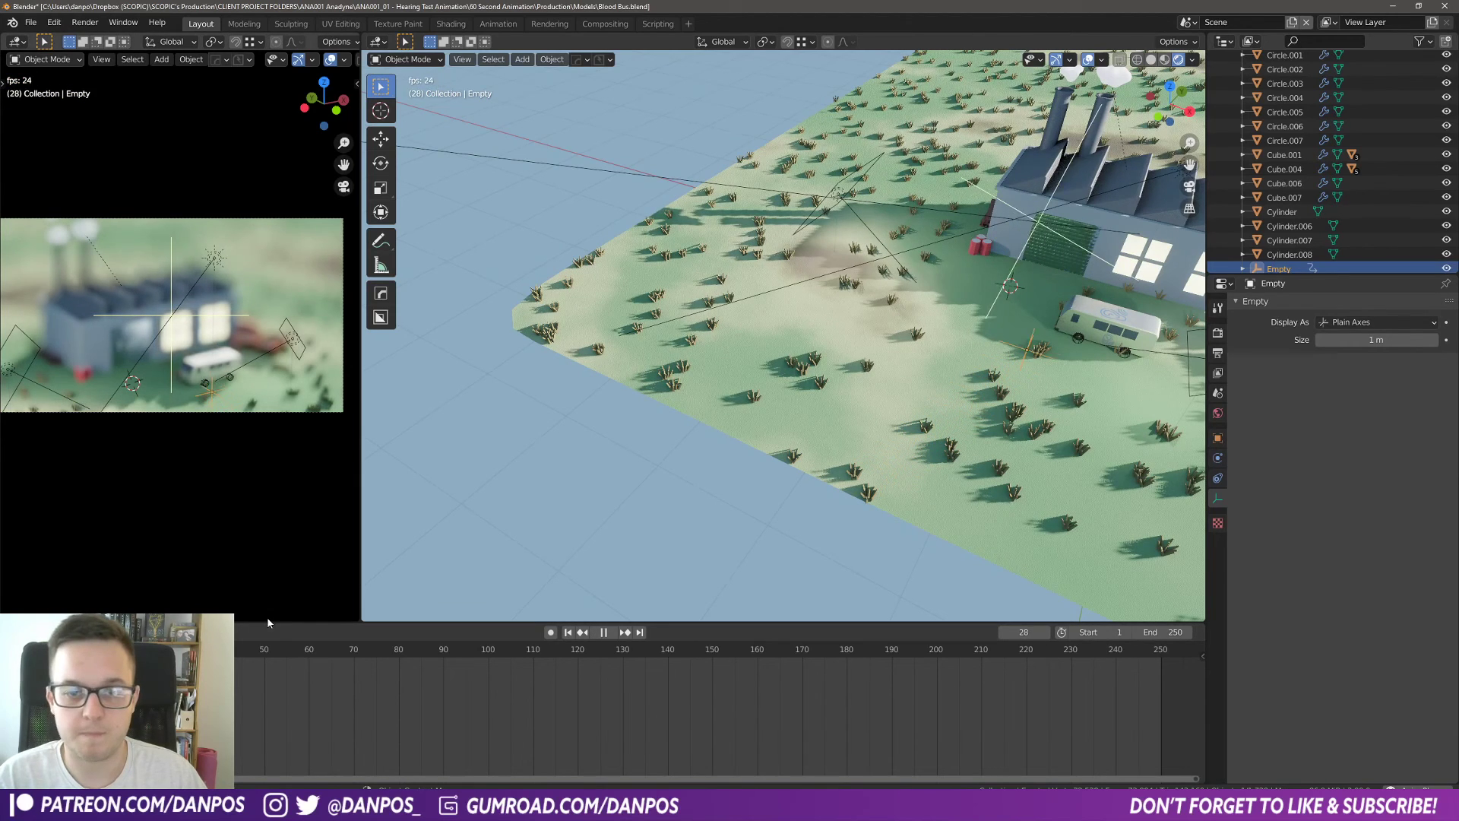
{"action": "key", "text": "space"}
{"action": "key", "text": "shift+Left"}
{"action": "key", "text": "space"}
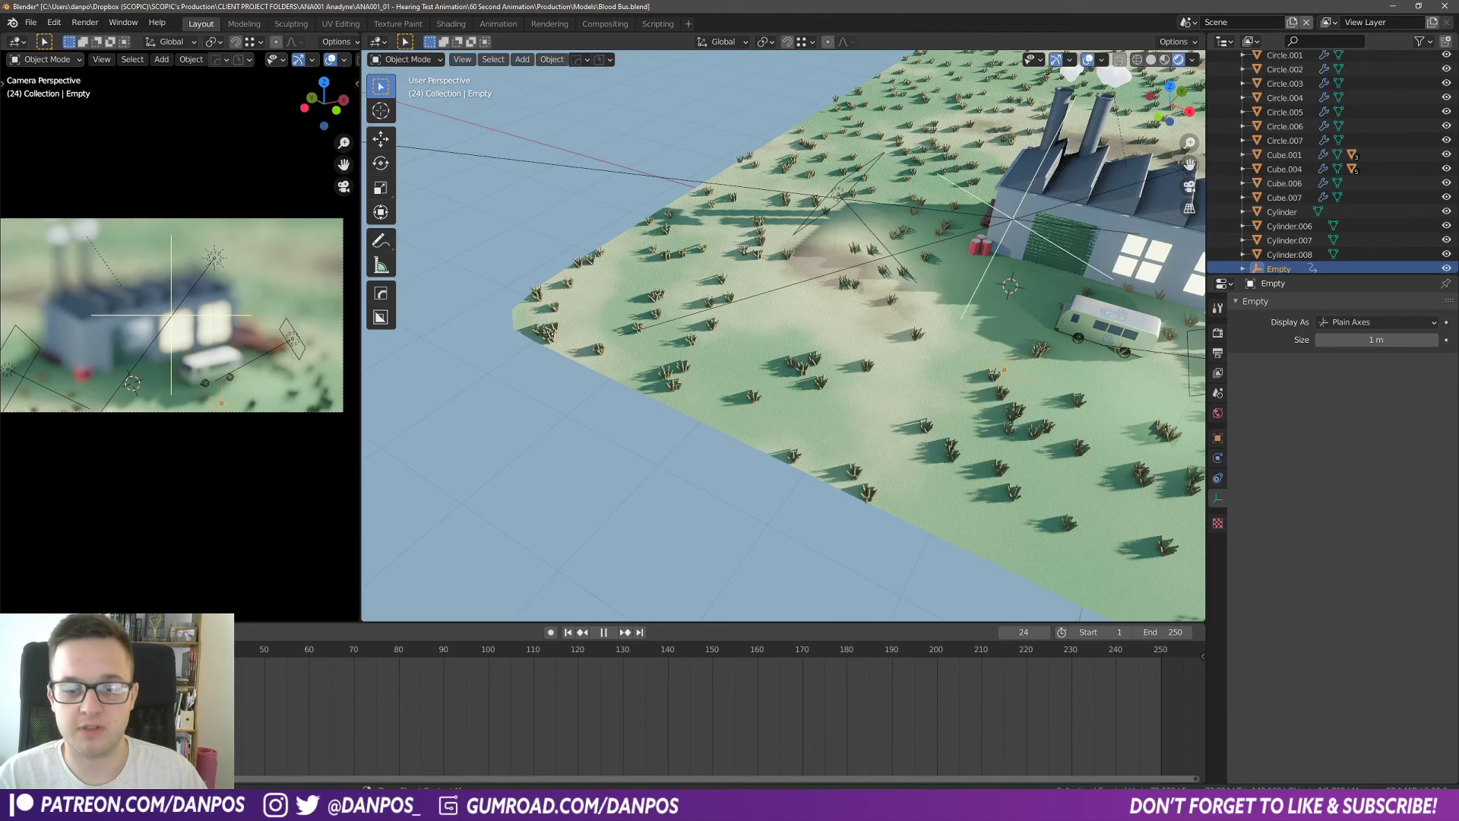
{"action": "key", "text": "space"}
{"action": "key", "text": "shift+Left"}
{"action": "key", "text": "space"}
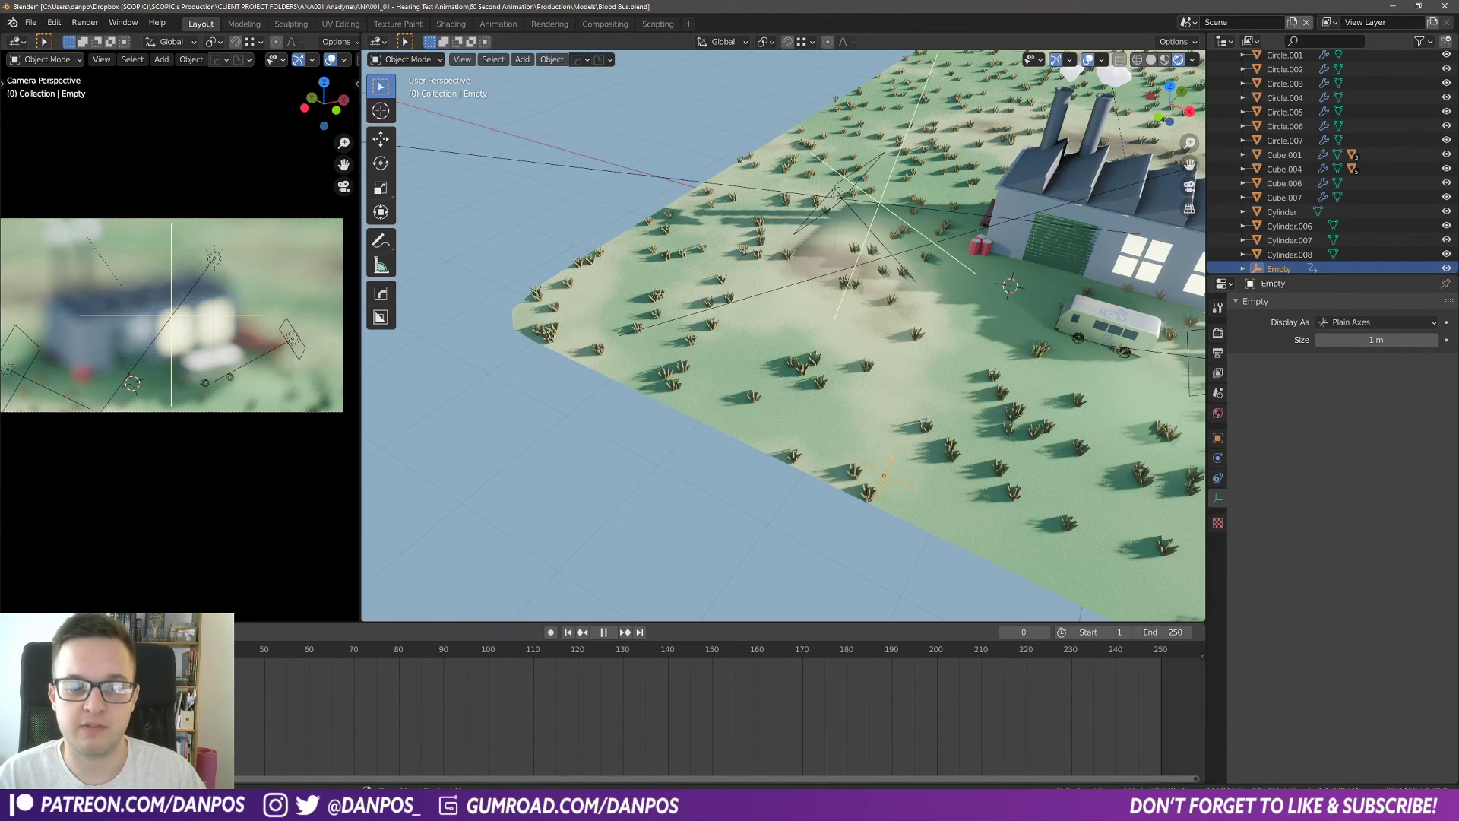
{"action": "key", "text": "space"}
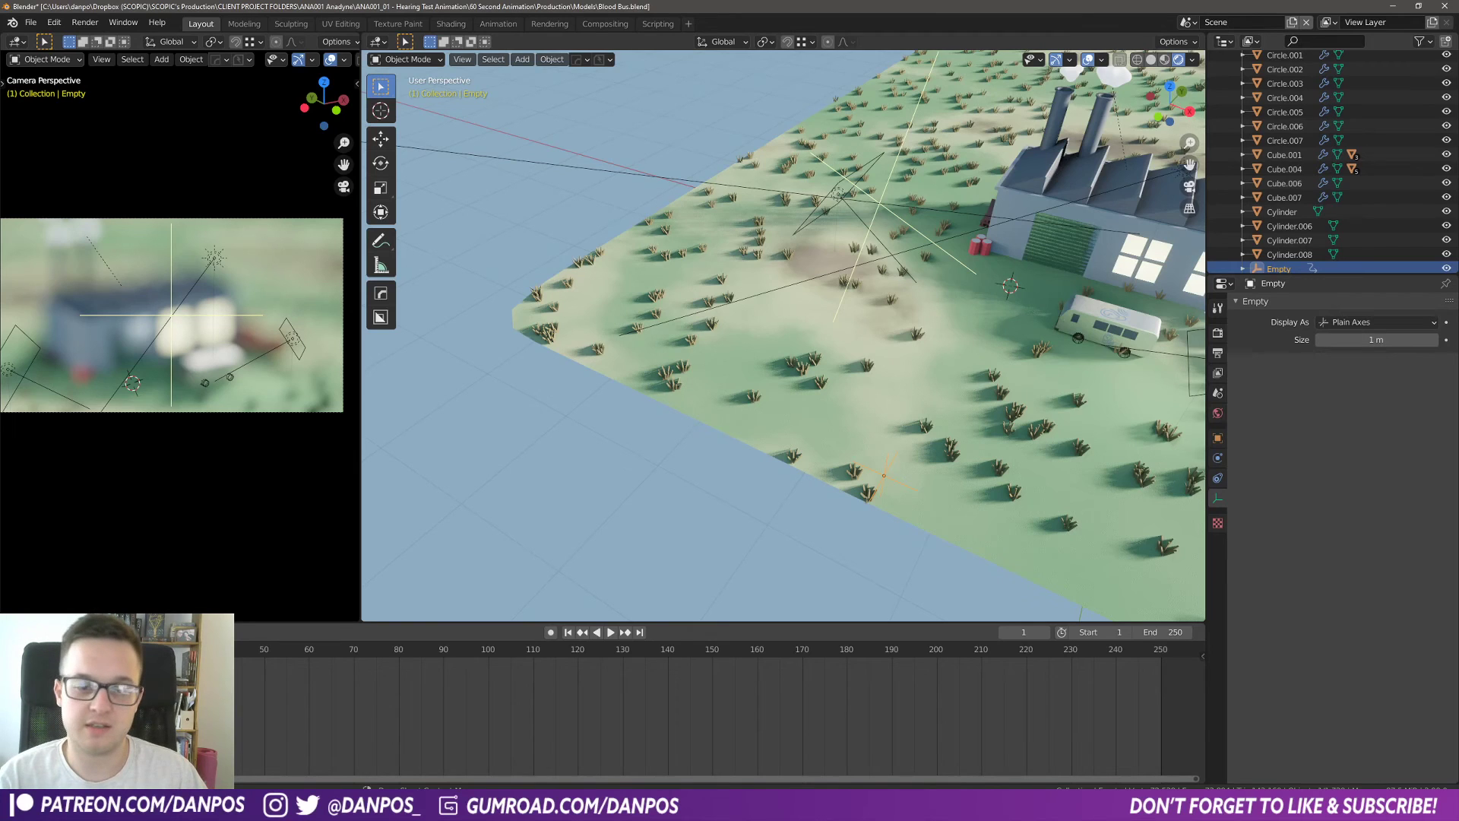
{"action": "key", "text": "space"}
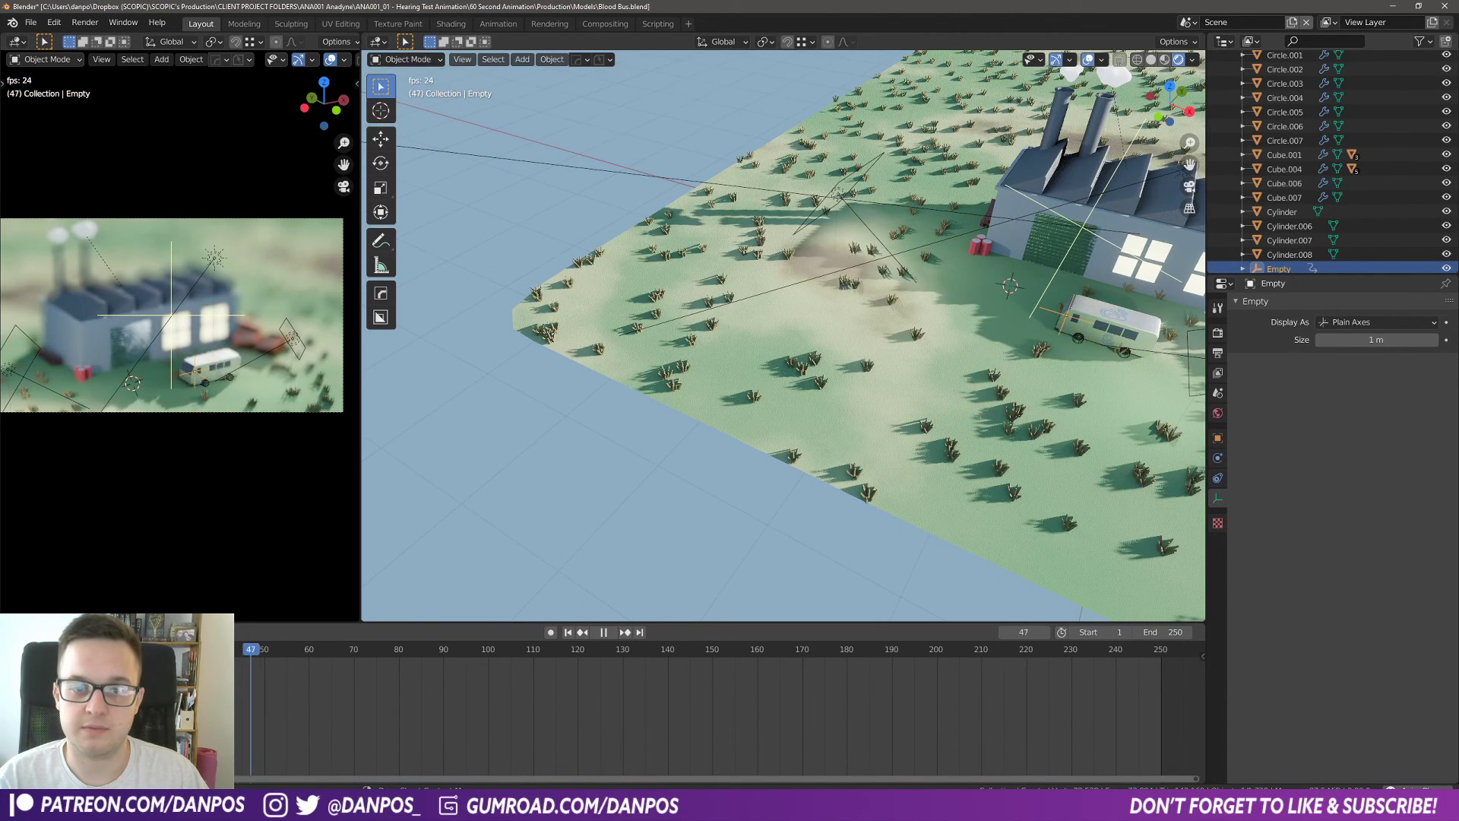
{"action": "key", "text": "shift+Left"}
{"action": "key", "text": "space"}
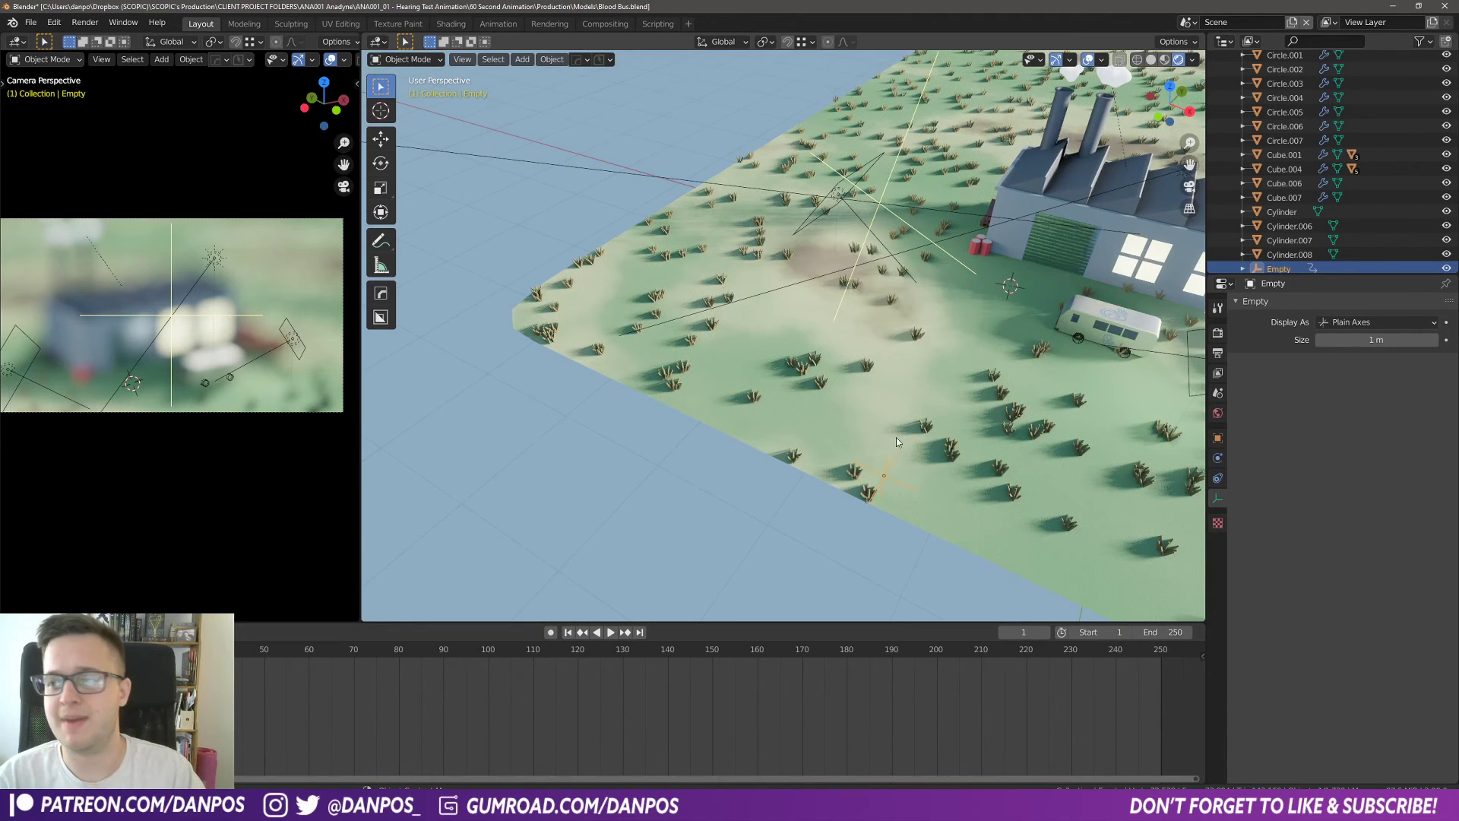
Step: Select the camera in the scene to bring up its depth of field settings
{"action": "middle_click_drag", "start_coordinate": [739, 310], "coordinate": [788, 376]}
{"action": "middle_click_drag", "start_coordinate": [851, 293], "coordinate": [746, 376], "text": "shift"}
{"action": "scroll", "coordinate": [745, 376], "scroll_direction": "down", "scroll_amount": 2}
{"action": "middle_click_drag", "start_coordinate": [948, 454], "coordinate": [915, 315]}
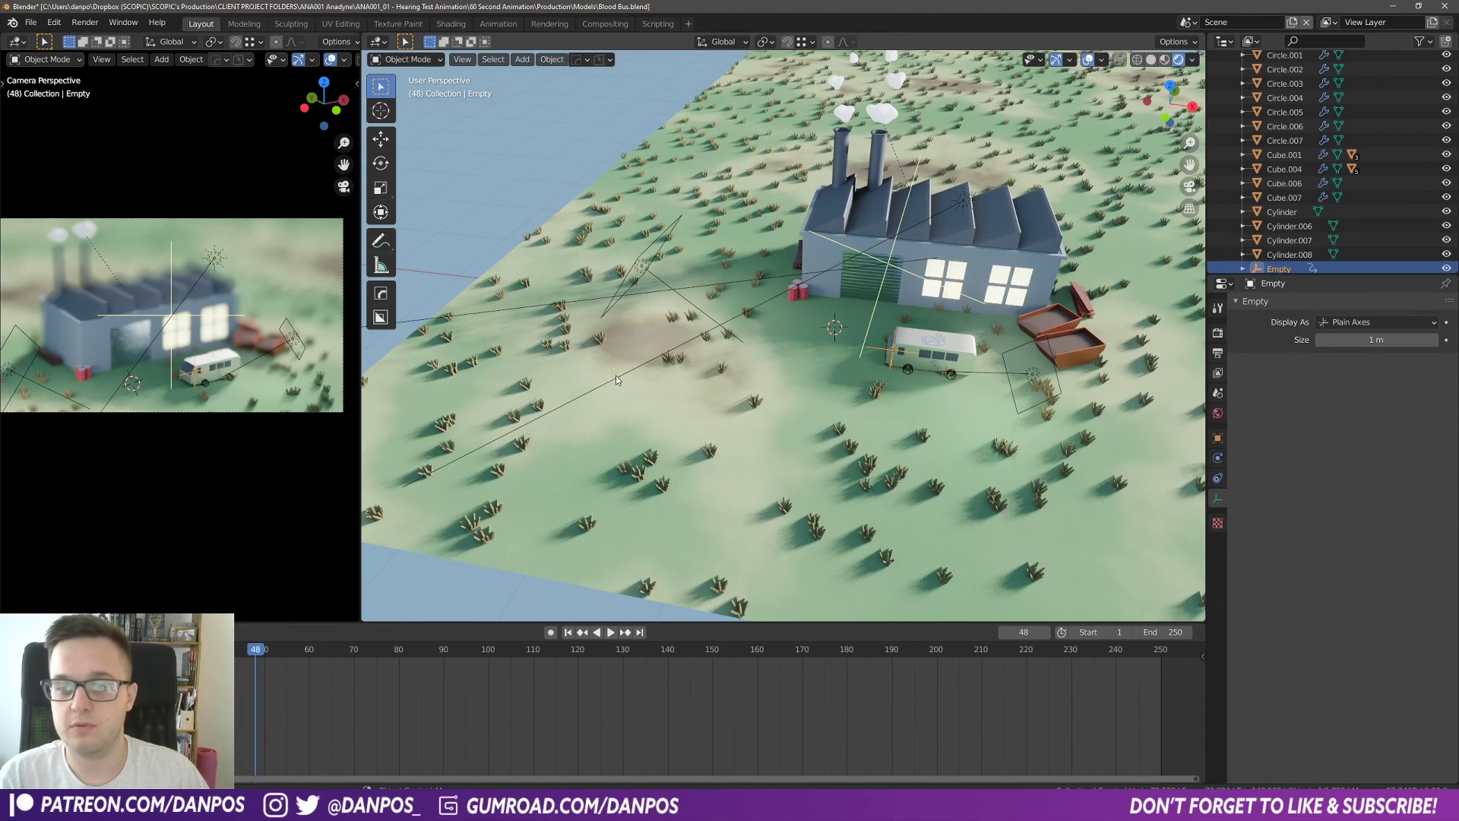
{"action": "left_click", "coordinate": [619, 377]}
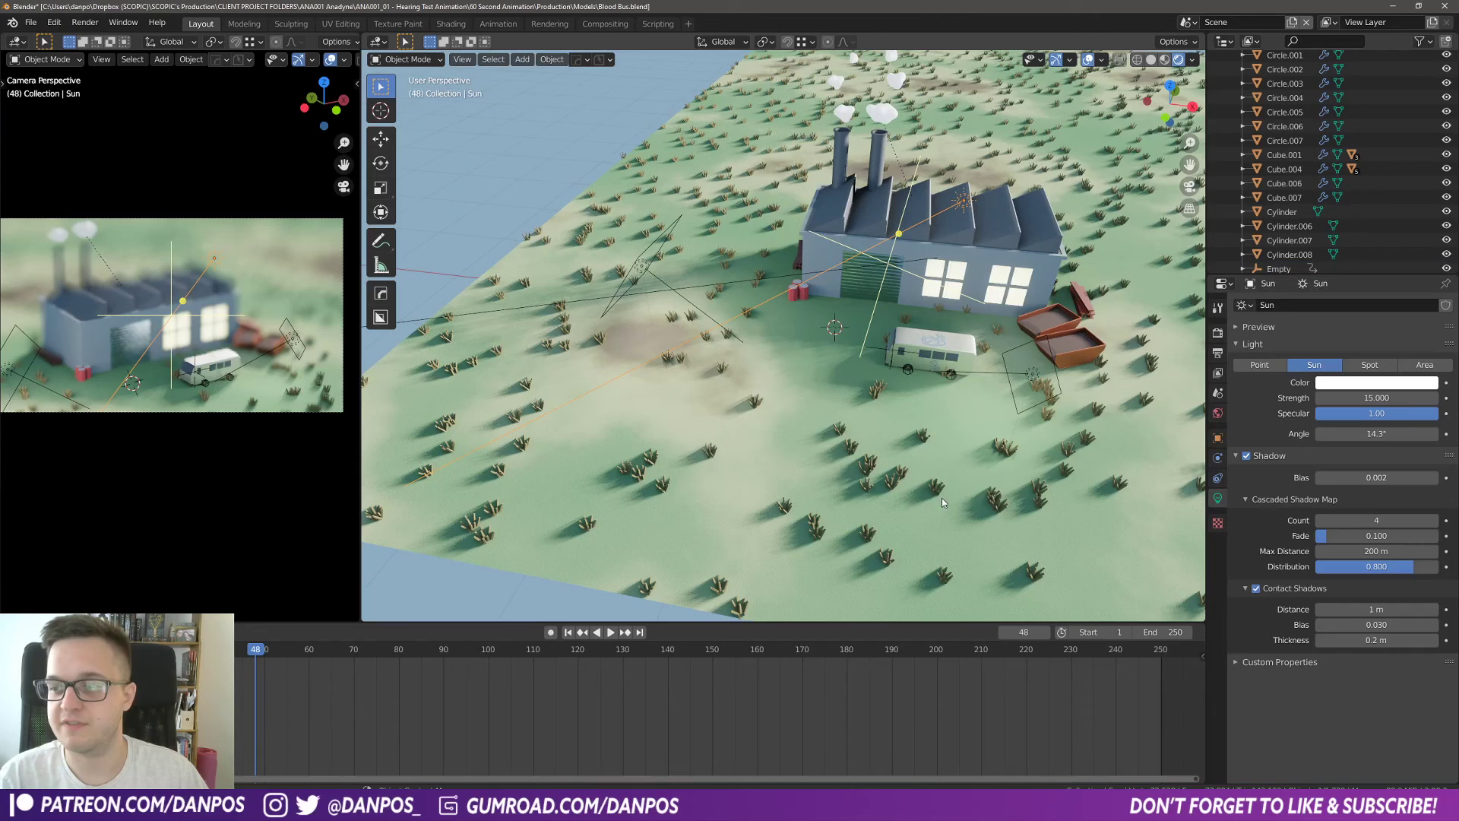
{"action": "scroll", "coordinate": [507, 443], "scroll_direction": "down", "scroll_amount": 5}
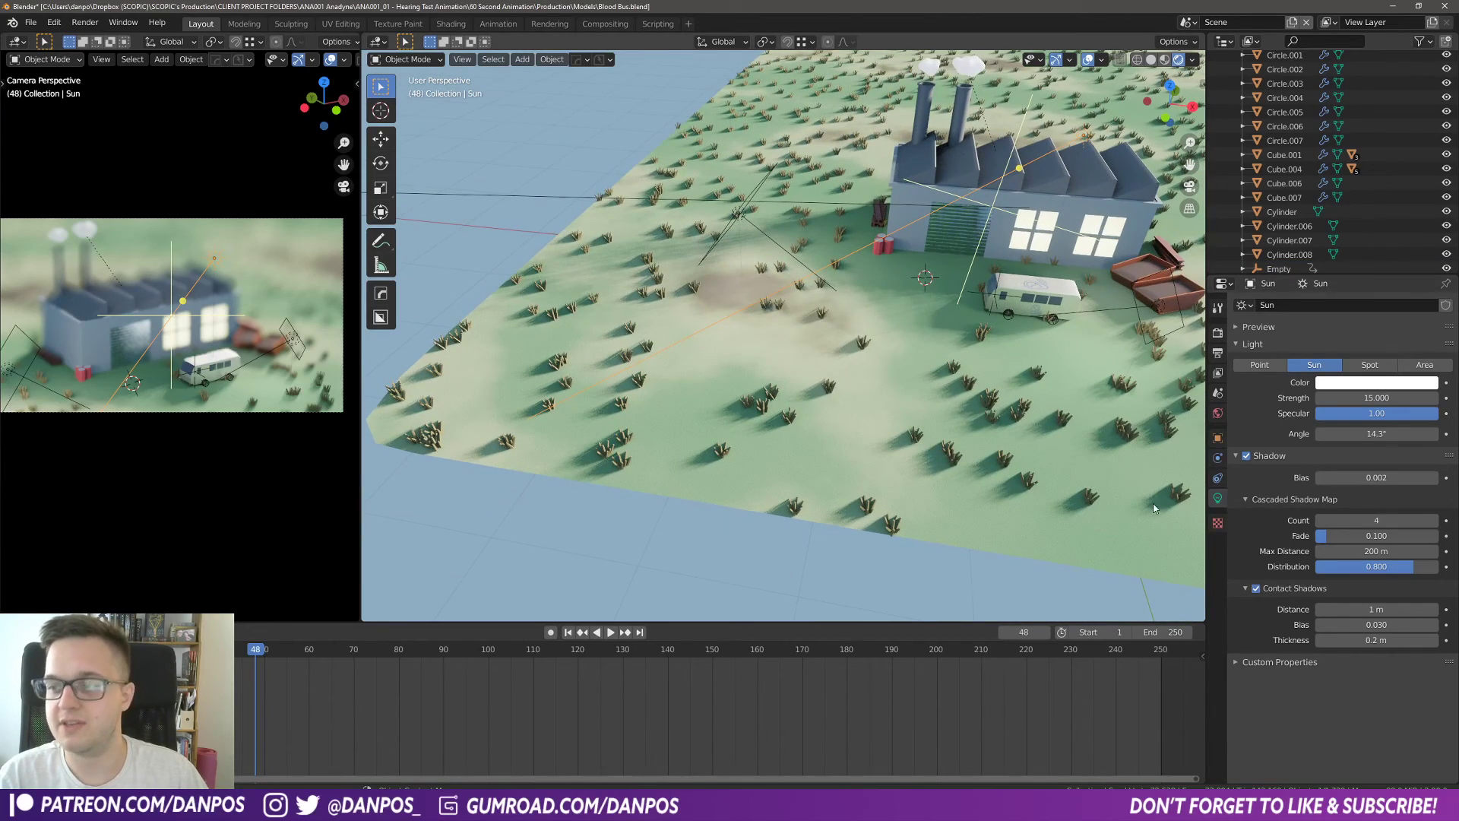
{"action": "scroll", "coordinate": [646, 392], "scroll_direction": "down", "scroll_amount": 4}
{"action": "left_click", "coordinate": [525, 369]}
{"action": "scroll", "coordinate": [900, 395], "scroll_direction": "up", "scroll_amount": 8}
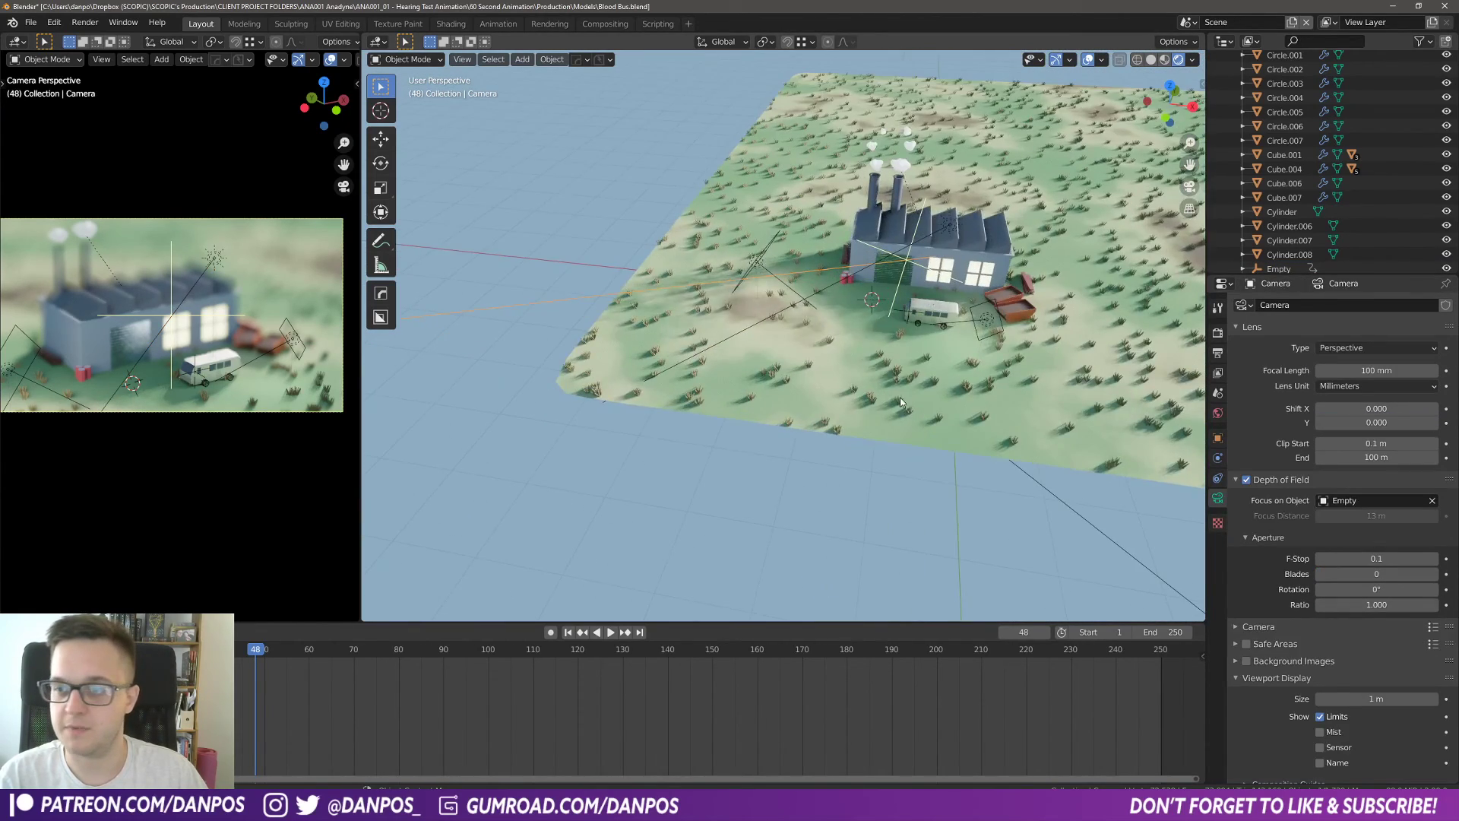
{"action": "middle_click_drag", "start_coordinate": [988, 304], "coordinate": [740, 432], "text": "shift"}
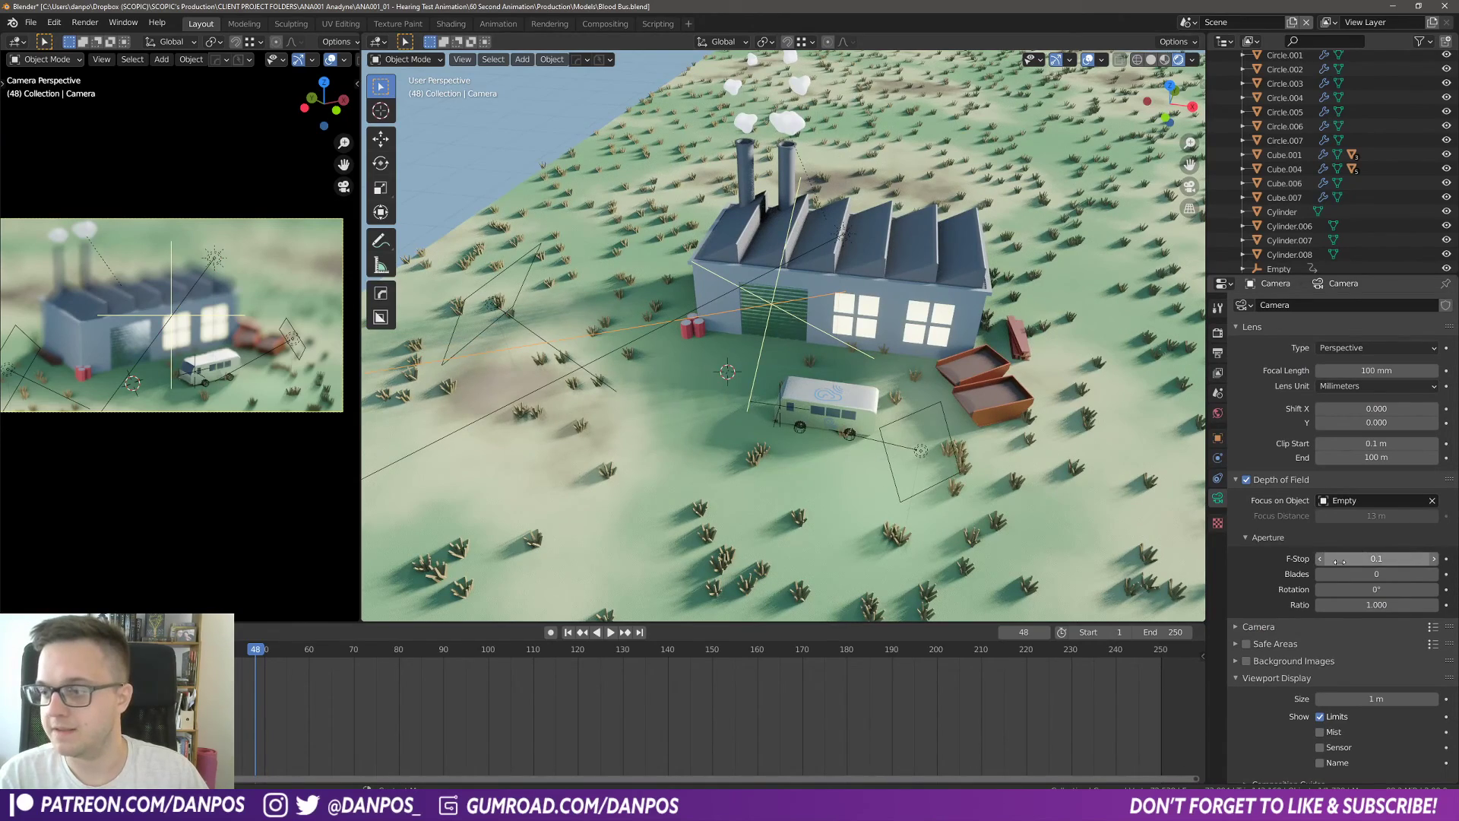
Step: Examine the bus up close and compare its sharpness with the blurred surroundings in the camera view
{"action": "middle_click_drag", "start_coordinate": [956, 280], "coordinate": [800, 448]}
{"action": "scroll", "coordinate": [801, 436], "scroll_direction": "up", "scroll_amount": 6}
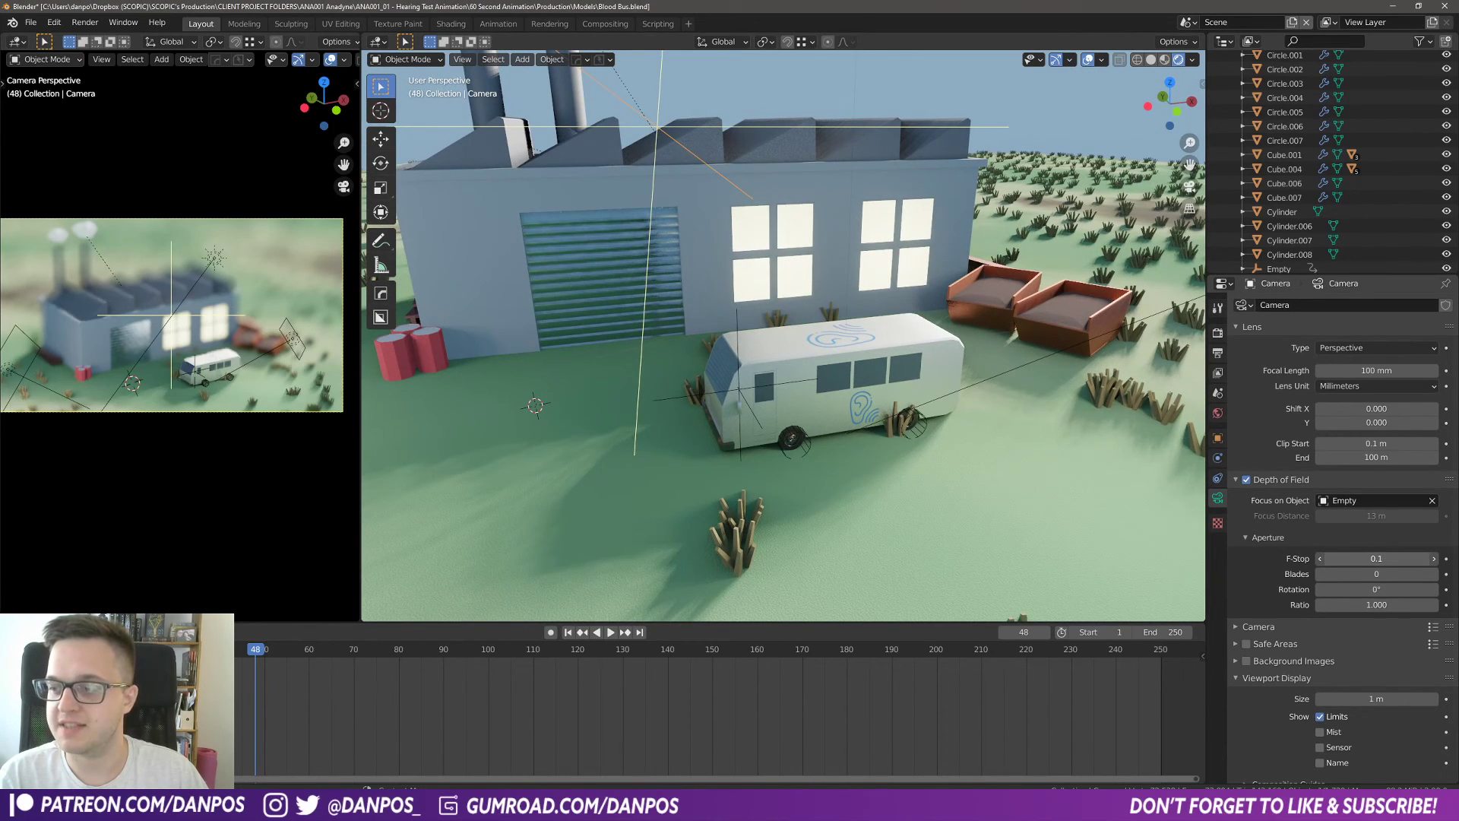
{"action": "key", "text": "Return"}
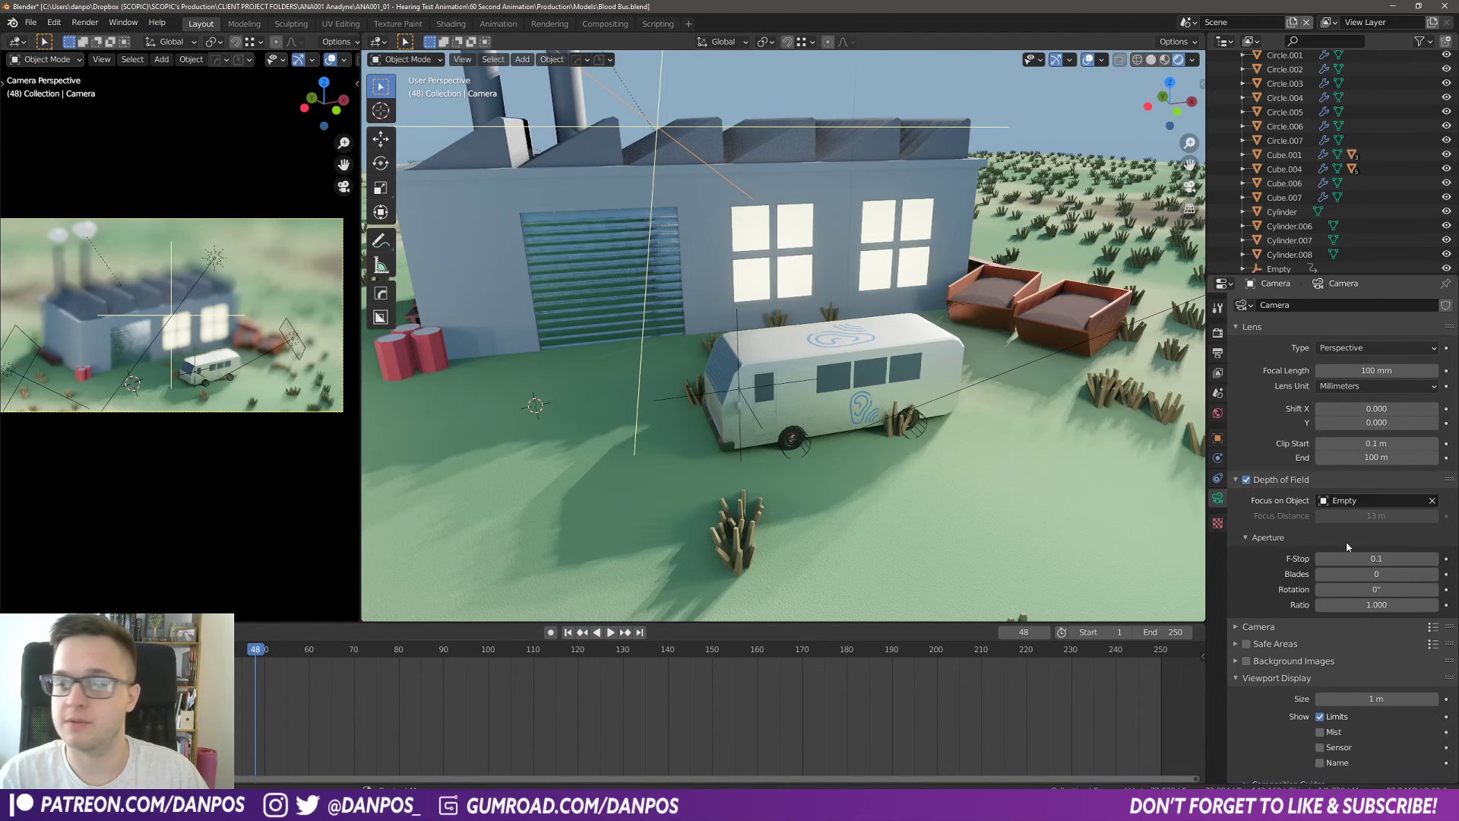
{"action": "scroll", "coordinate": [161, 415], "scroll_direction": "up", "scroll_amount": 4}
{"action": "scroll", "coordinate": [161, 411], "scroll_direction": "down", "scroll_amount": 2}
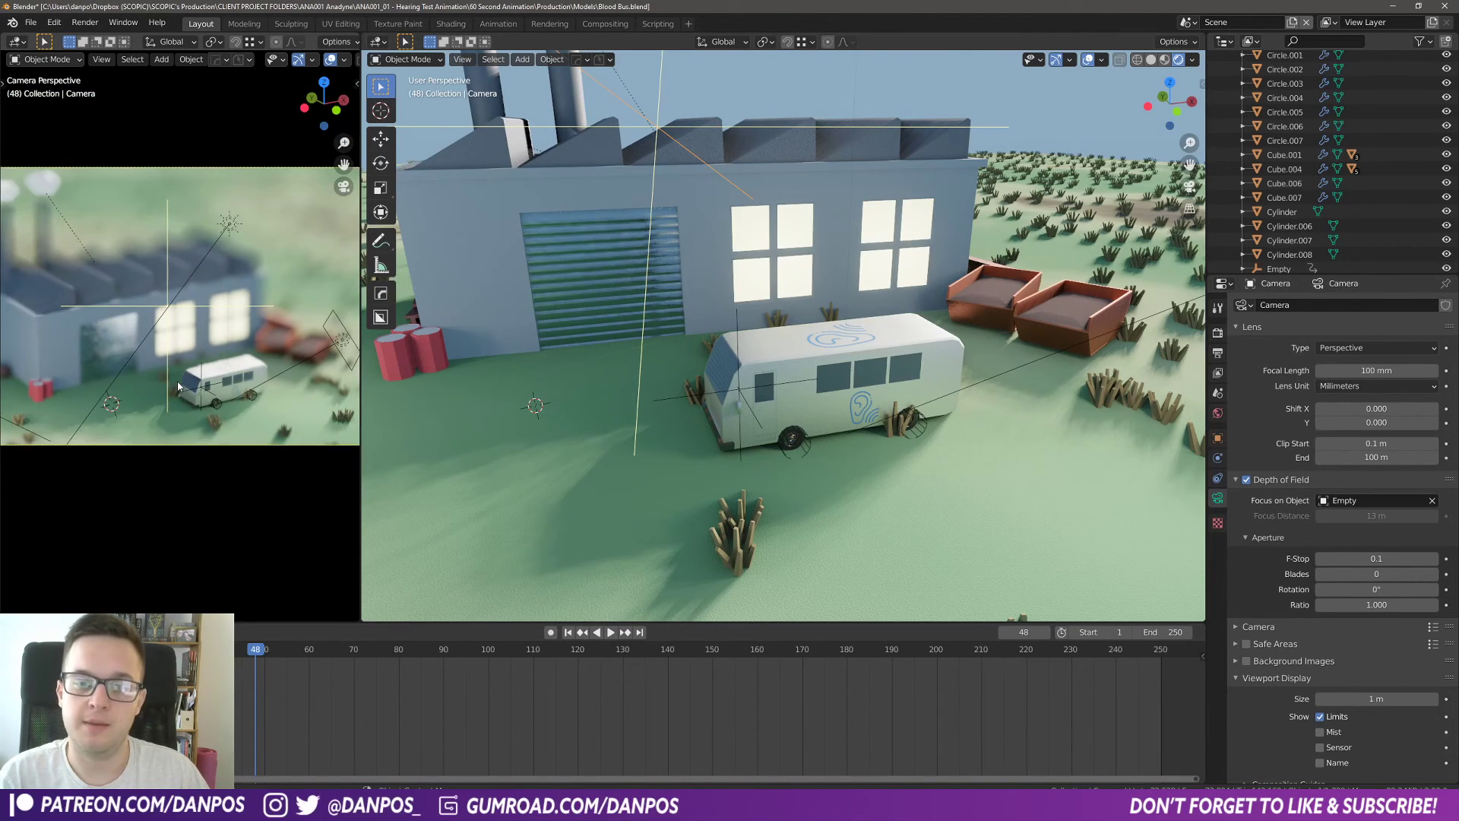
{"action": "middle_click_drag", "start_coordinate": [163, 333], "coordinate": [157, 380], "text": "shift"}
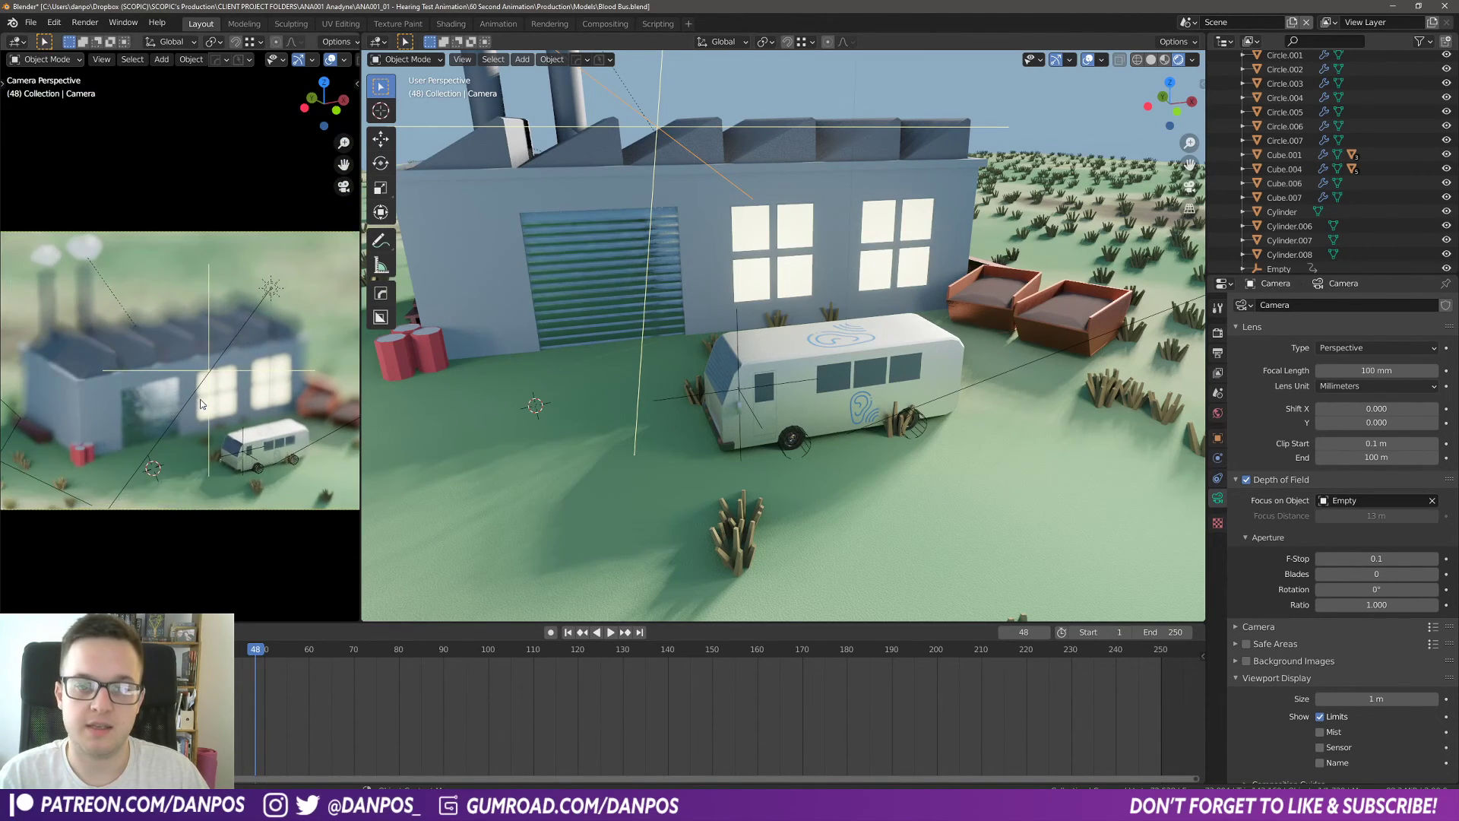
{"action": "scroll", "coordinate": [325, 319], "scroll_direction": "down", "scroll_amount": 2}
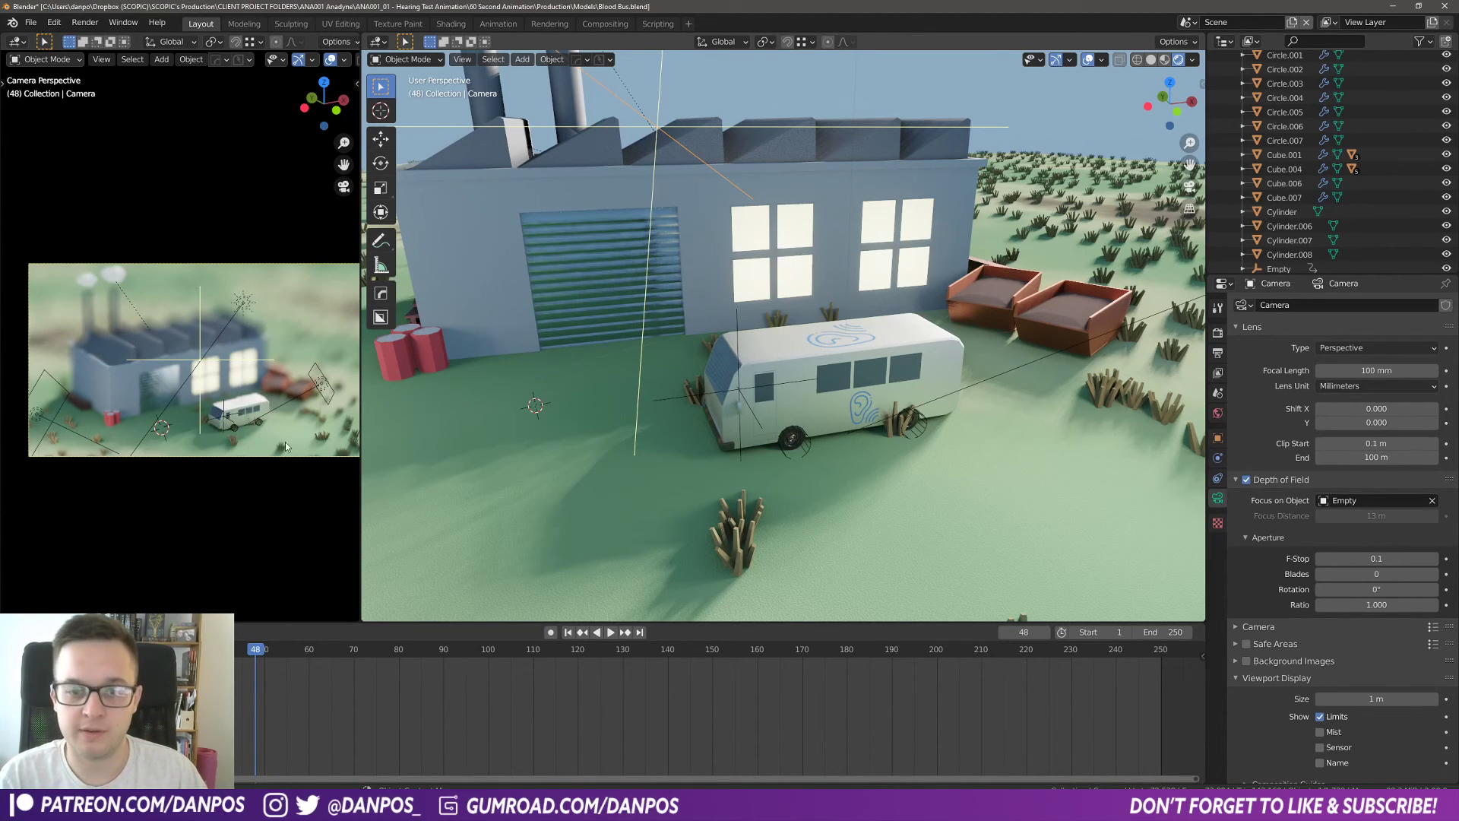
{"action": "scroll", "coordinate": [285, 441], "scroll_direction": "up", "scroll_amount": 3}
{"action": "scroll", "coordinate": [302, 473], "scroll_direction": "down", "scroll_amount": 4}
{"action": "scroll", "coordinate": [278, 432], "scroll_direction": "up", "scroll_amount": 1}
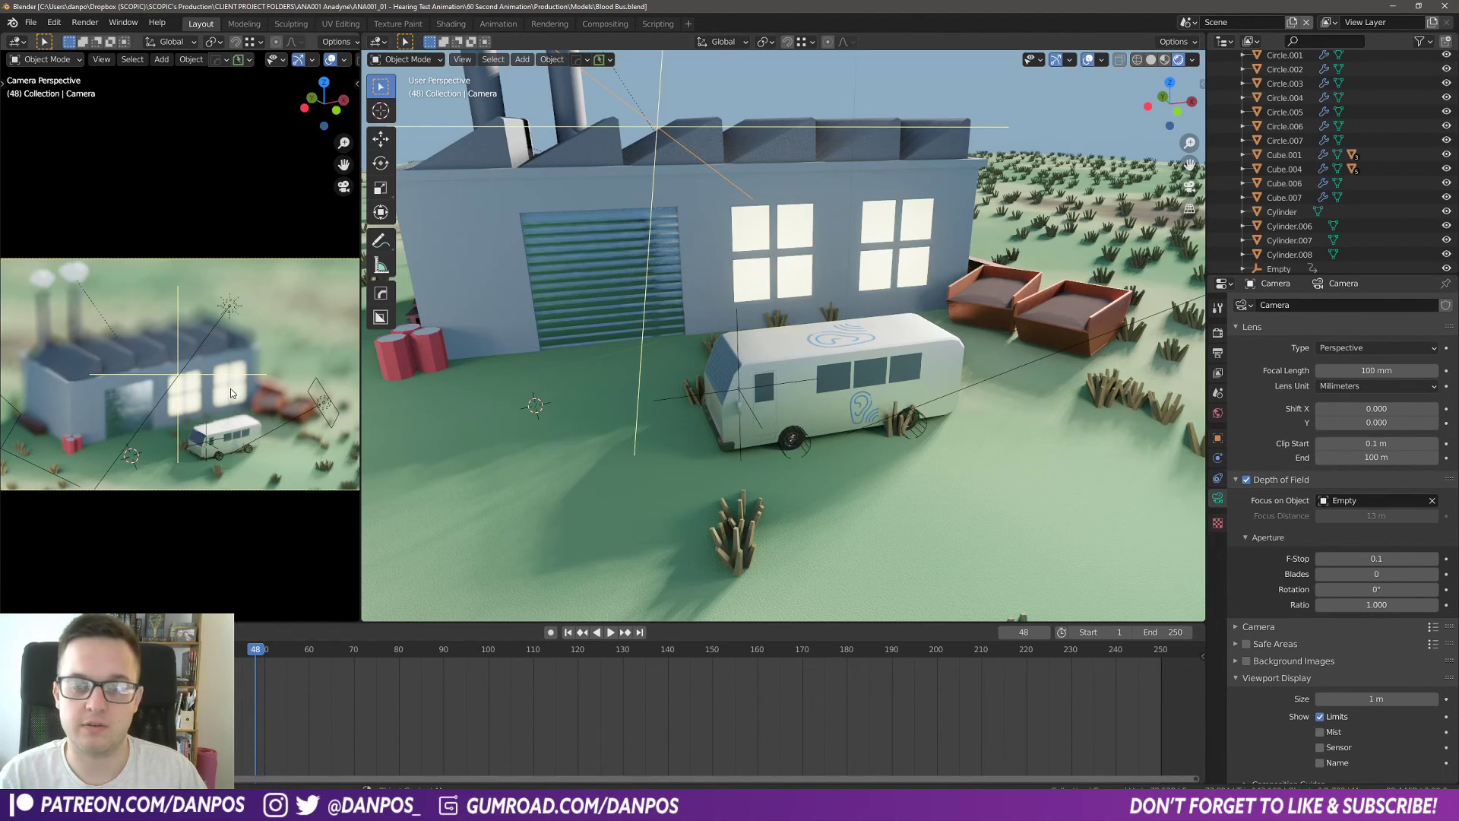
{"action": "scroll", "coordinate": [230, 389], "scroll_direction": "down", "scroll_amount": 1}
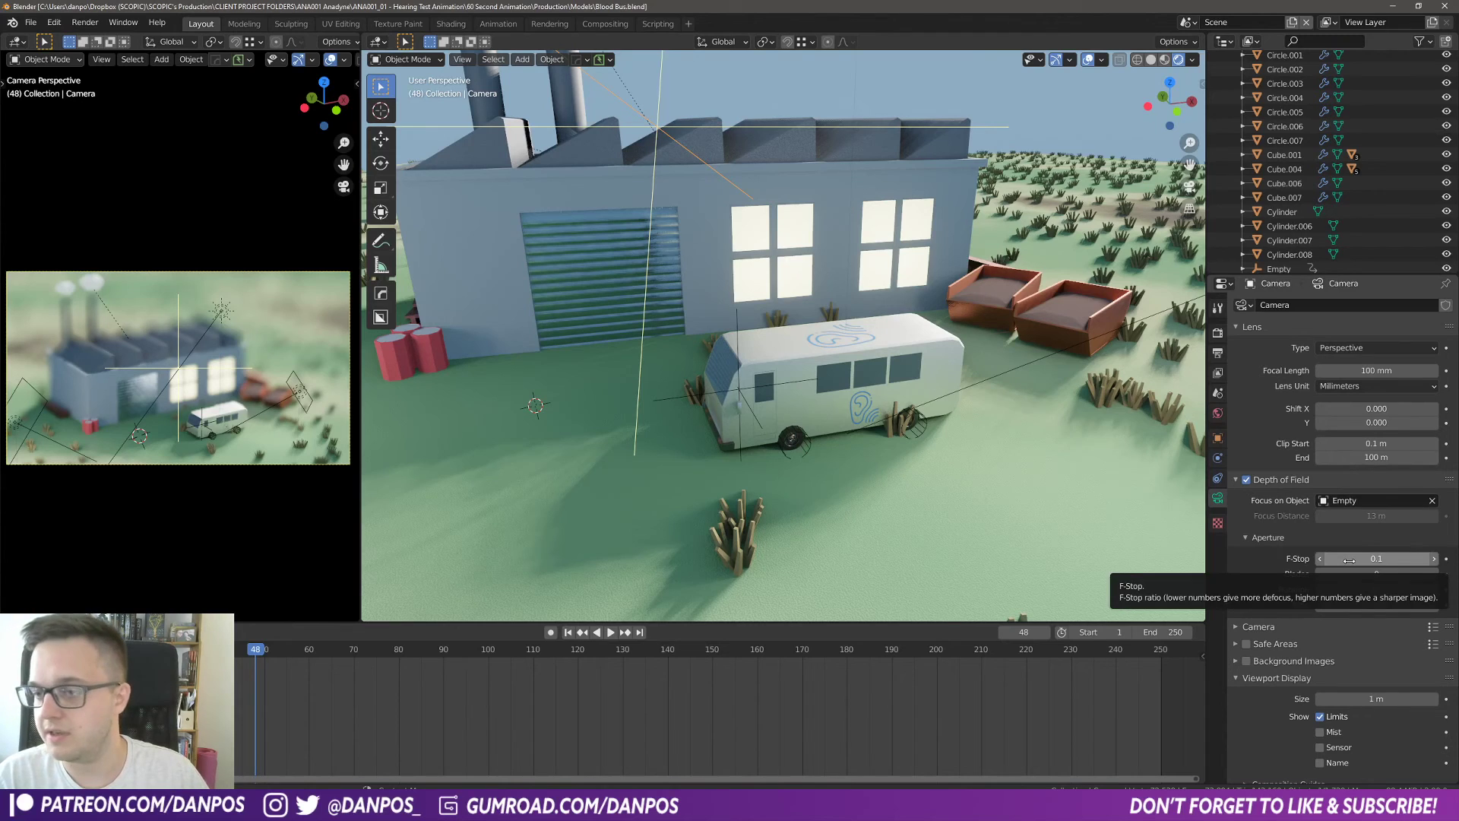
{"action": "mouse_move", "coordinate": [1348, 561]}
{"action": "left_mouse_down"}
{"action": "mouse_move", "coordinate": [1451, 560]}
{"action": "mouse_move", "coordinate": [1345, 561]}
{"action": "left_mouse_up"}
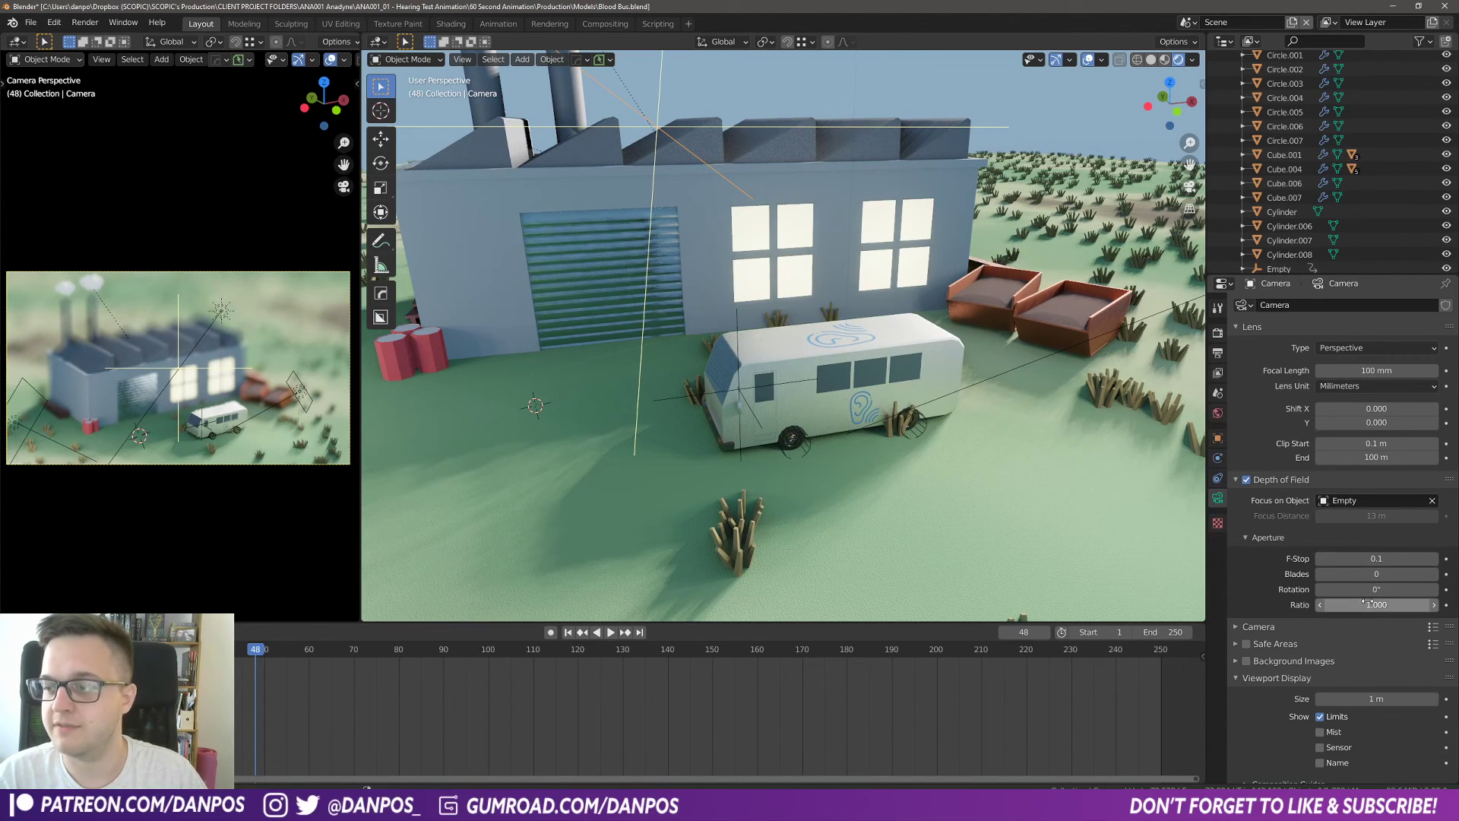
{"action": "mouse_move", "coordinate": [1356, 556]}
{"action": "left_mouse_down"}
{"action": "mouse_move", "coordinate": [1388, 558]}
{"action": "mouse_move", "coordinate": [1367, 556]}
{"action": "left_mouse_up"}
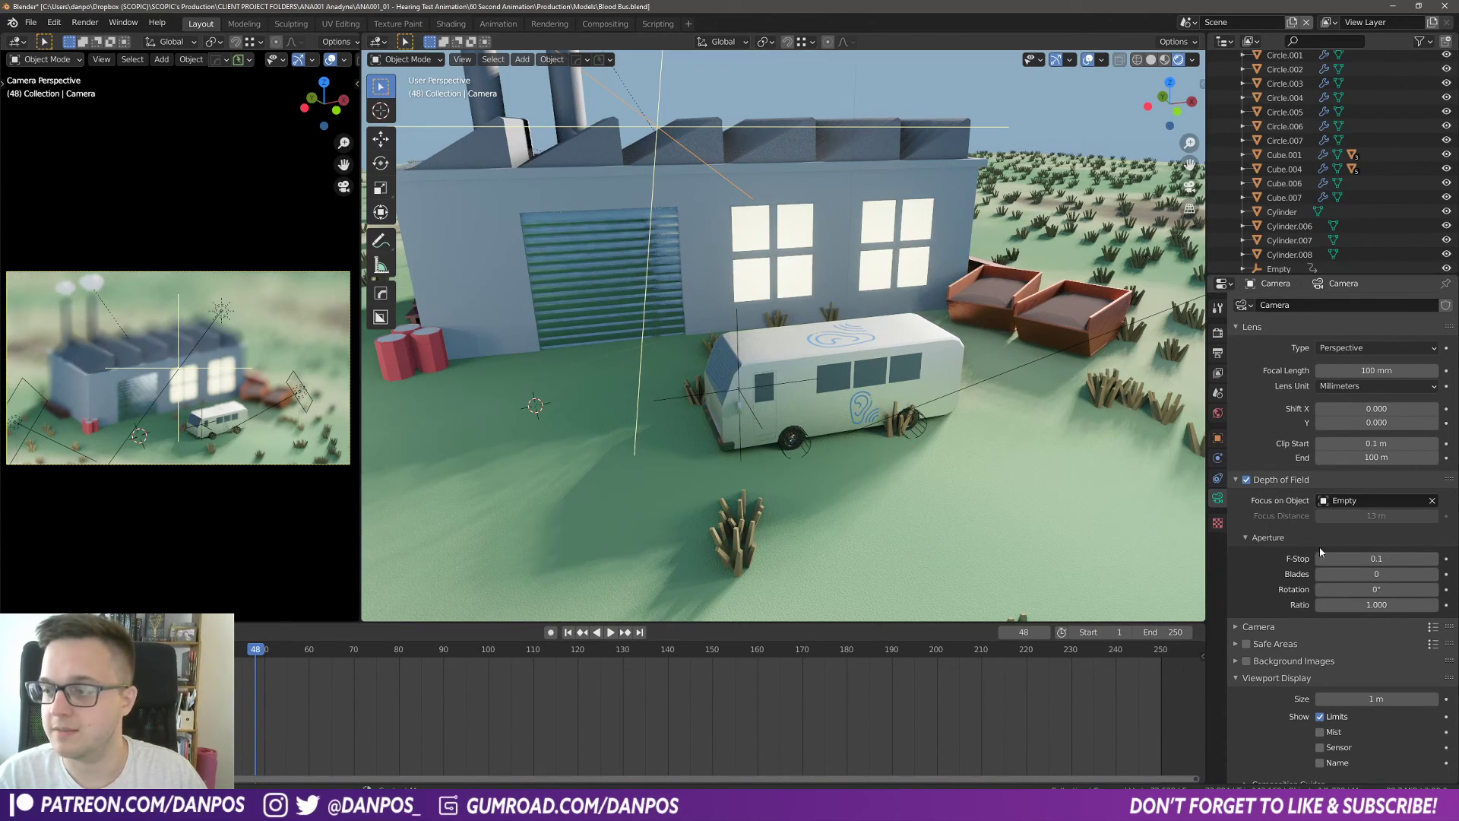
Step: Raise the camera's F-Stop to 0.6
{"action": "left_click_drag", "start_coordinate": [1384, 559], "coordinate": [1395, 558]}
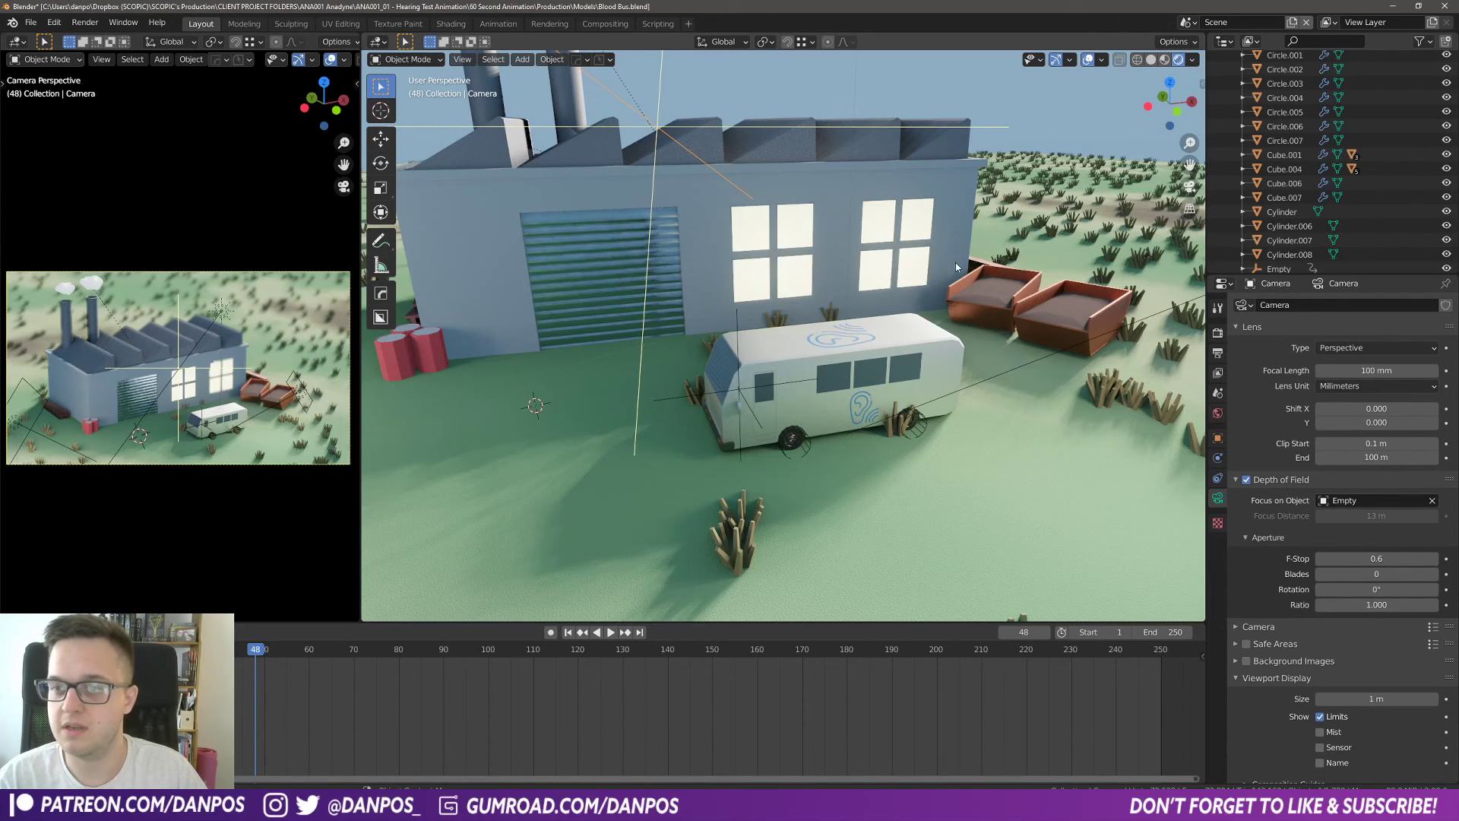
{"action": "scroll", "coordinate": [955, 267], "scroll_direction": "down", "scroll_amount": 14}
{"action": "middle_click_drag", "start_coordinate": [846, 278], "coordinate": [833, 360]}
{"action": "scroll", "coordinate": [834, 362], "scroll_direction": "up", "scroll_amount": 10}
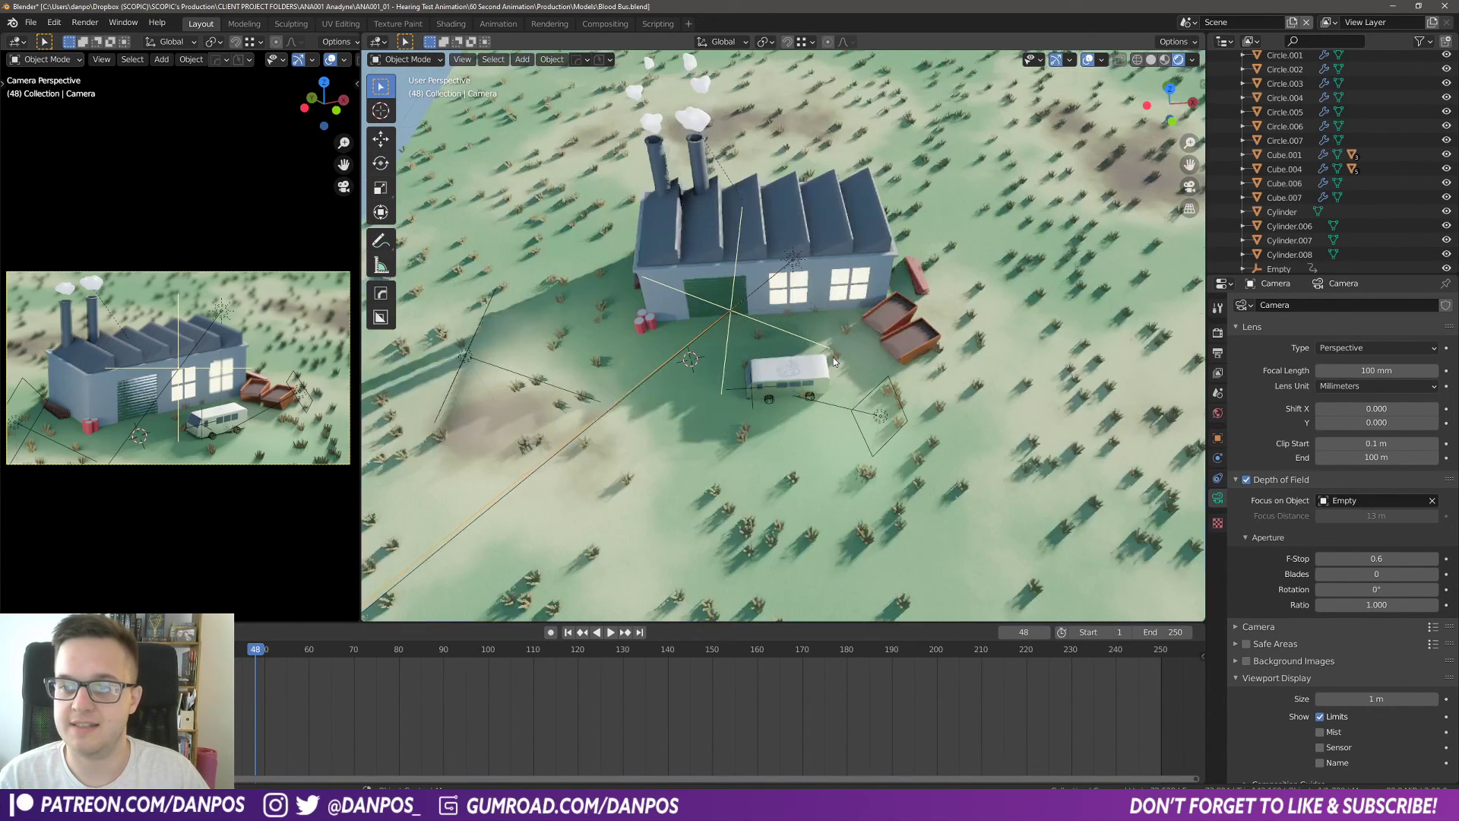
Step: Select the bus, display its transform dimensions and examine its scale relative to the factory scene
{"action": "left_click", "coordinate": [809, 376]}
{"action": "key", "text": "n"}
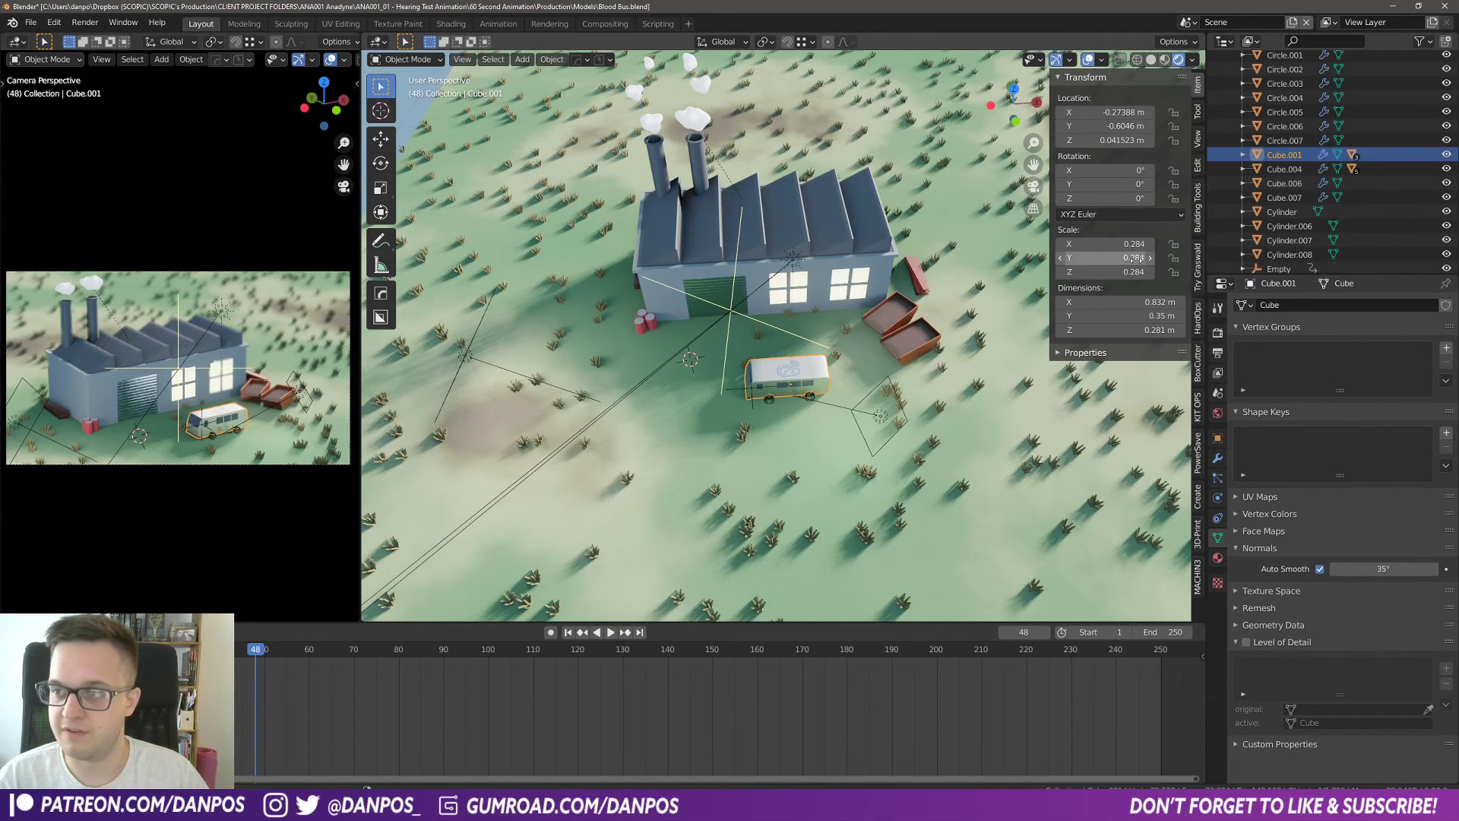
{"action": "scroll", "coordinate": [767, 456], "scroll_direction": "up", "scroll_amount": 4}
{"action": "middle_click_drag", "start_coordinate": [761, 458], "coordinate": [766, 410]}
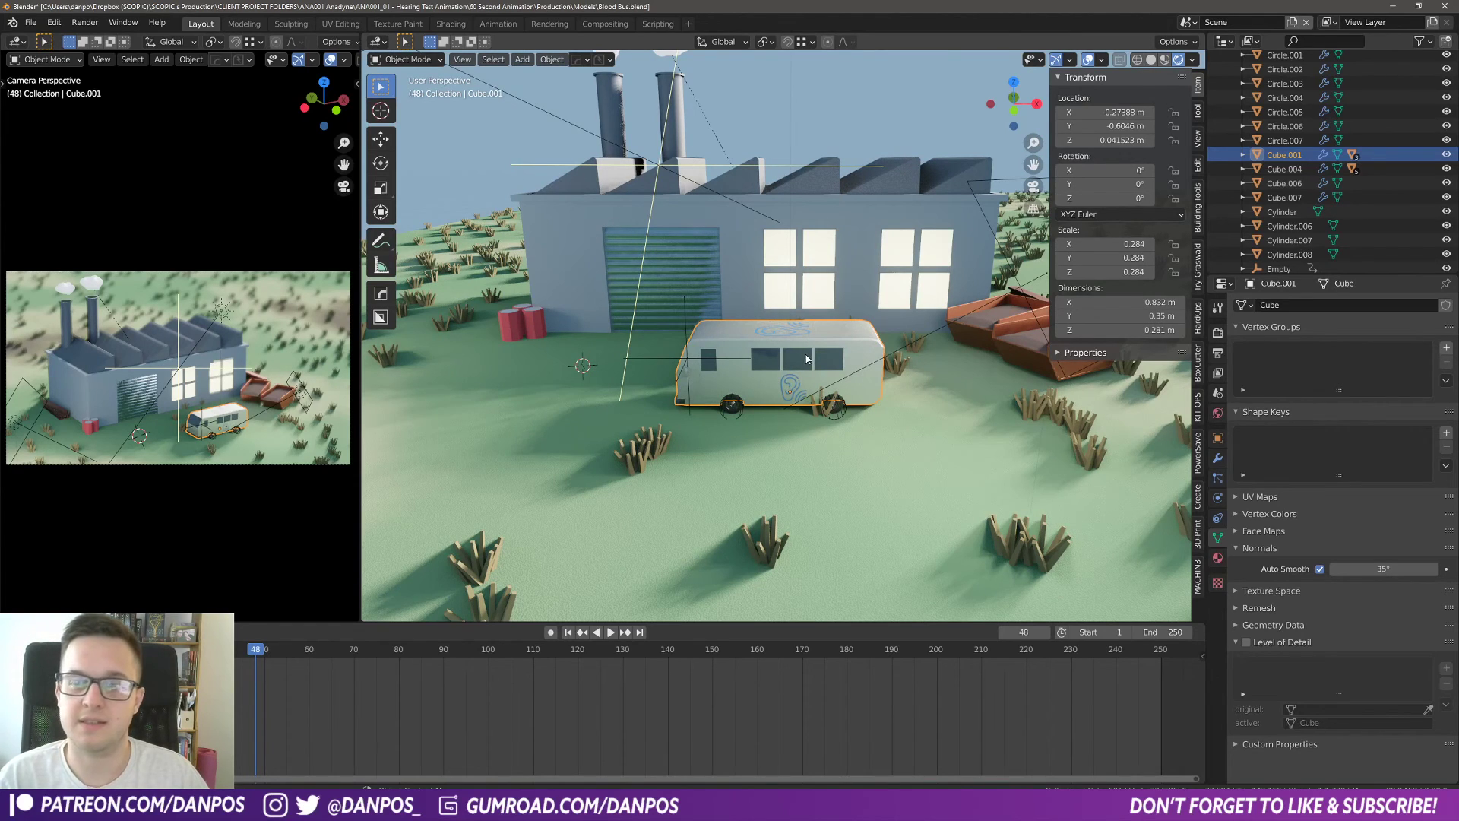
{"action": "scroll", "coordinate": [887, 312], "scroll_direction": "down", "scroll_amount": 8}
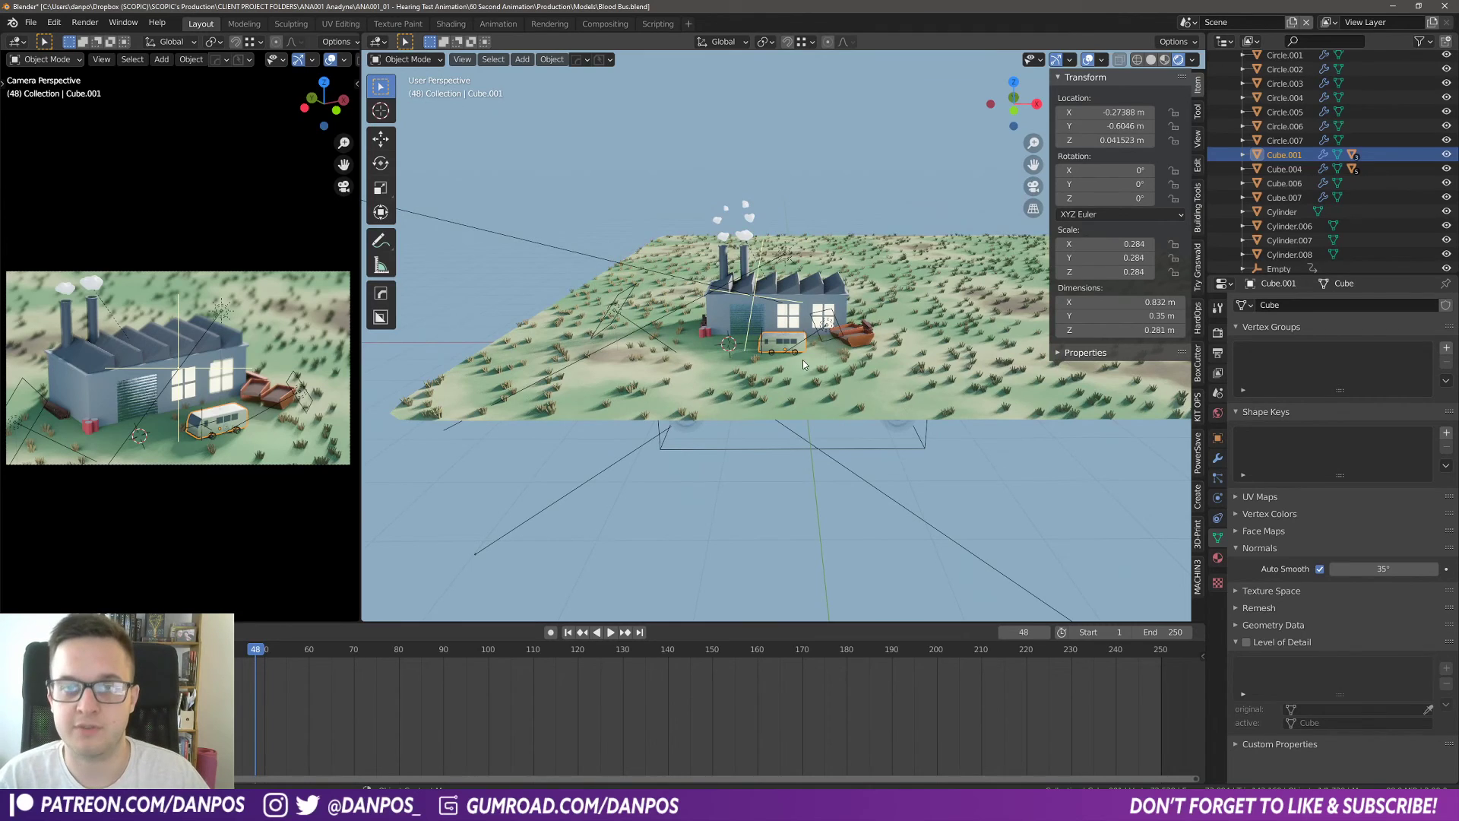
{"action": "middle_click_drag", "start_coordinate": [747, 340], "coordinate": [768, 403]}
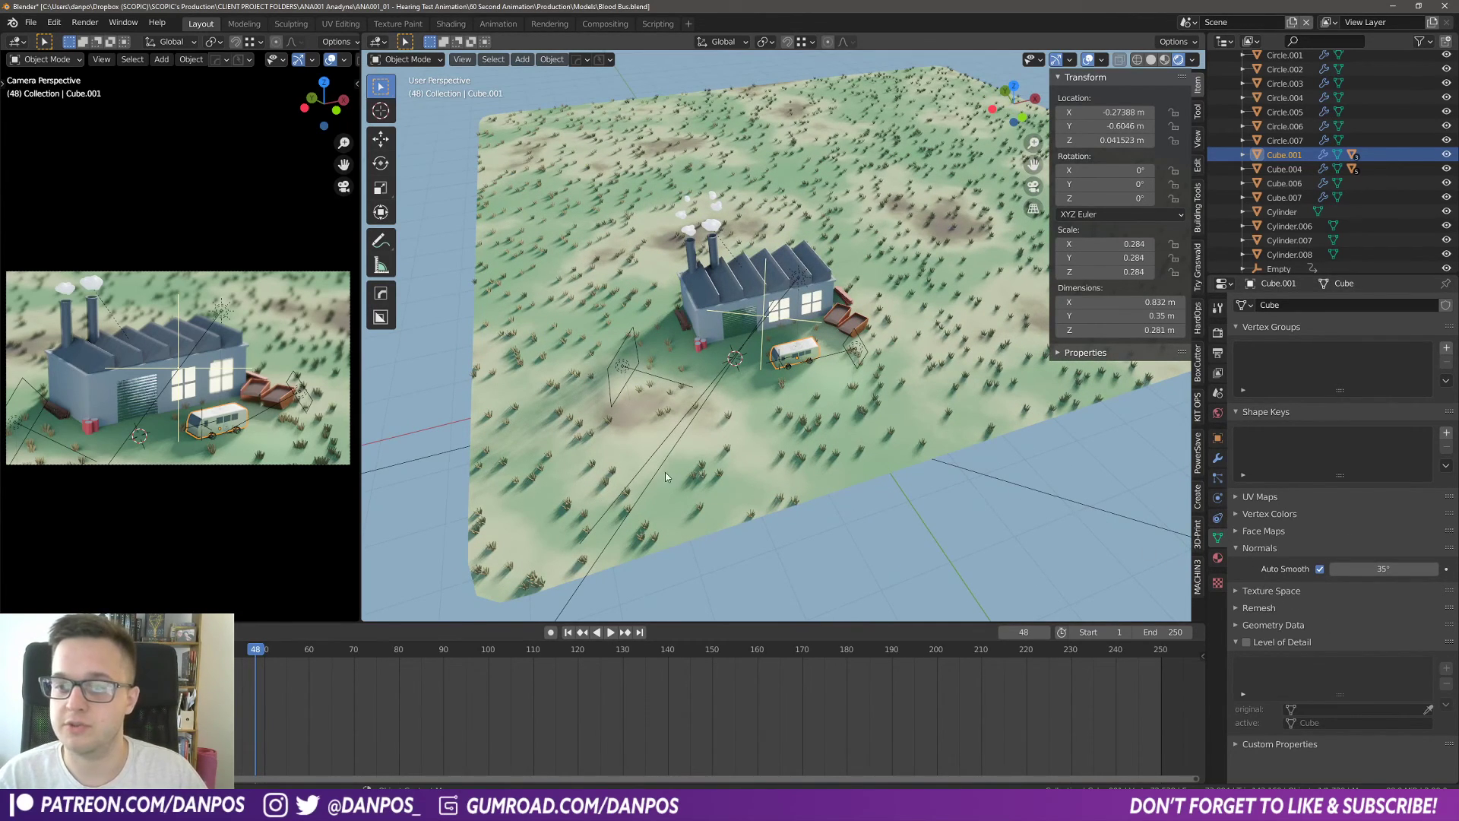
Step: Select the camera in the scene to bring its depth of field settings back up
{"action": "scroll", "coordinate": [667, 477], "scroll_direction": "down", "scroll_amount": 4}
{"action": "left_click", "coordinate": [650, 538]}
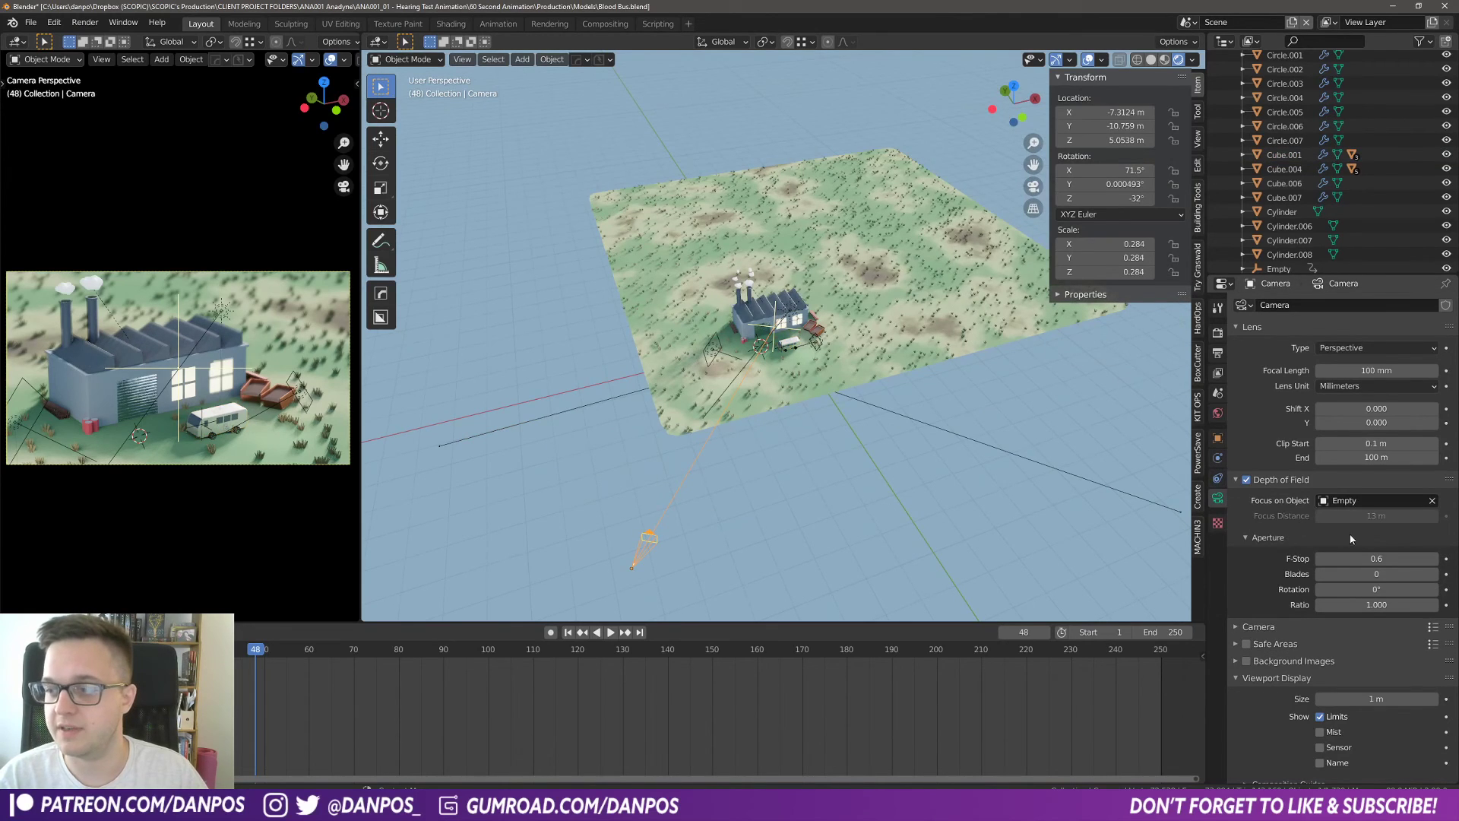
{"action": "scroll", "coordinate": [809, 411], "scroll_direction": "up", "scroll_amount": 4}
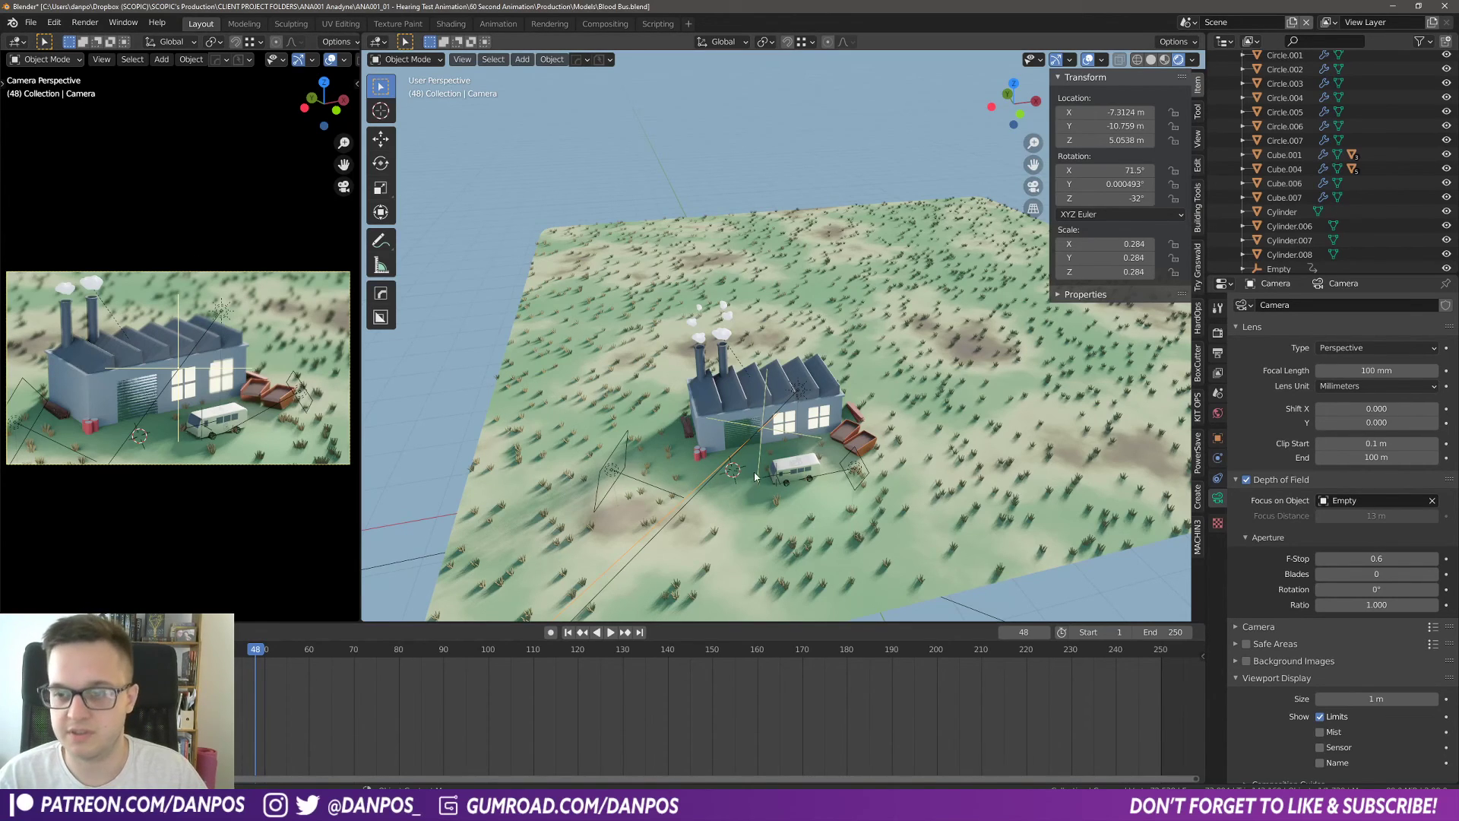
Step: Save the factory scene and start a new General file
{"action": "key", "text": "ctrl+s"}
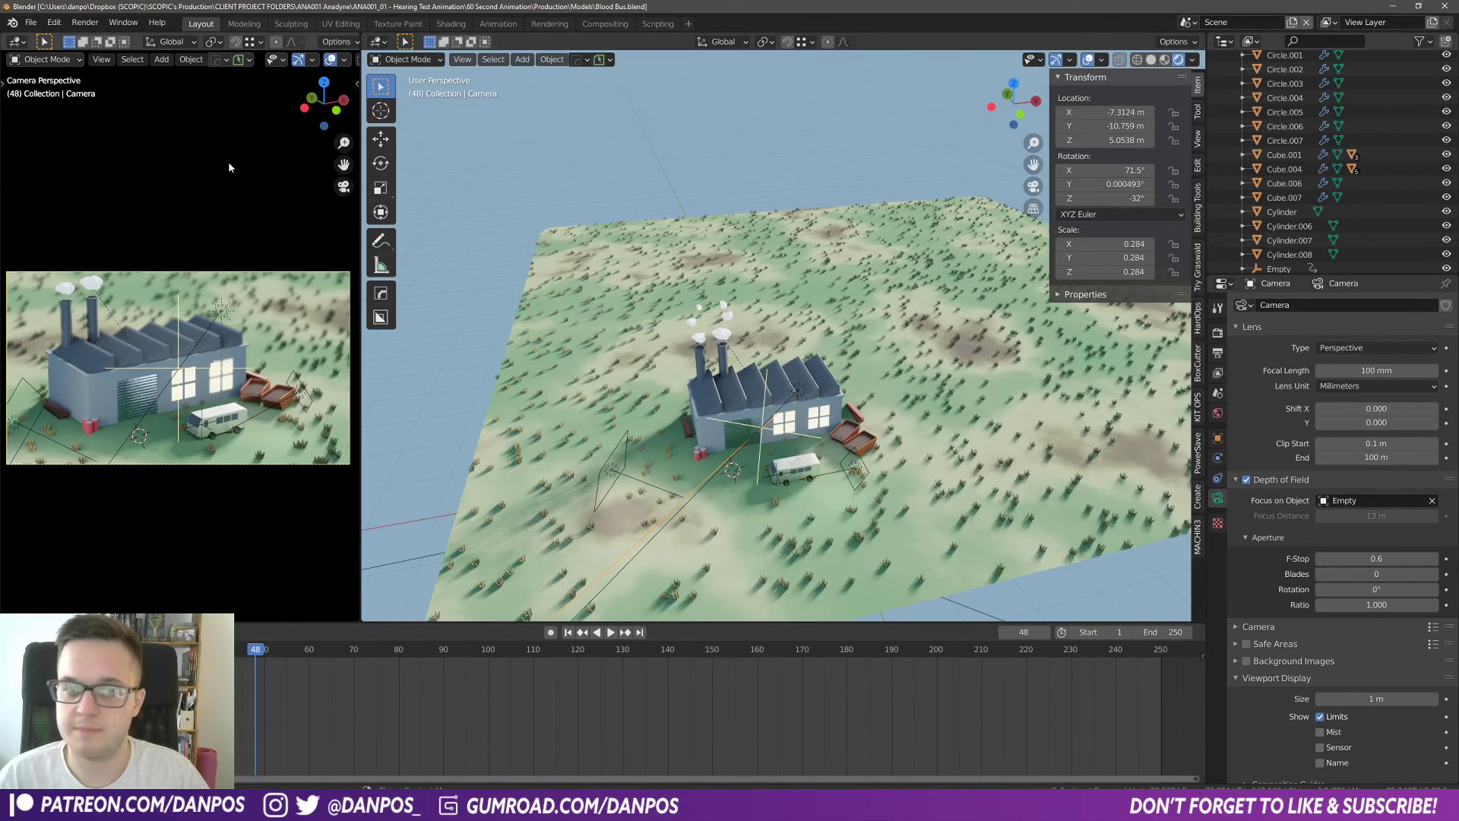
{"action": "left_click", "coordinate": [31, 23]}
{"action": "mouse_move", "coordinate": [72, 40]}
{"action": "left_click", "coordinate": [190, 39]}
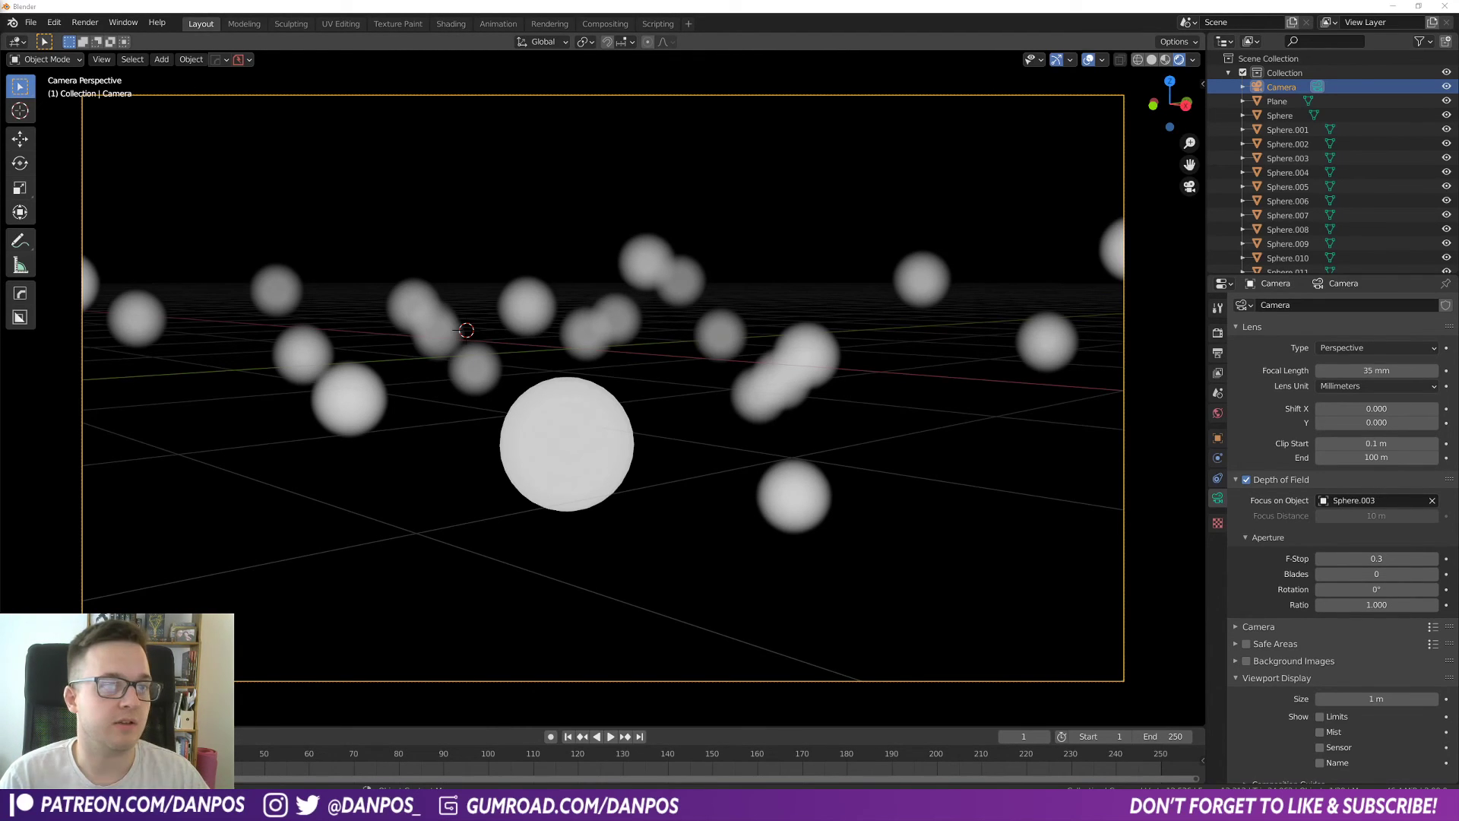
Step: Switch to the Chrome browser and search Google for "camera lans aperture"
{"action": "left_click_drag", "start_coordinate": [0, 92], "coordinate": [995, 1]}
{"action": "type", "text": "came"}
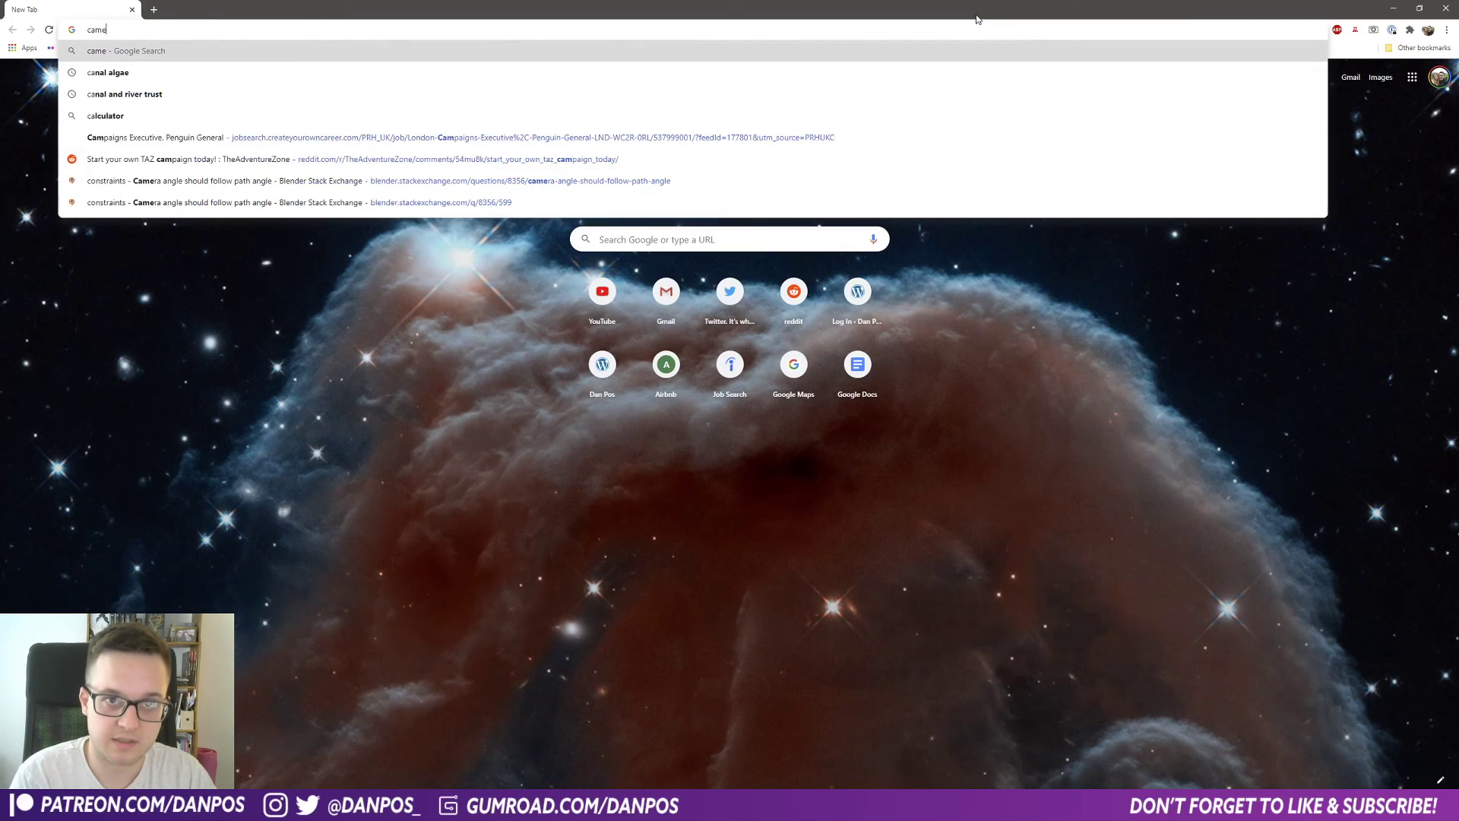
{"action": "type", "text": "ra lans aperture"}
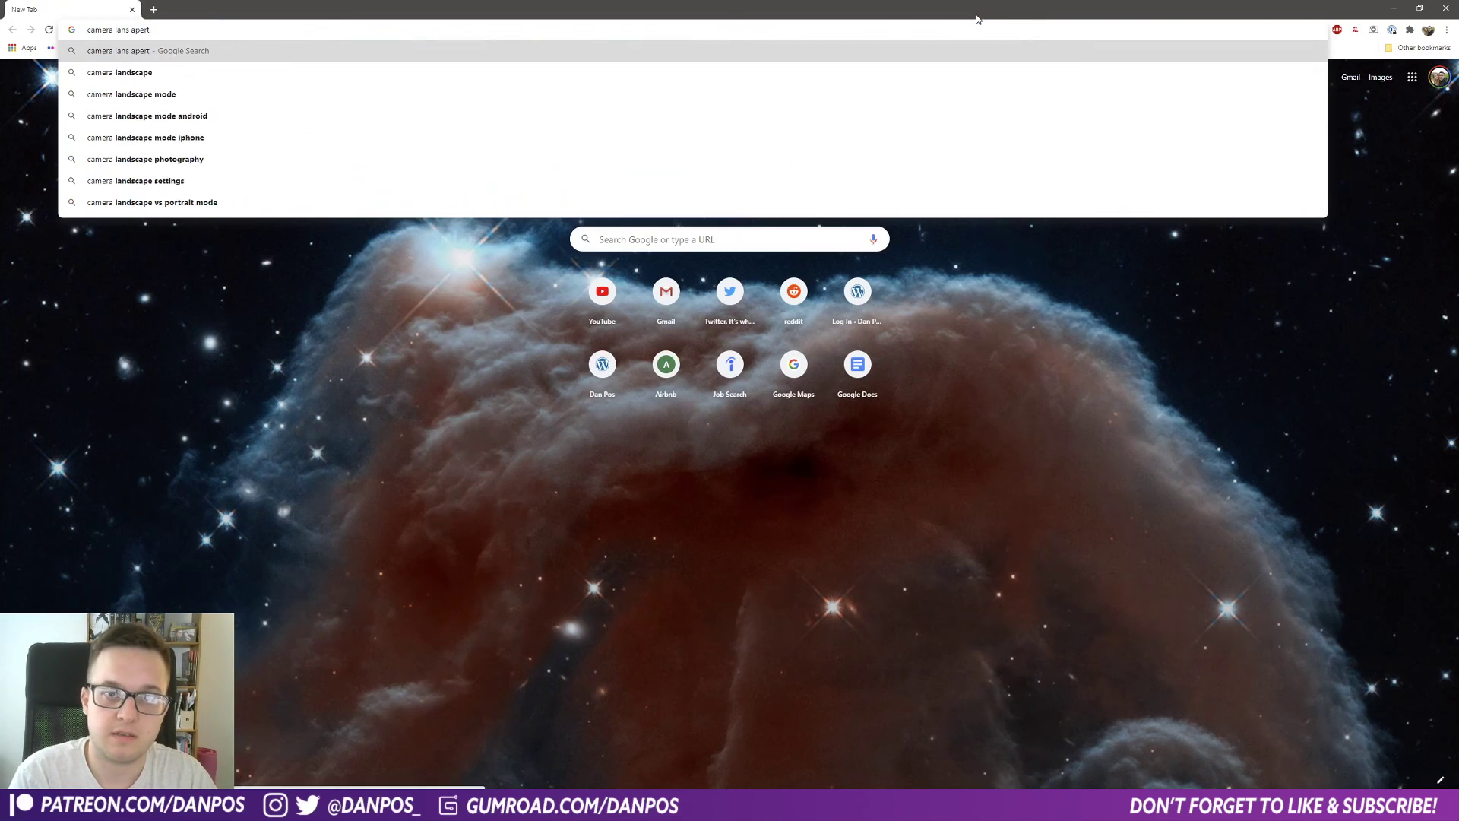
{"action": "key", "text": "Return"}
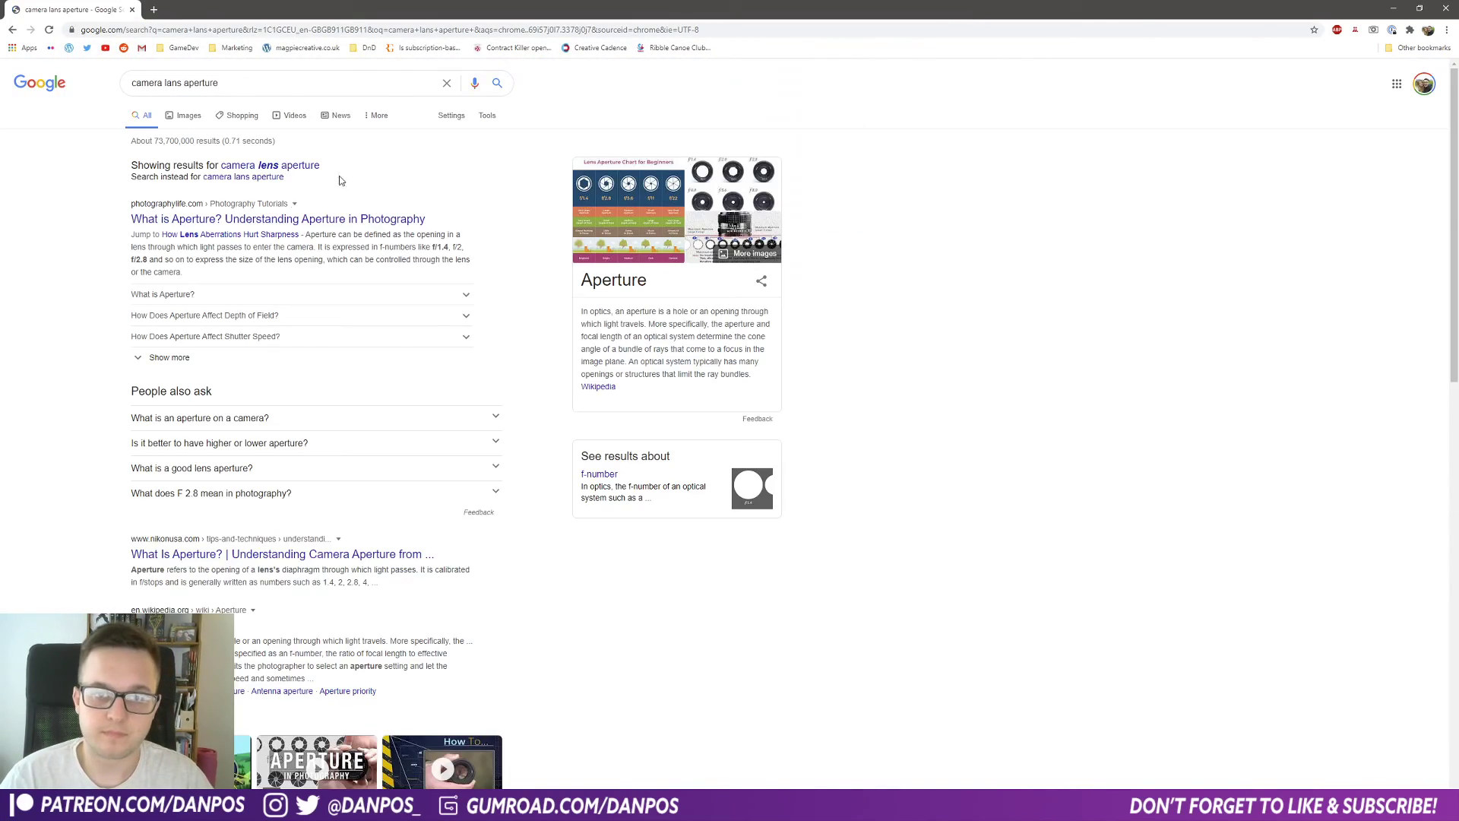
Step: Open the aperture image results, preview the set of black camera lens aperture icons, and return to Blender
{"action": "left_click", "coordinate": [626, 262]}
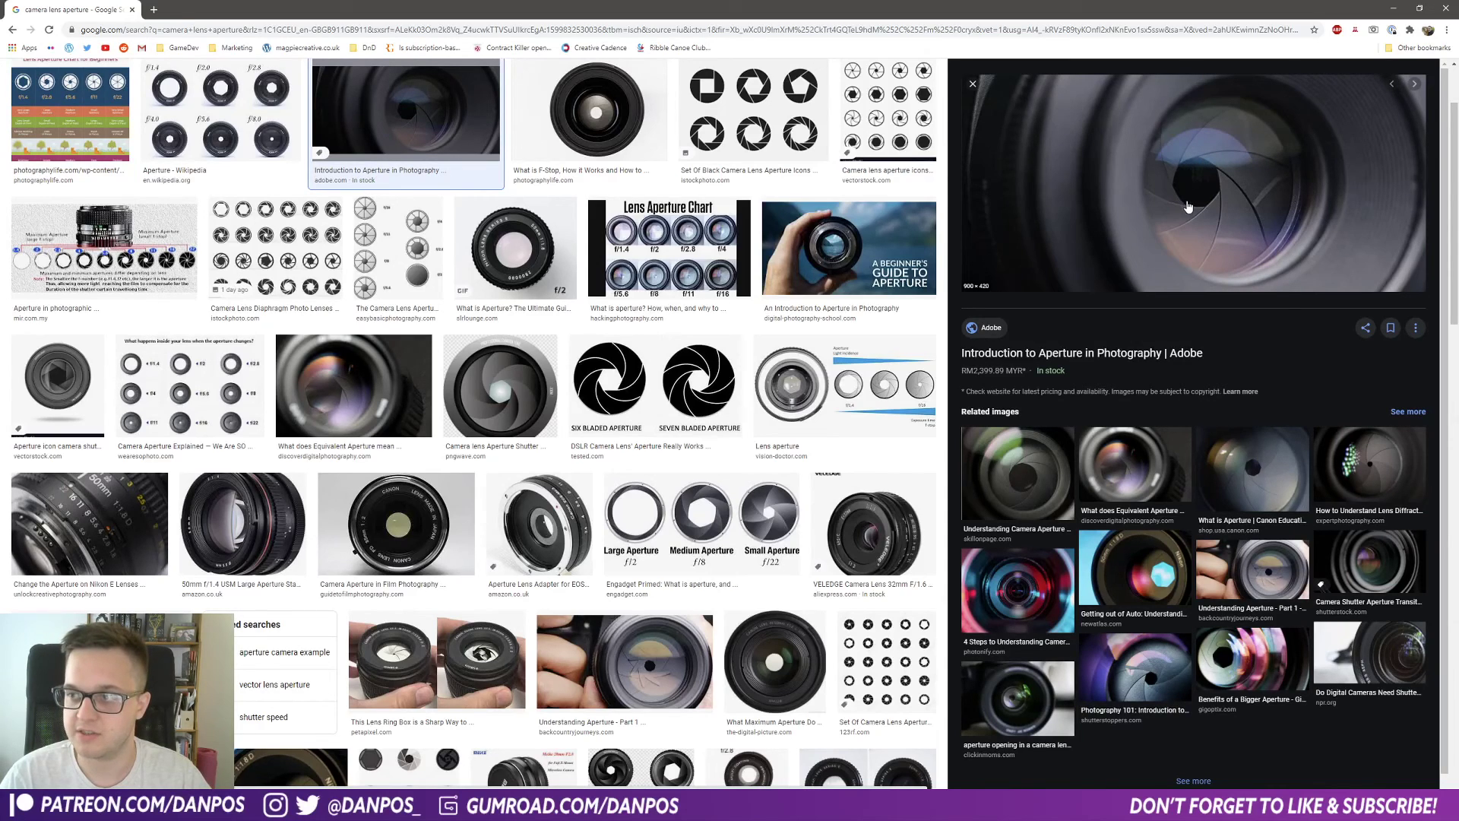
{"action": "left_click", "coordinate": [764, 129]}
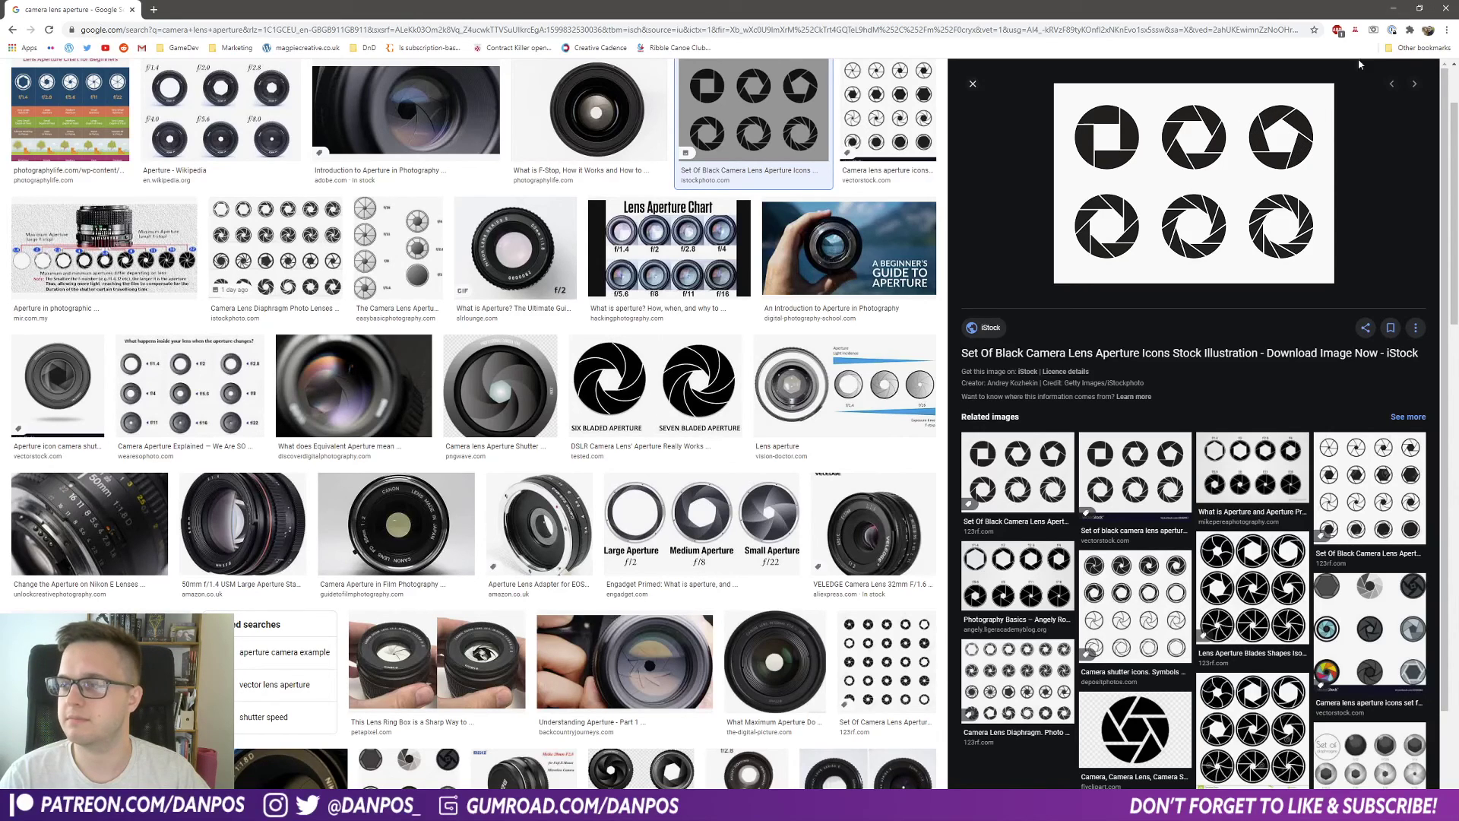
{"action": "left_click", "coordinate": [1392, 8]}
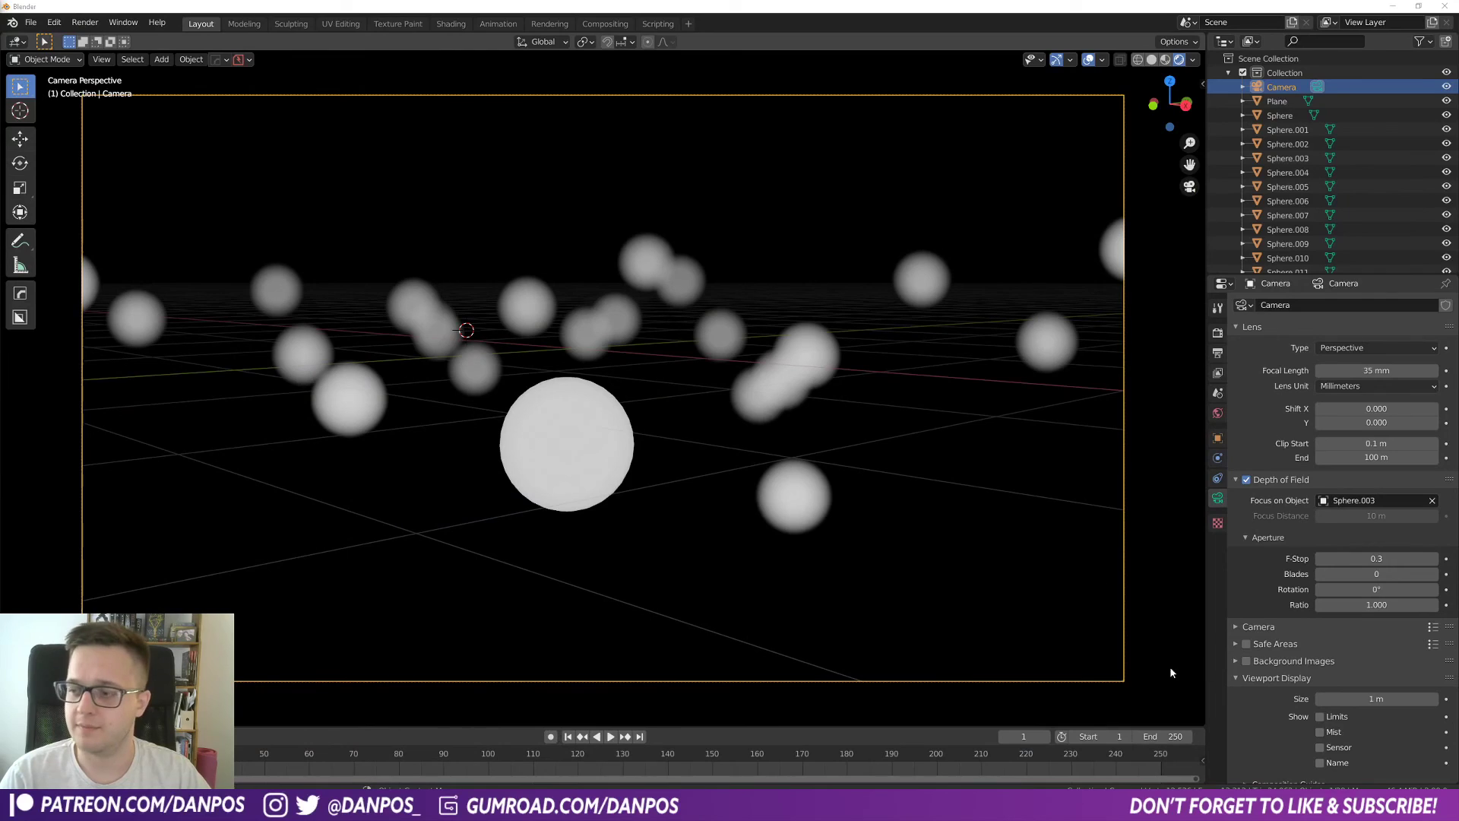
Step: Set the camera's aperture Blades to 0 and then to 3 to compare the blurred sphere shapes
{"action": "left_click", "coordinate": [1344, 572]}
{"action": "type", "text": "0"}
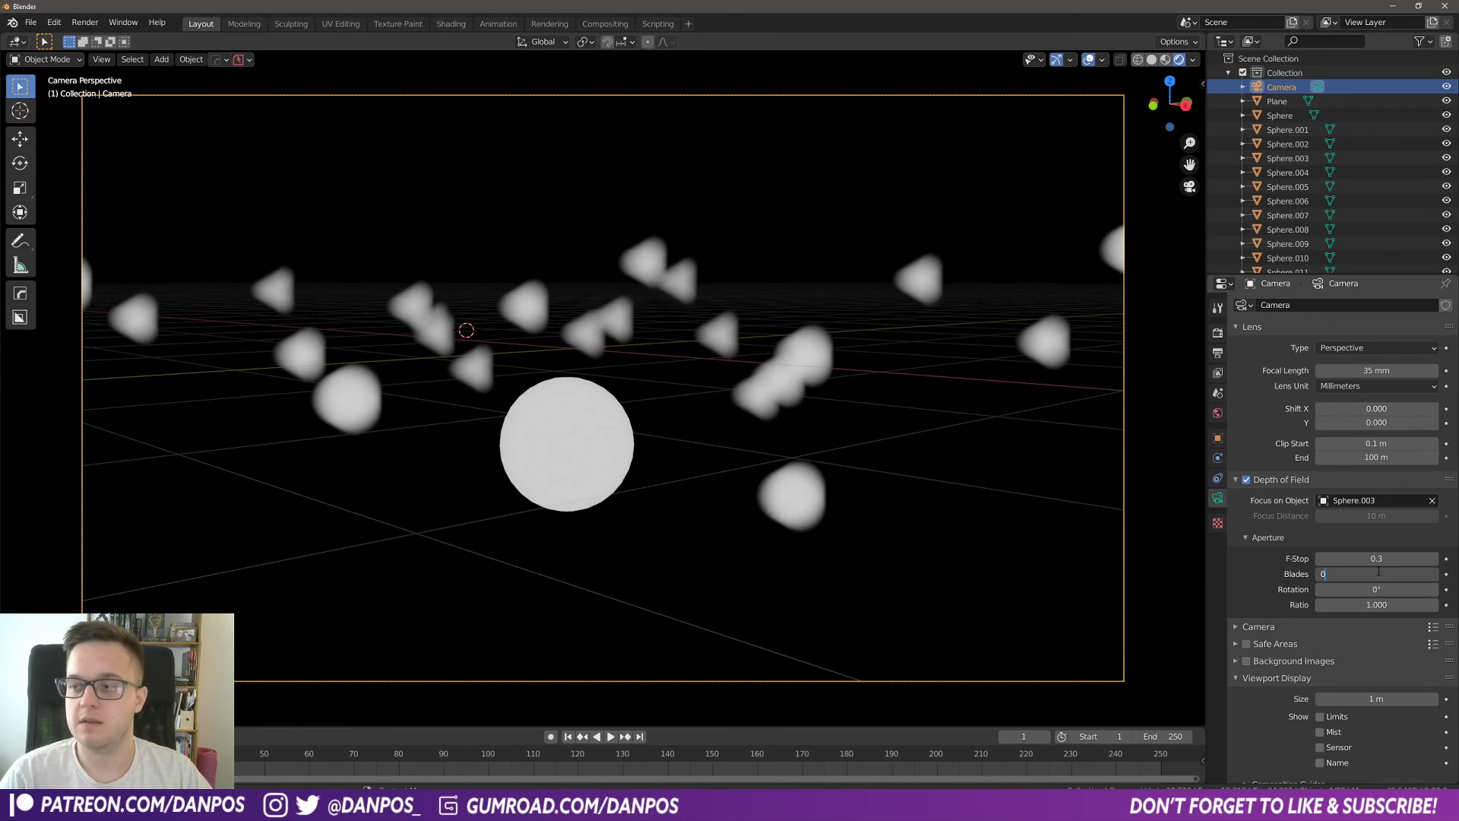
{"action": "key", "text": "Return"}
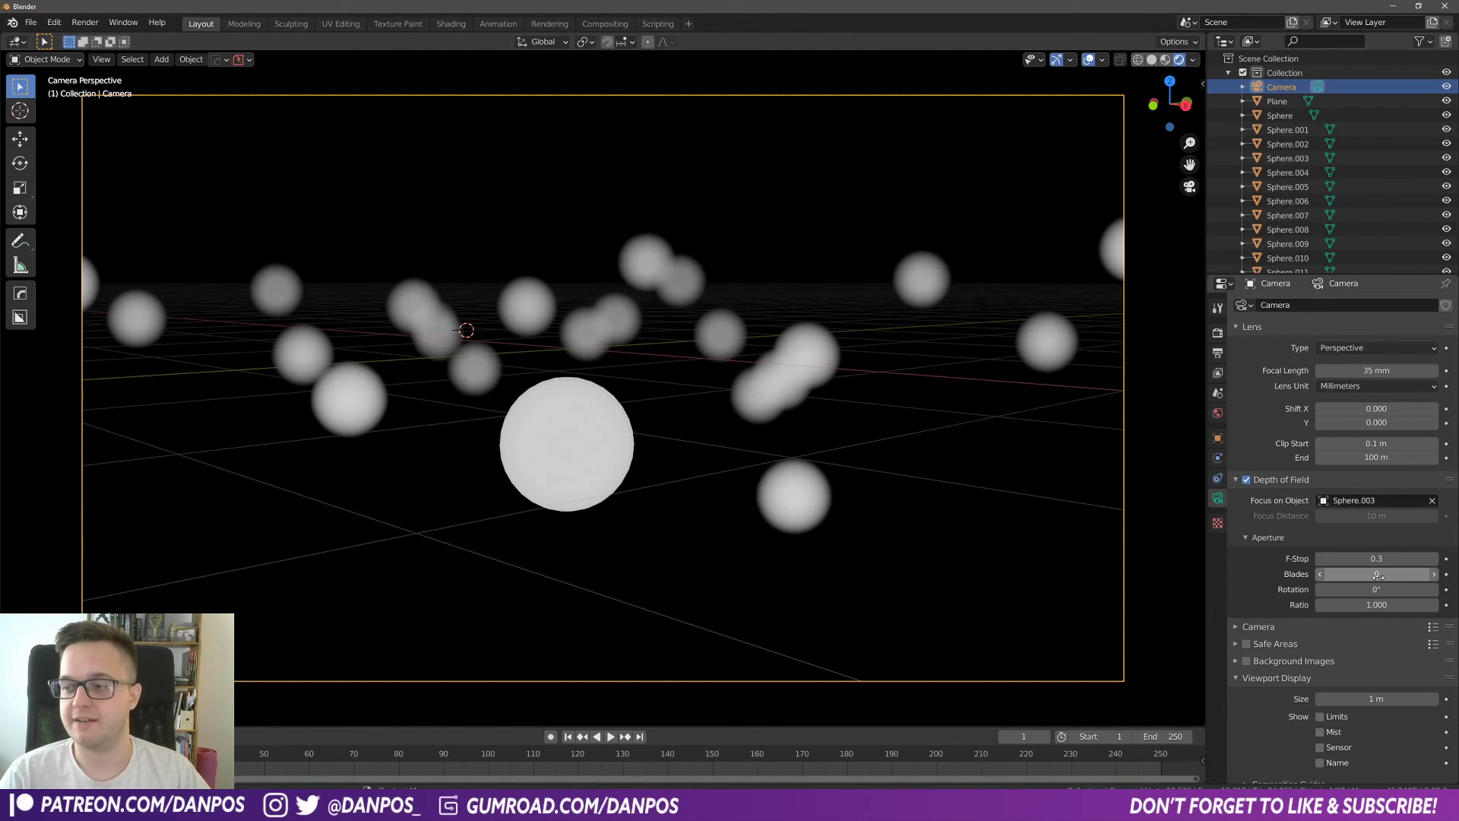
{"action": "left_click", "coordinate": [1379, 576]}
{"action": "type", "text": "3"}
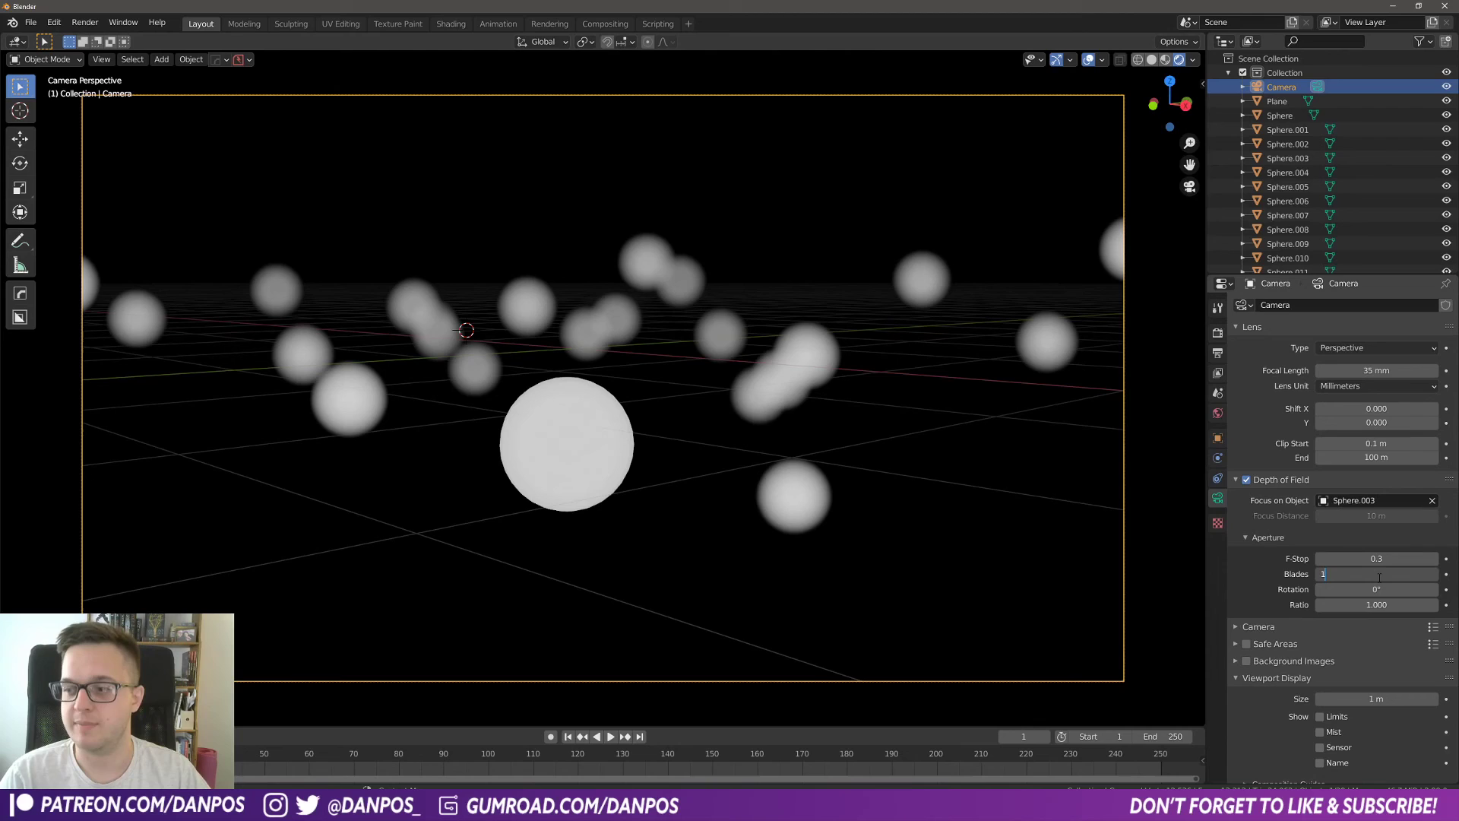
{"action": "key", "text": "Return"}
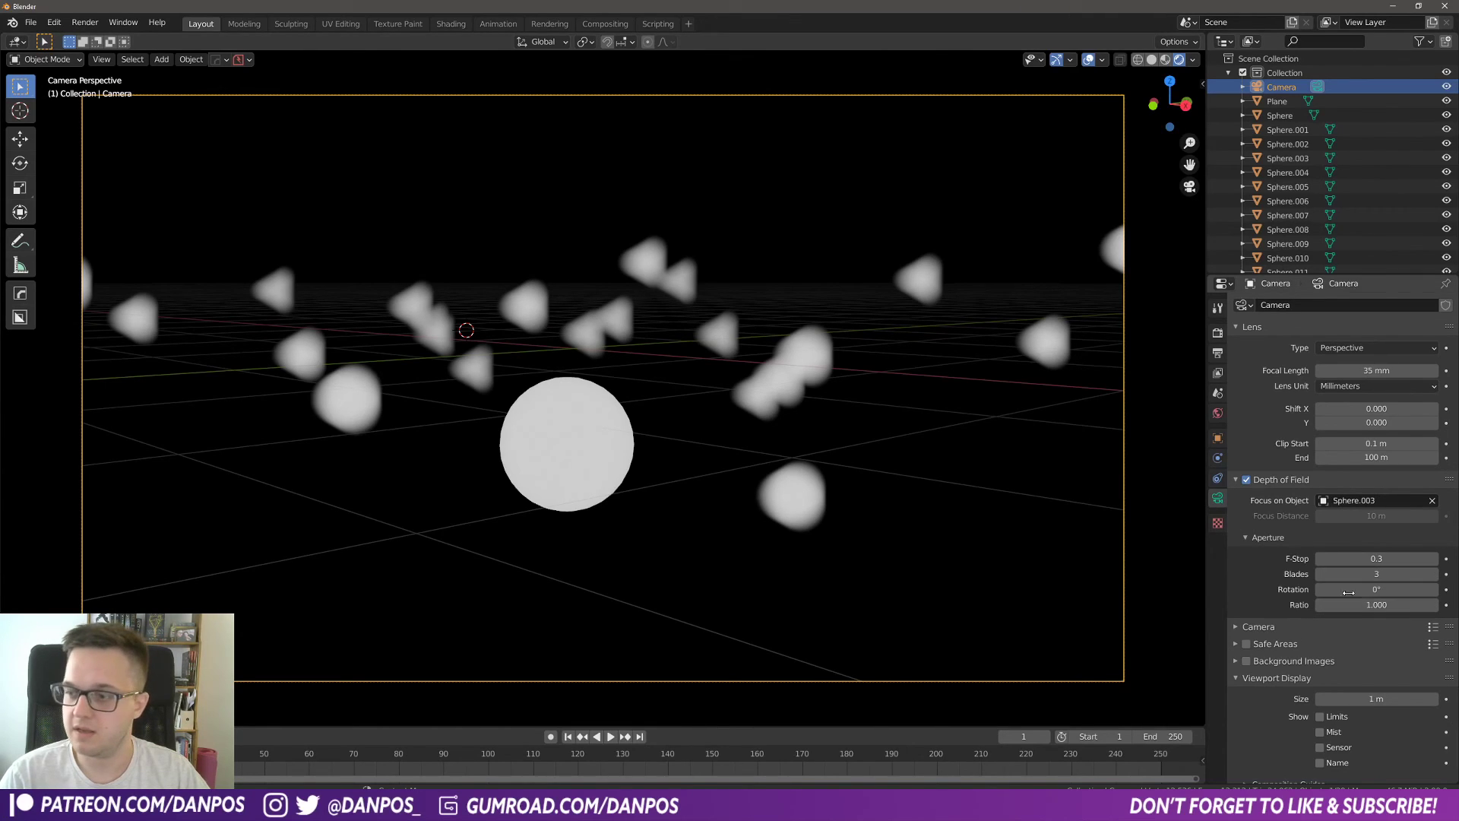
Step: Set the F-Stop to 0.4 and then 0.2, and glance back at the aperture icons in the browser
{"action": "left_click_drag", "start_coordinate": [1376, 558], "coordinate": [1360, 558]}
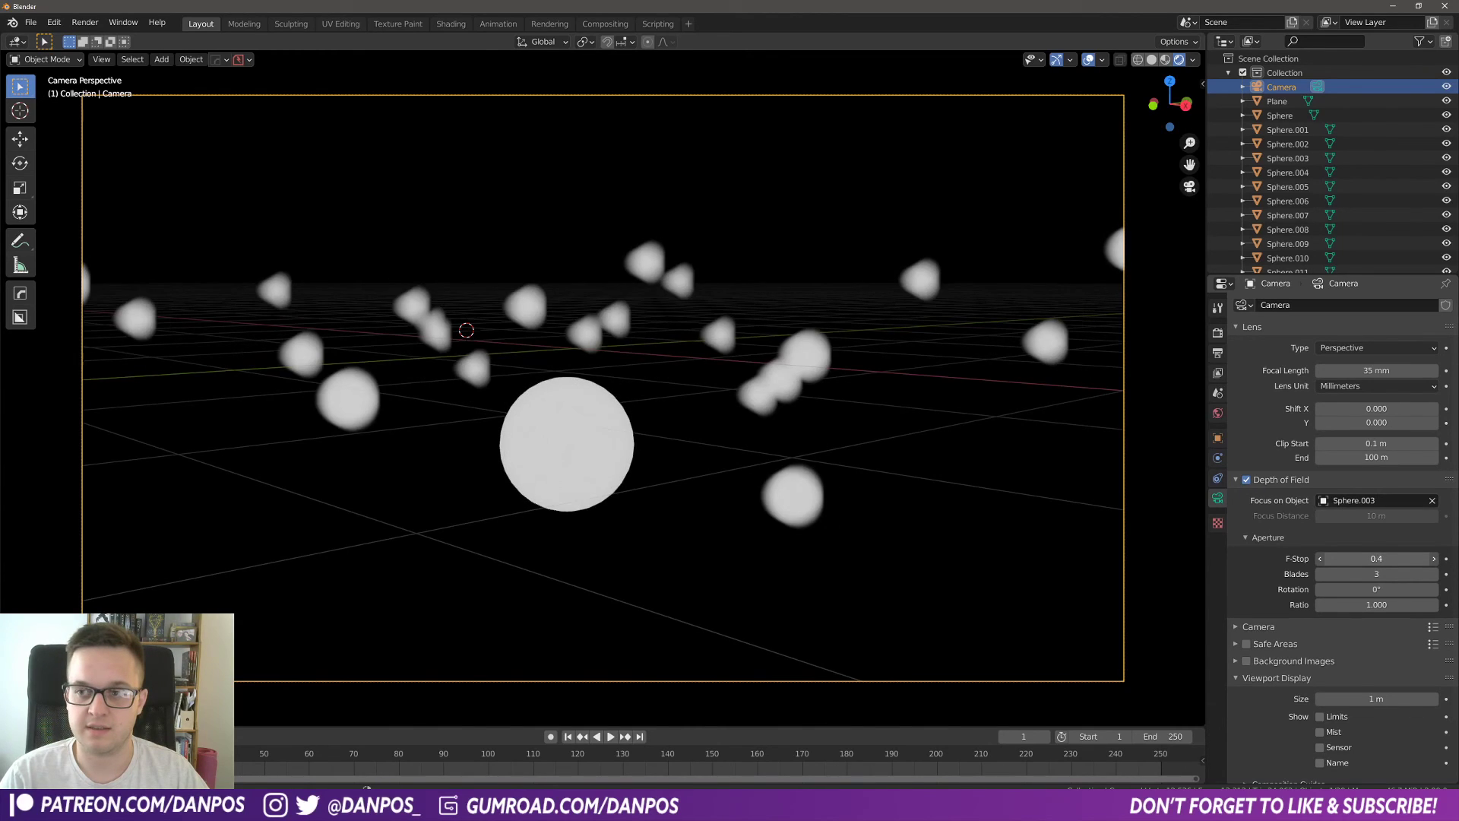
{"action": "left_click_drag", "start_coordinate": [1374, 559], "coordinate": [1384, 559]}
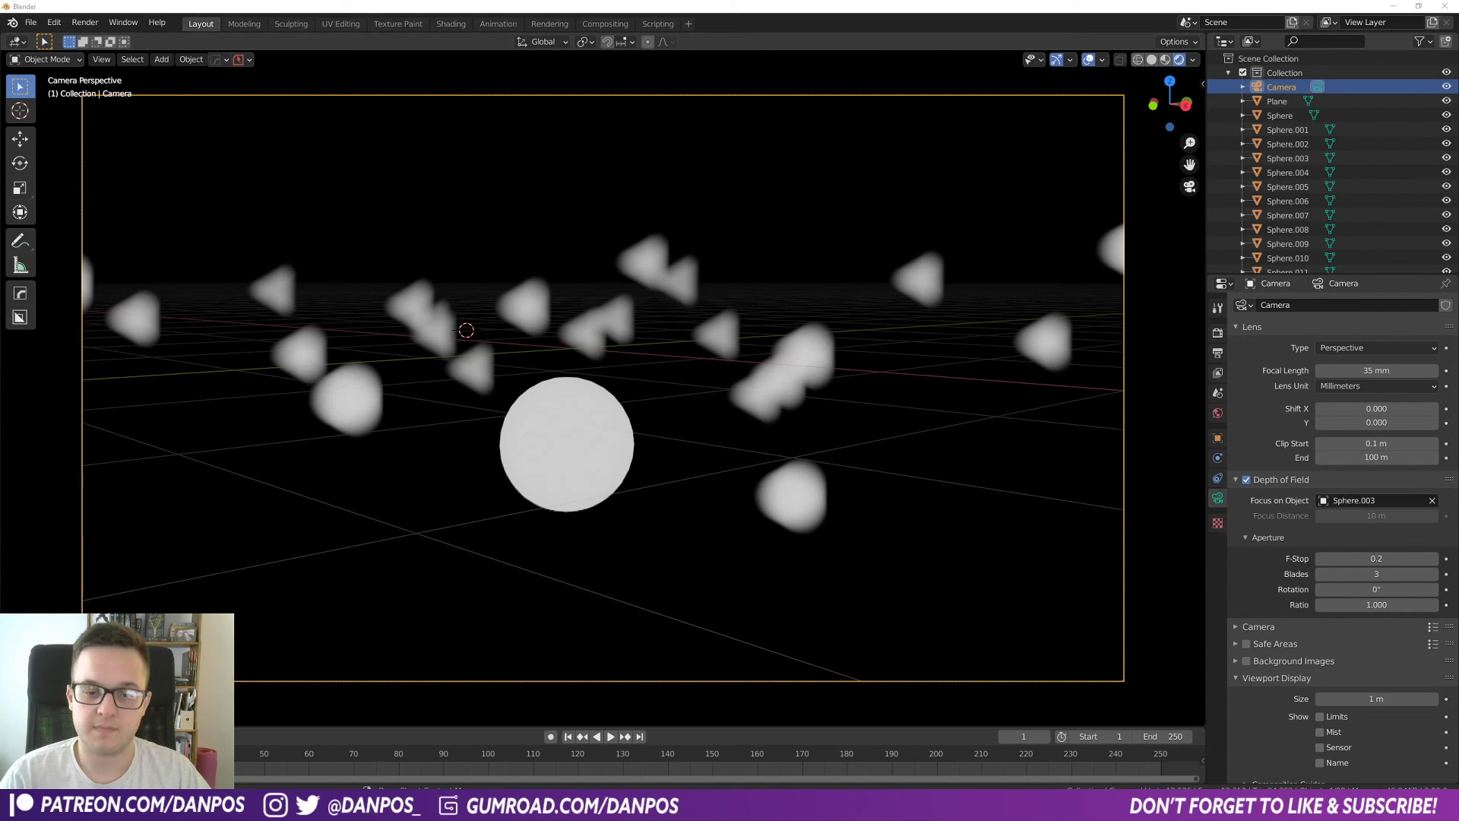
{"action": "left_click", "coordinate": [228, 805]}
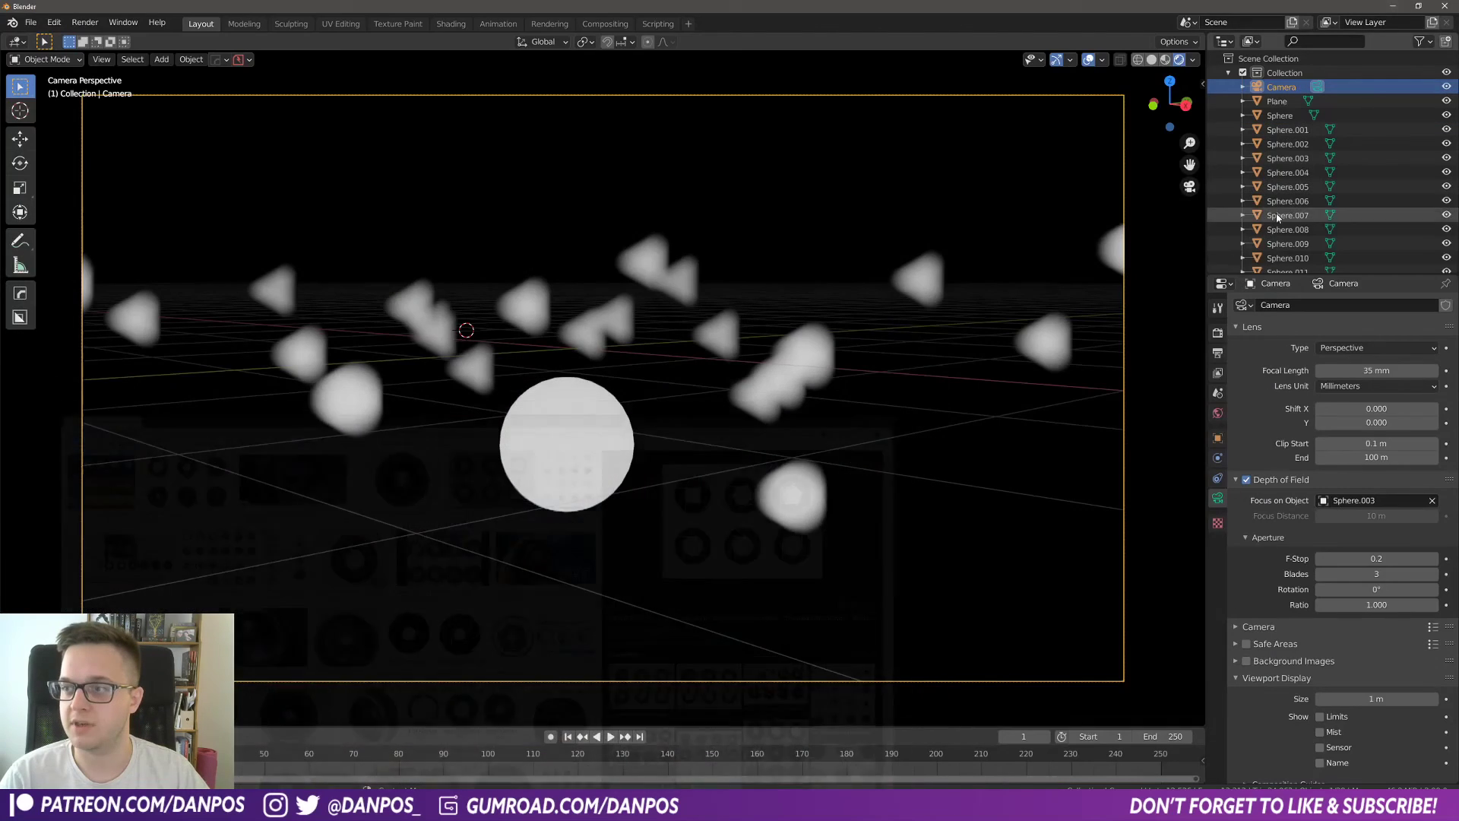
{"action": "left_click", "coordinate": [1393, 8]}
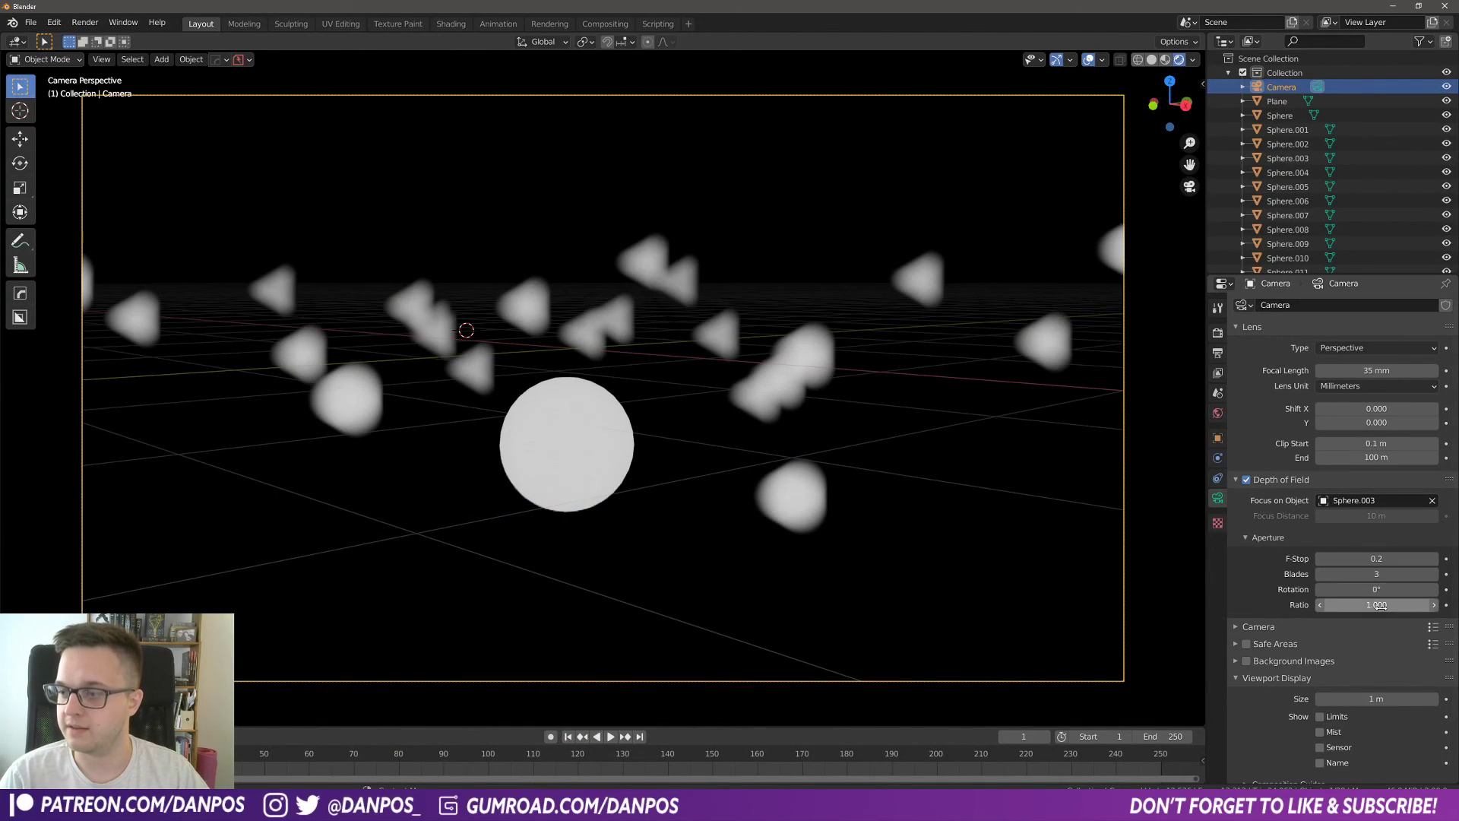
Step: Set the aperture Blades to 5, then 4, then 6 to compare the resulting bokeh shapes
{"action": "left_click", "coordinate": [1388, 571]}
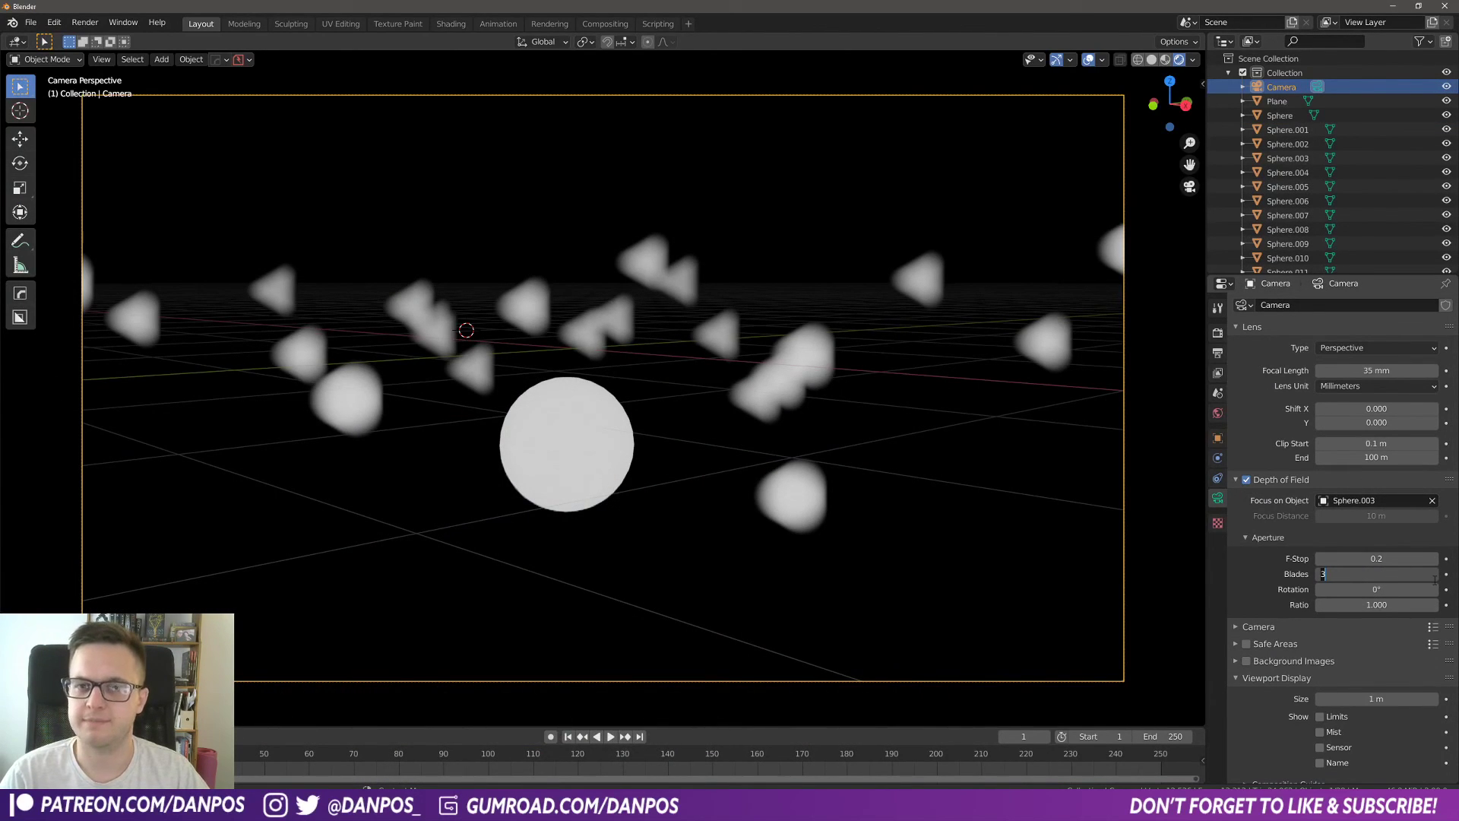
{"action": "type", "text": "5"}
{"action": "key", "text": "Return"}
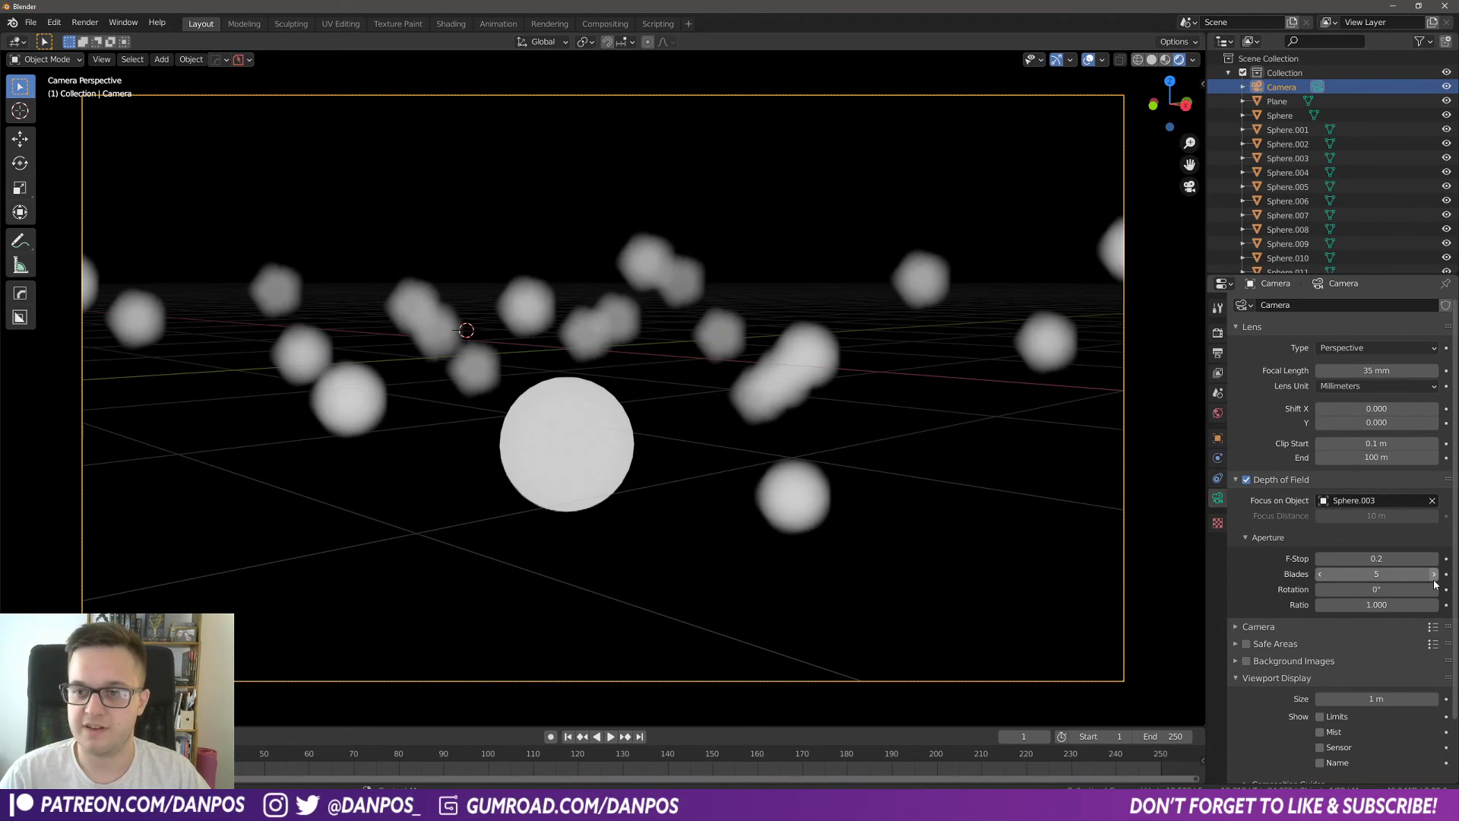
{"action": "left_click", "coordinate": [1399, 573]}
{"action": "type", "text": "4"}
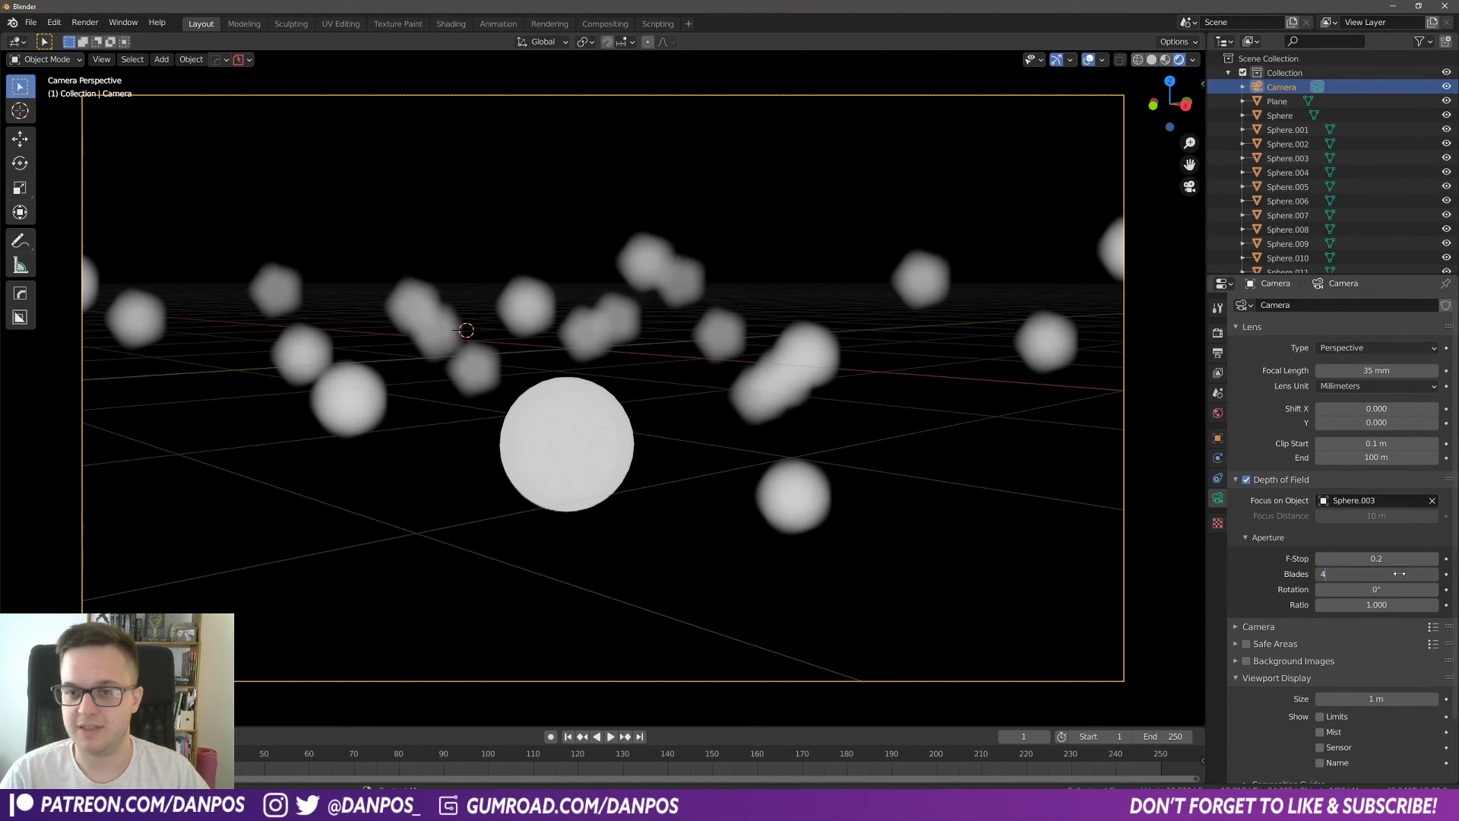
{"action": "key", "text": "Return"}
{"action": "left_click", "coordinate": [1400, 574]}
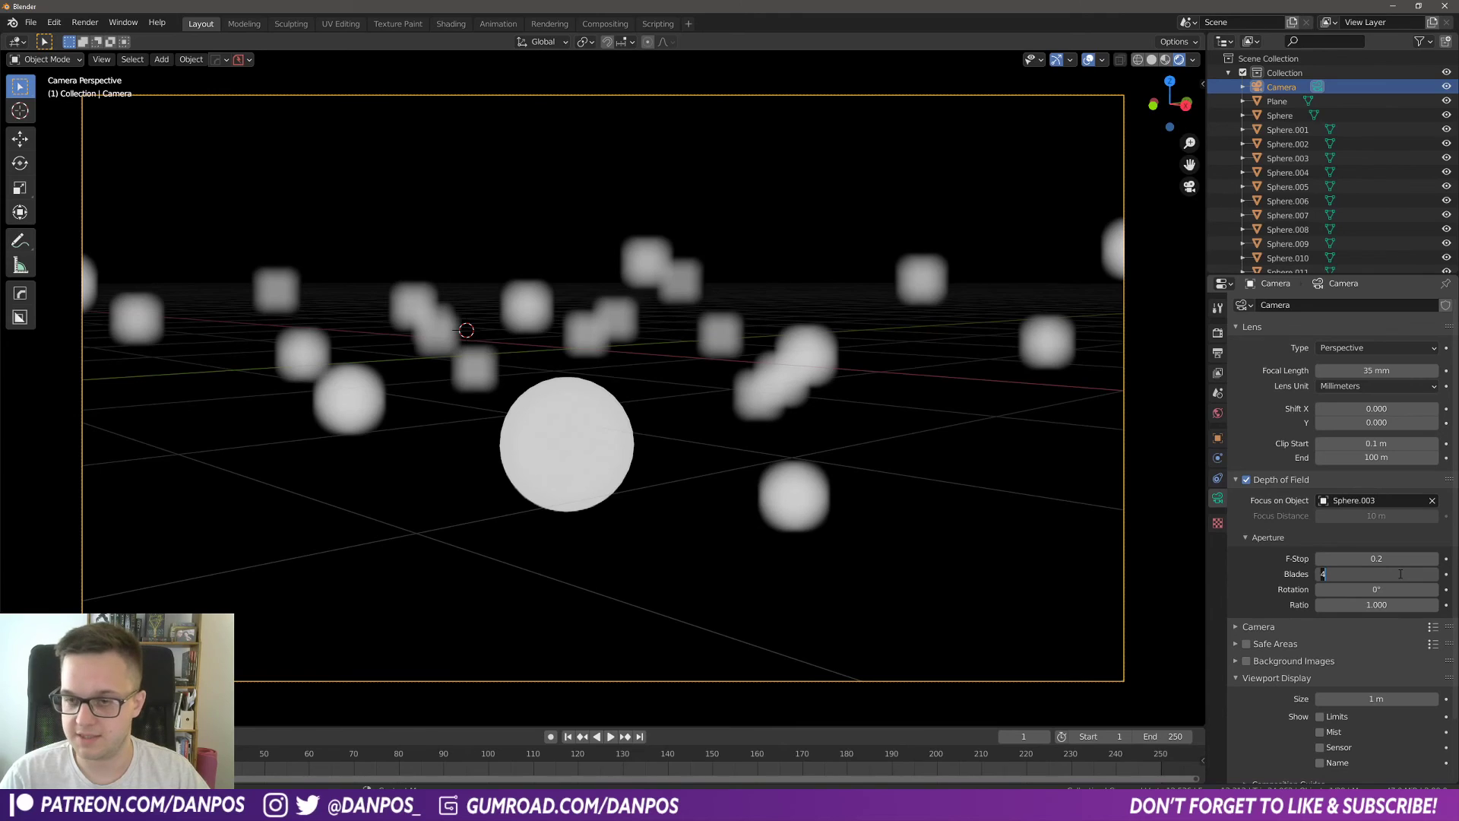
{"action": "type", "text": "6"}
{"action": "key", "text": "Return"}
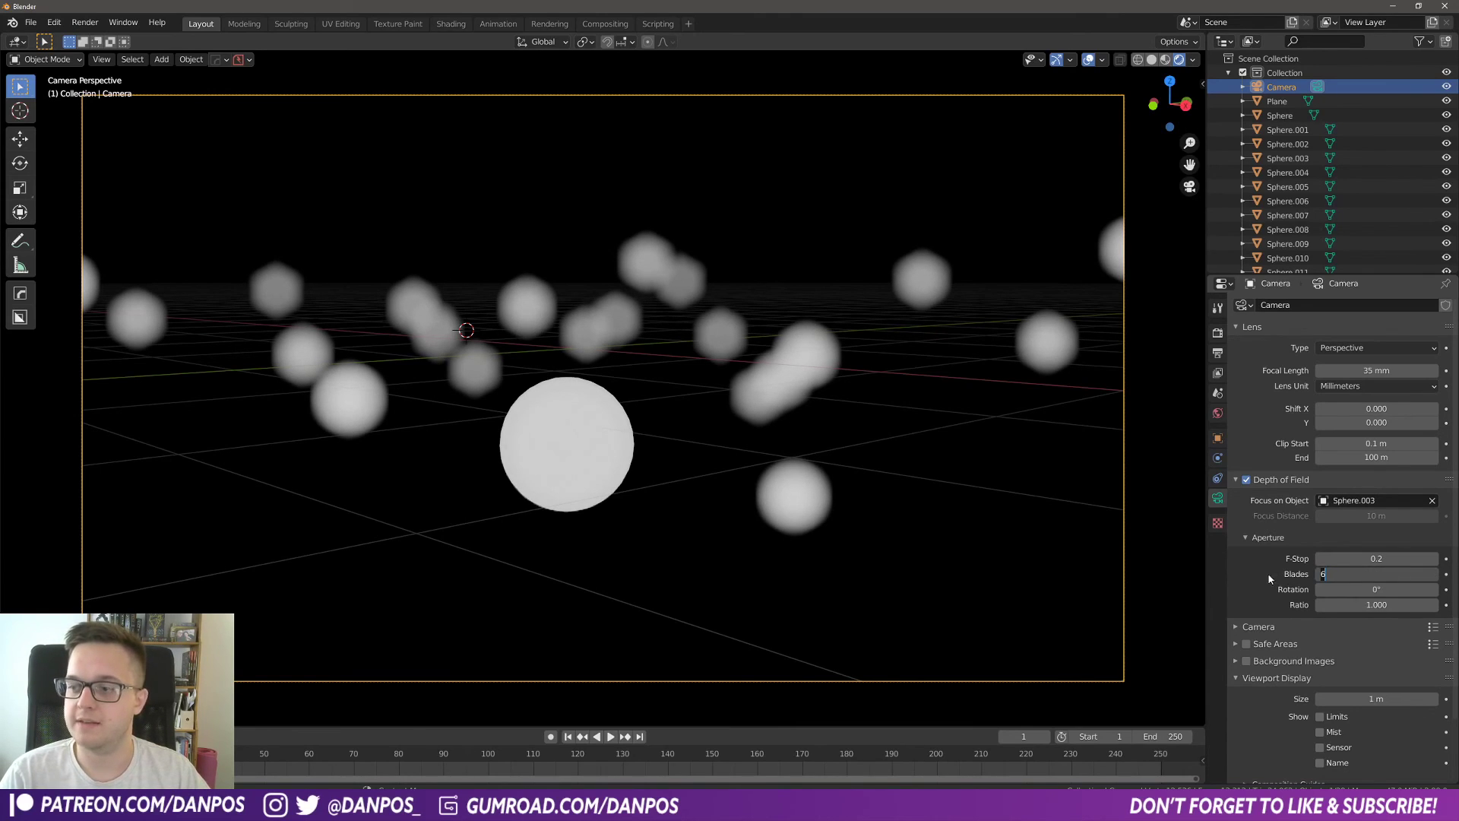
Step: Raise the aperture Blades to 16 and lower the F-Stop to 0.1
{"action": "left_click_drag", "start_coordinate": [1363, 575], "coordinate": [1373, 575]}
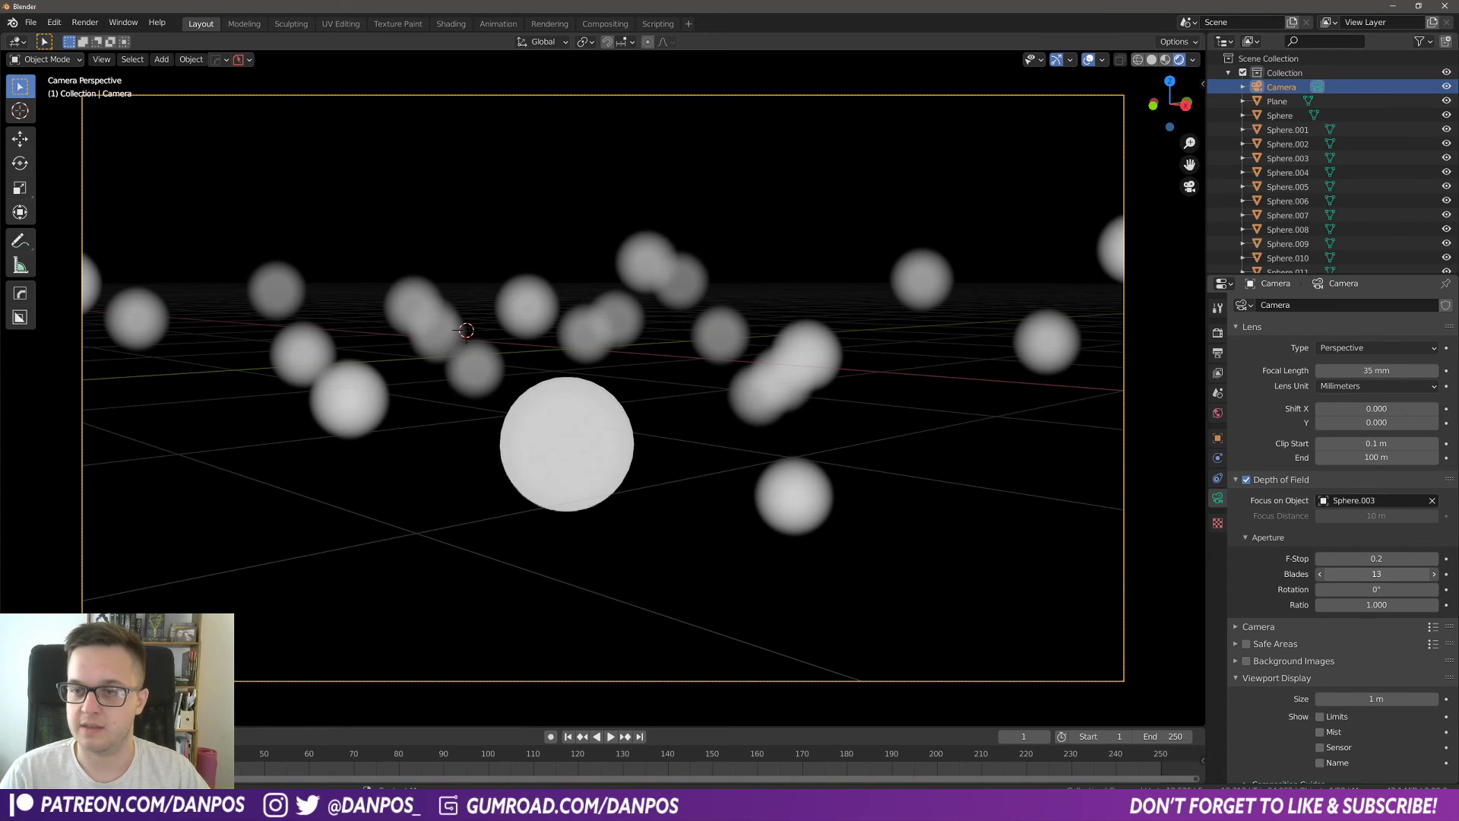
{"action": "mouse_move", "coordinate": [1381, 575]}
{"action": "left_mouse_down"}
{"action": "mouse_move", "coordinate": [1353, 574]}
{"action": "mouse_move", "coordinate": [1381, 574]}
{"action": "left_mouse_up"}
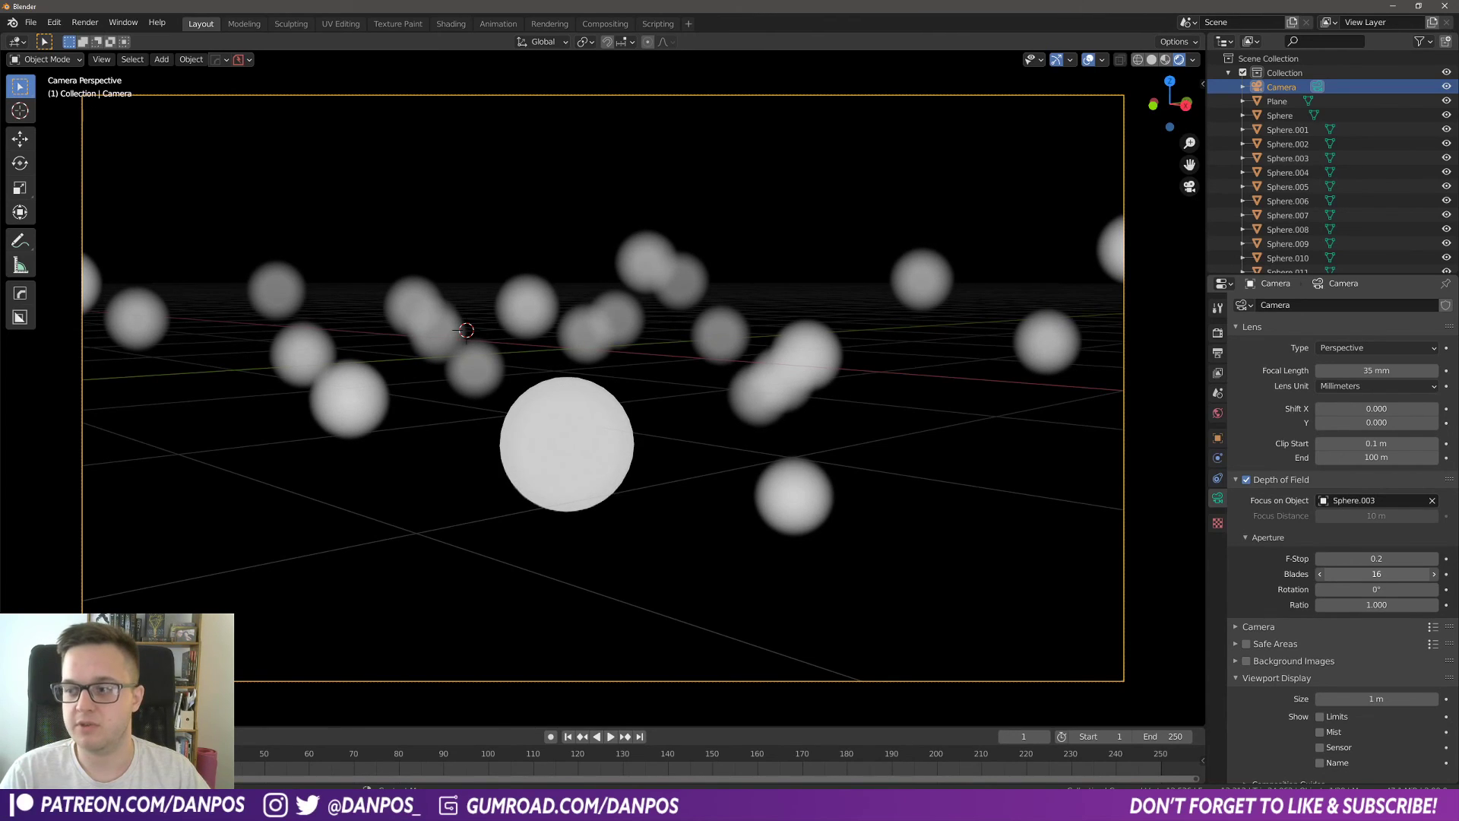
{"action": "mouse_move", "coordinate": [1381, 573]}
{"action": "left_mouse_down"}
{"action": "mouse_move", "coordinate": [1406, 574]}
{"action": "mouse_move", "coordinate": [1394, 567]}
{"action": "left_mouse_up"}
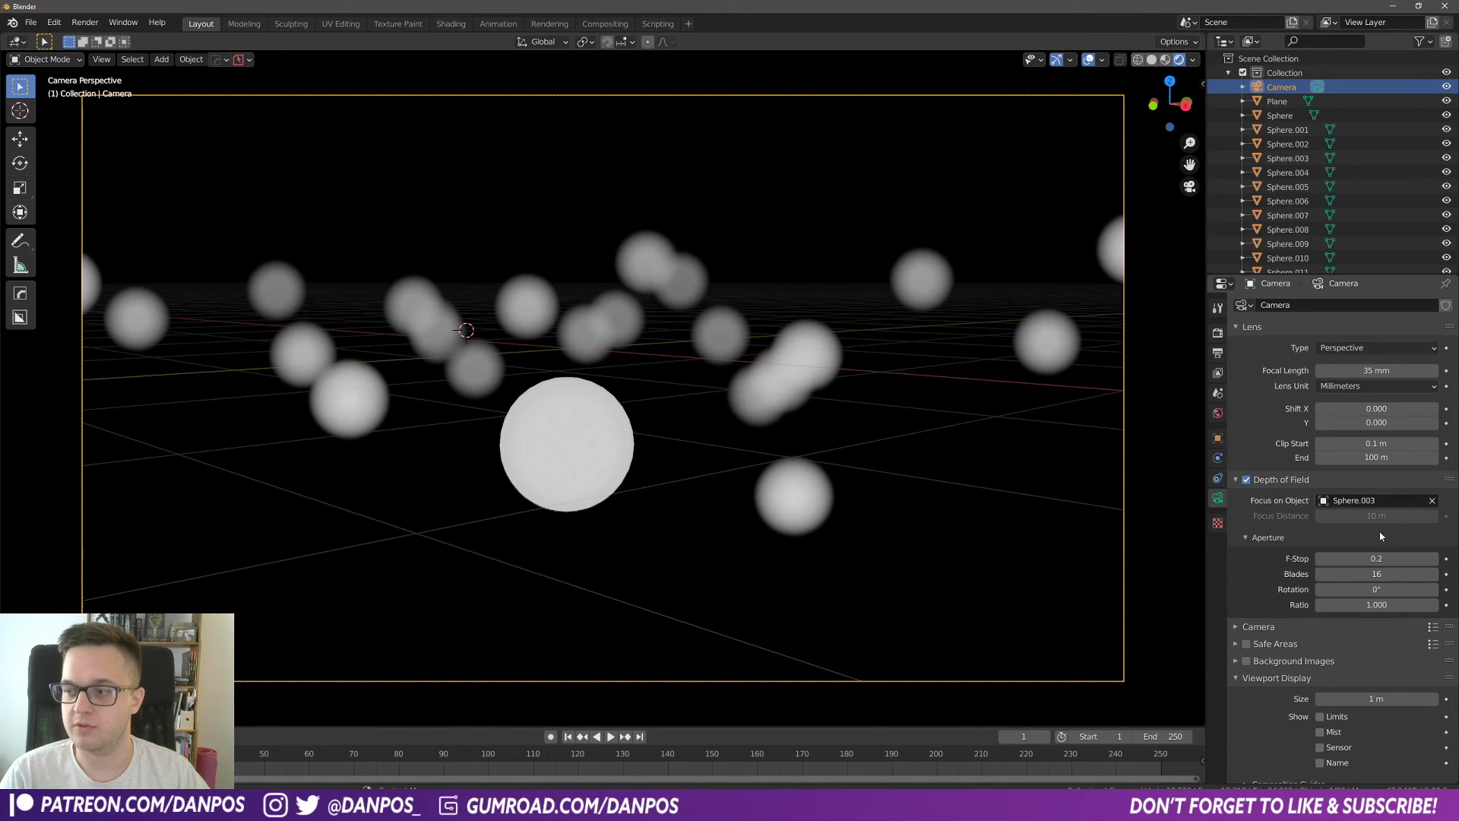
{"action": "left_click_drag", "start_coordinate": [1358, 559], "coordinate": [1346, 559]}
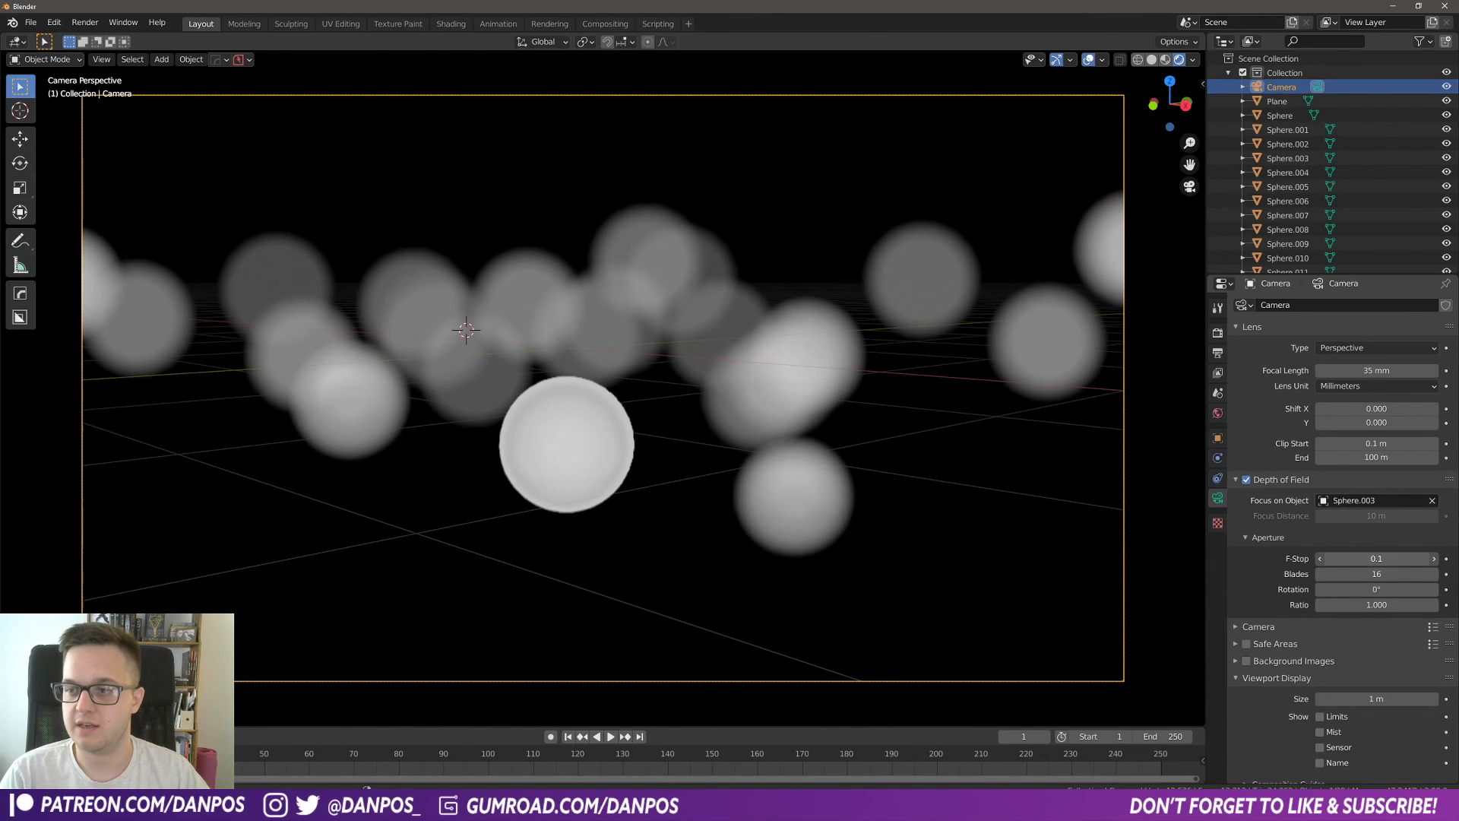
Step: Set the aperture Blades to 4, then back to 16, and finally to 3 to compare the bokeh shapes
{"action": "left_click_drag", "start_coordinate": [1376, 574], "coordinate": [1353, 574]}
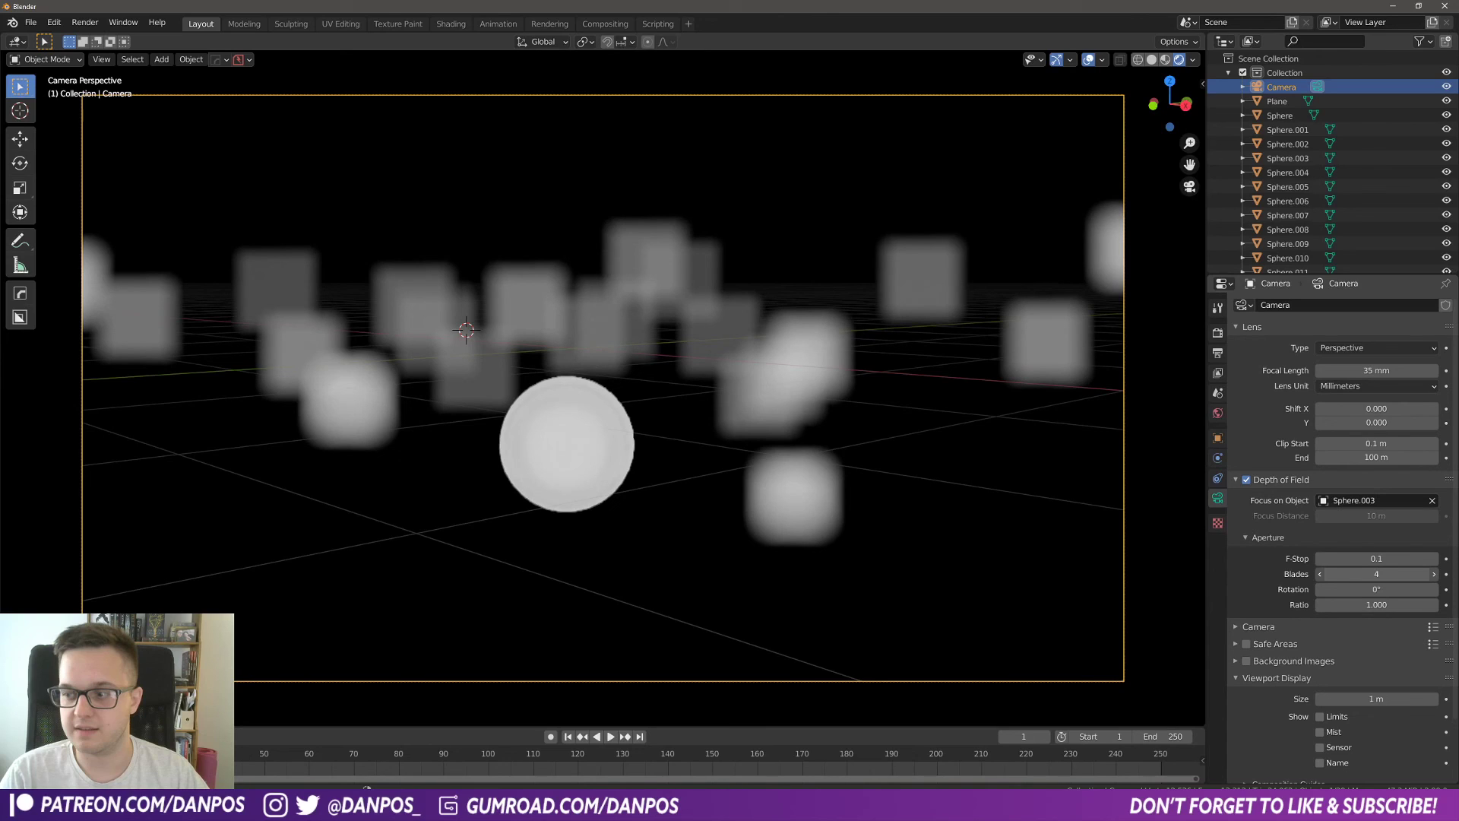
{"action": "left_click_drag", "start_coordinate": [1353, 573], "coordinate": [1402, 581]}
{"action": "left_click", "coordinate": [1402, 575]}
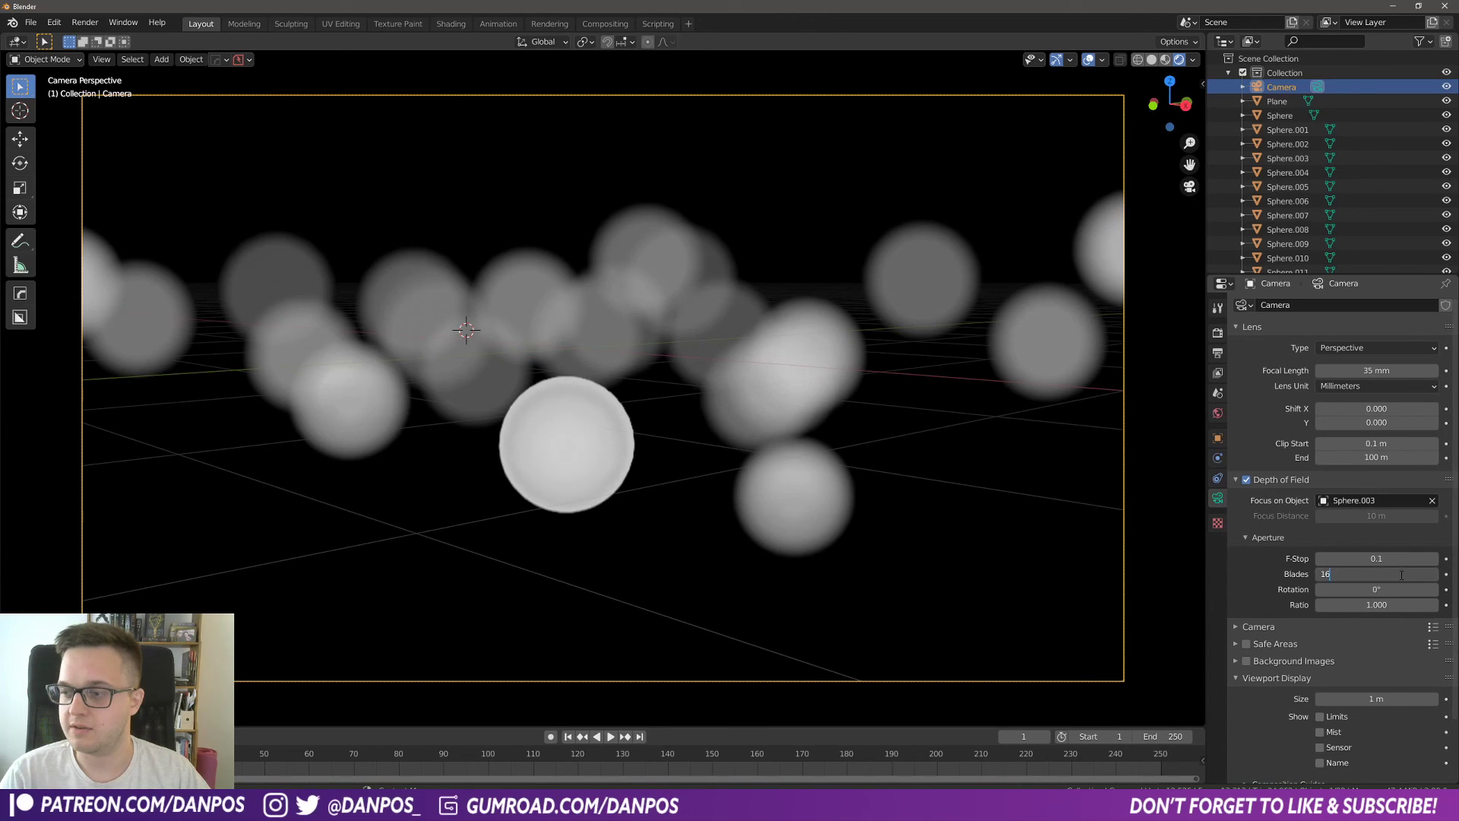
{"action": "key", "text": "BackSpace"}
{"action": "key", "text": "BackSpace"}
{"action": "type", "text": "3"}
{"action": "key", "text": "Return"}
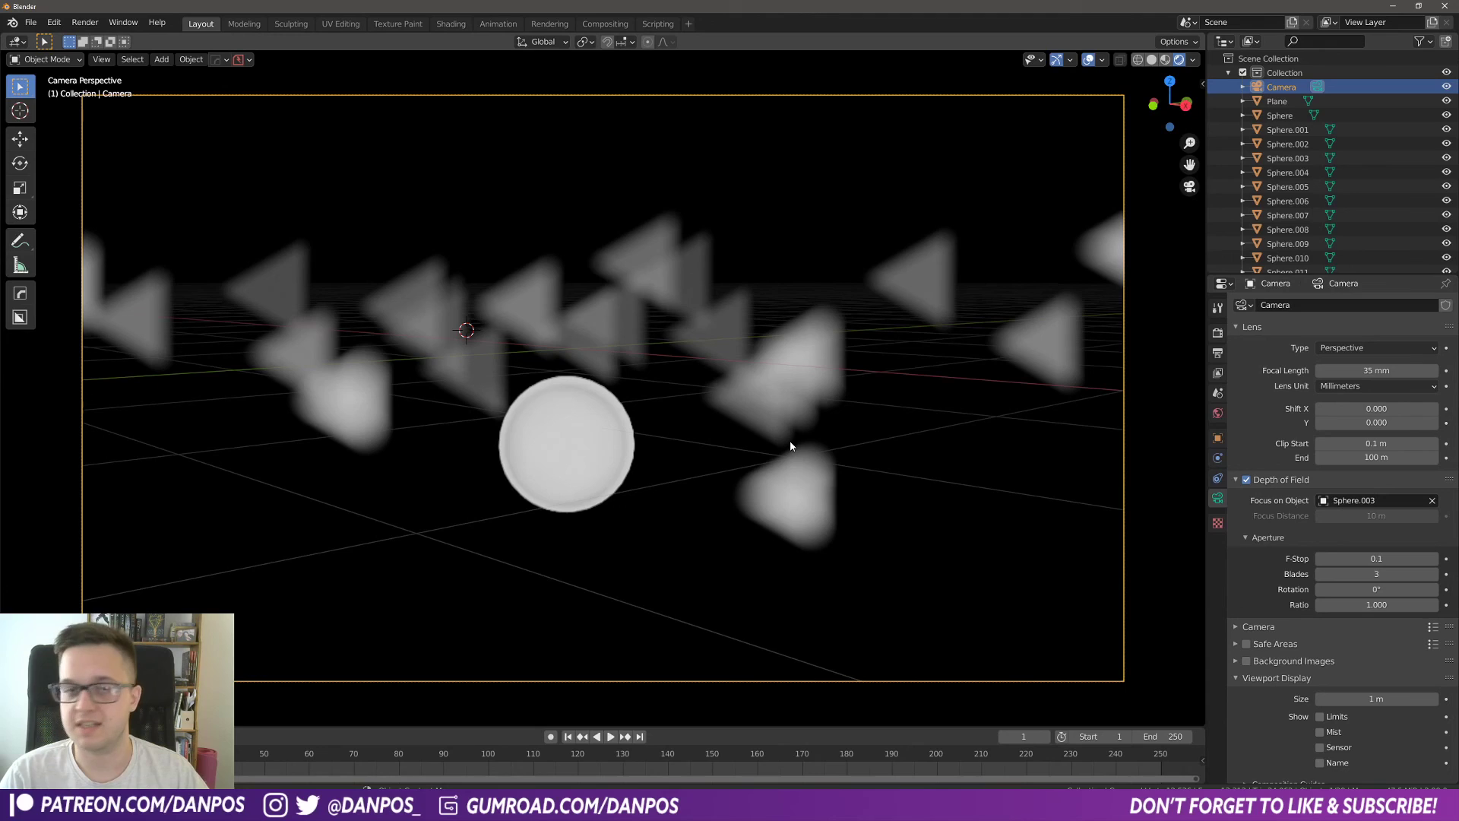
Step: Keyframe the aperture Rotation at -1.9° on frame 1 and at a larger angle on frame 75, and play back the spinning bokeh
{"action": "mouse_move", "coordinate": [1368, 589]}
{"action": "left_mouse_down"}
{"action": "mouse_move", "coordinate": [1458, 589]}
{"action": "mouse_move", "coordinate": [1357, 589]}
{"action": "left_mouse_up"}
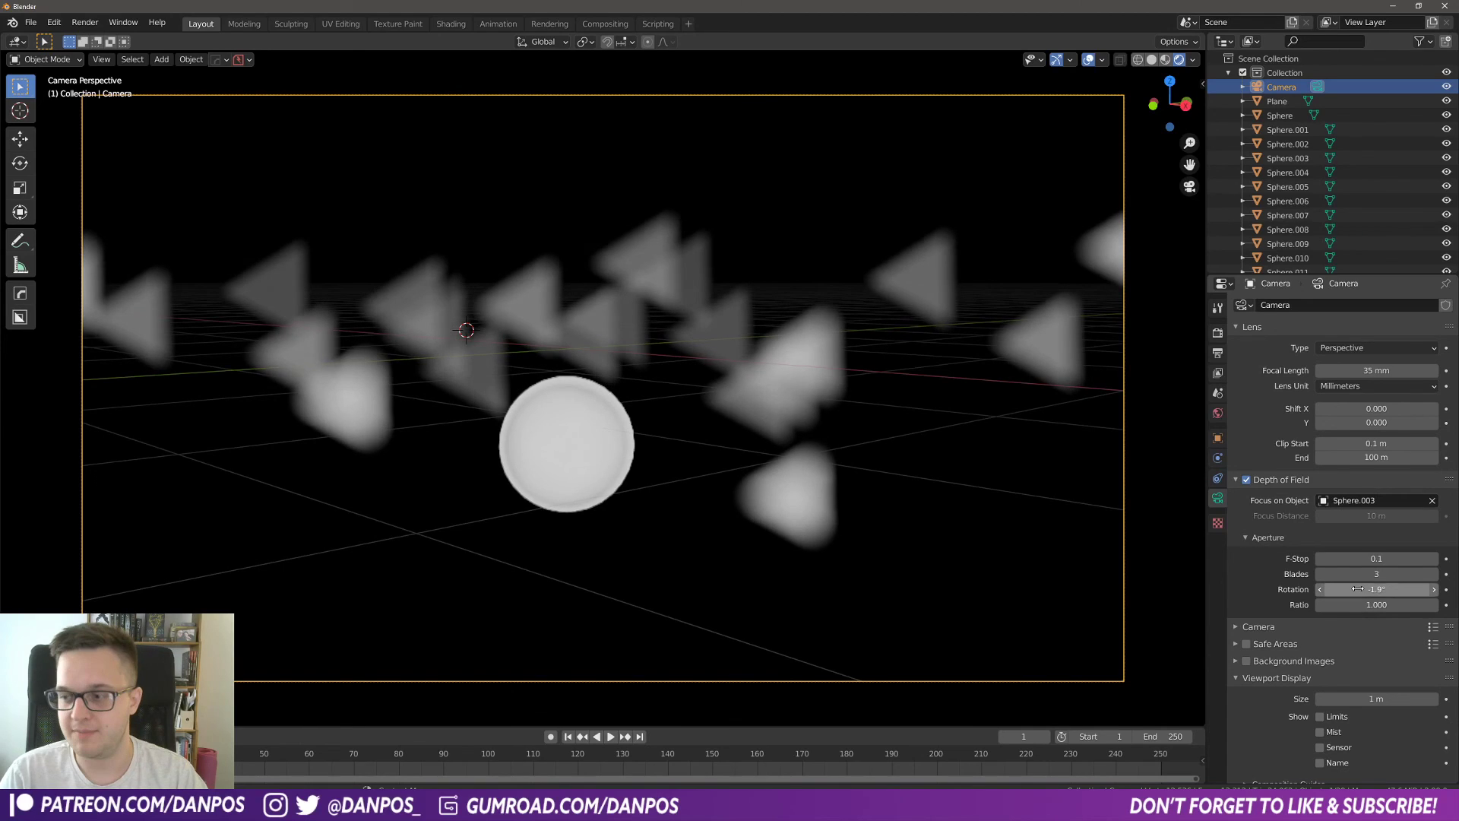
{"action": "key", "text": "i"}
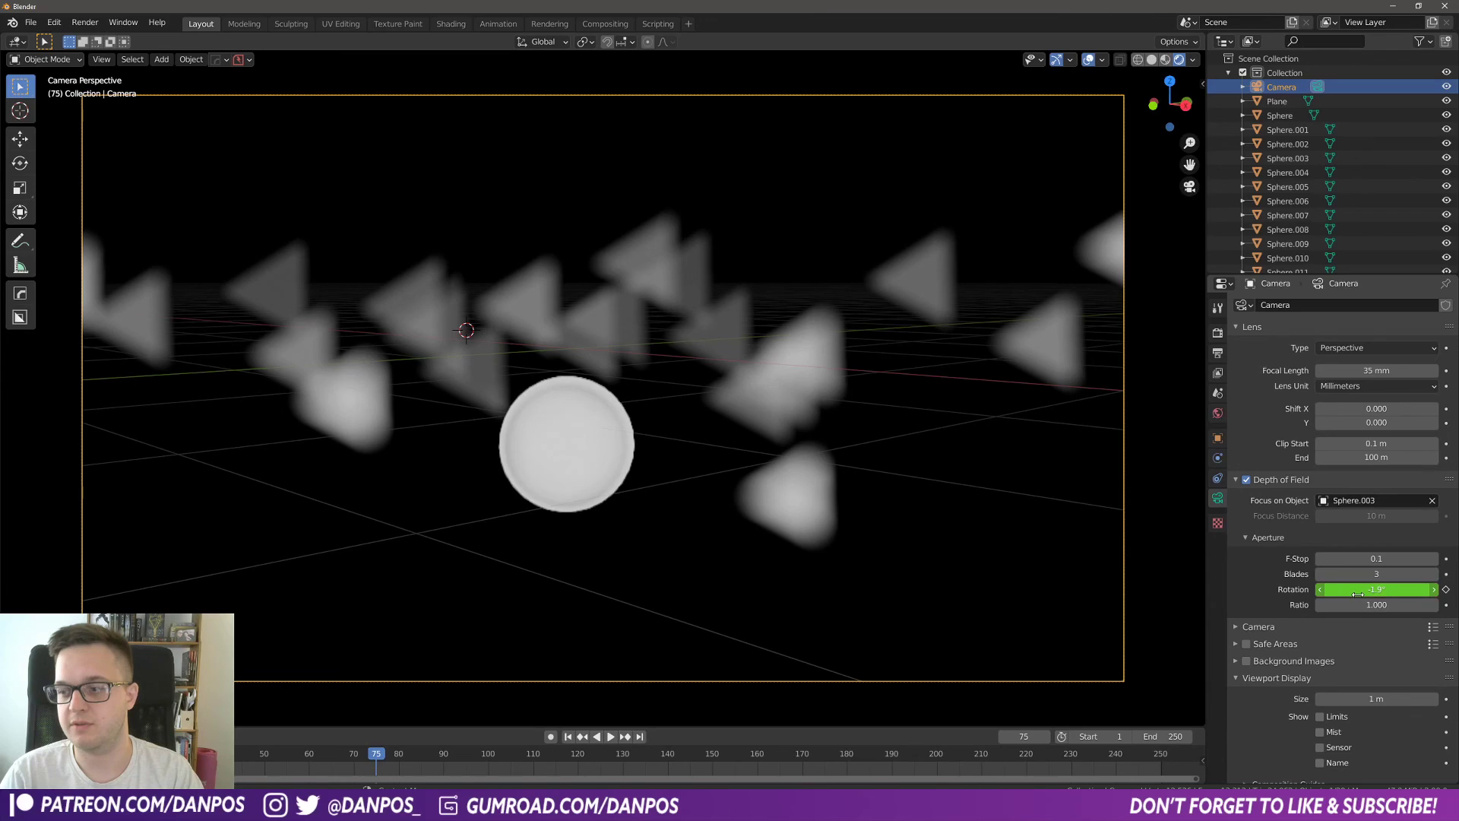
{"action": "left_click_drag", "start_coordinate": [1357, 593], "coordinate": [1436, 589]}
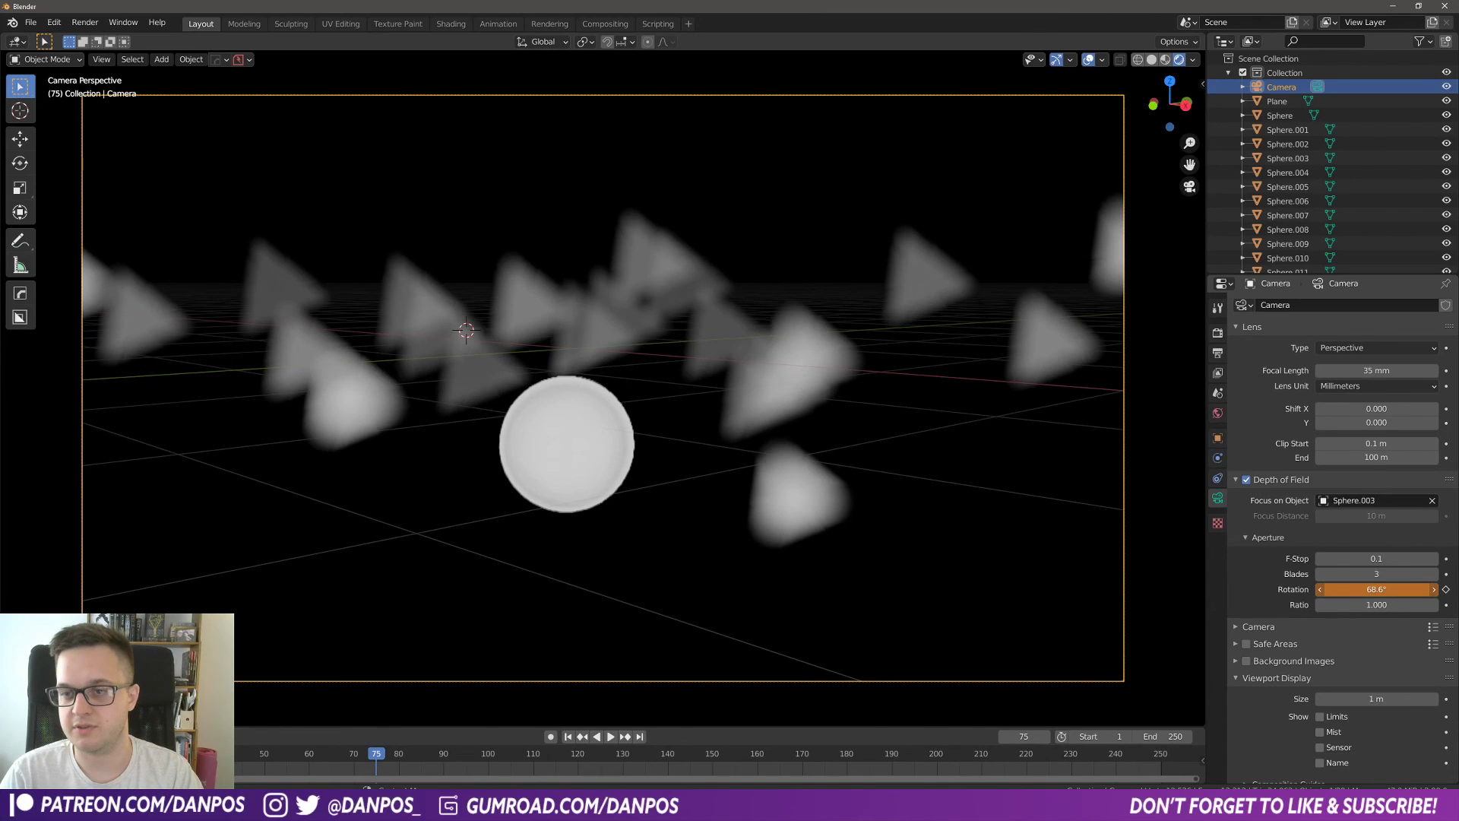
{"action": "key", "text": "shift+Left"}
{"action": "key", "text": "space"}
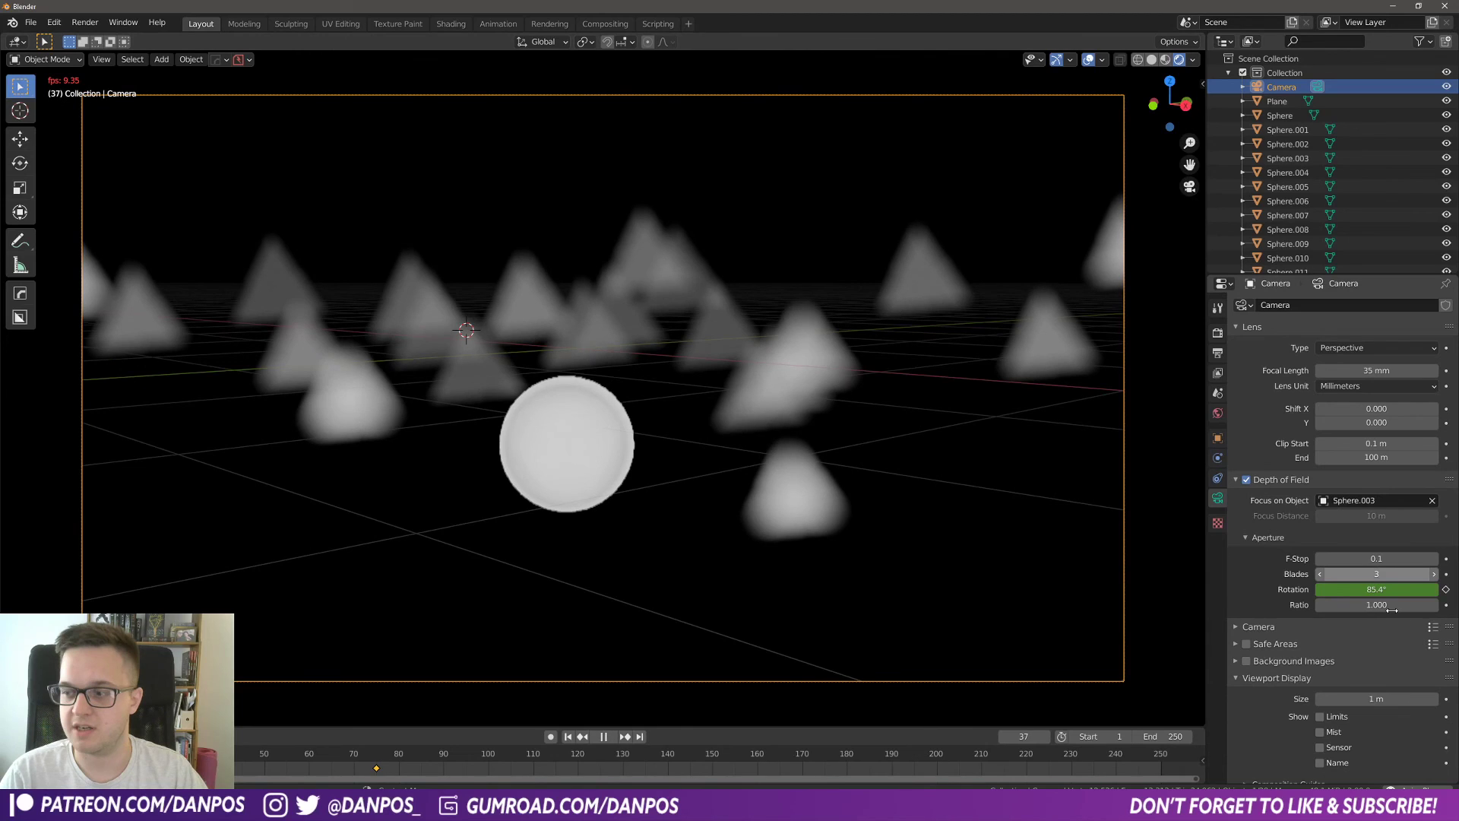
{"action": "key", "text": "space"}
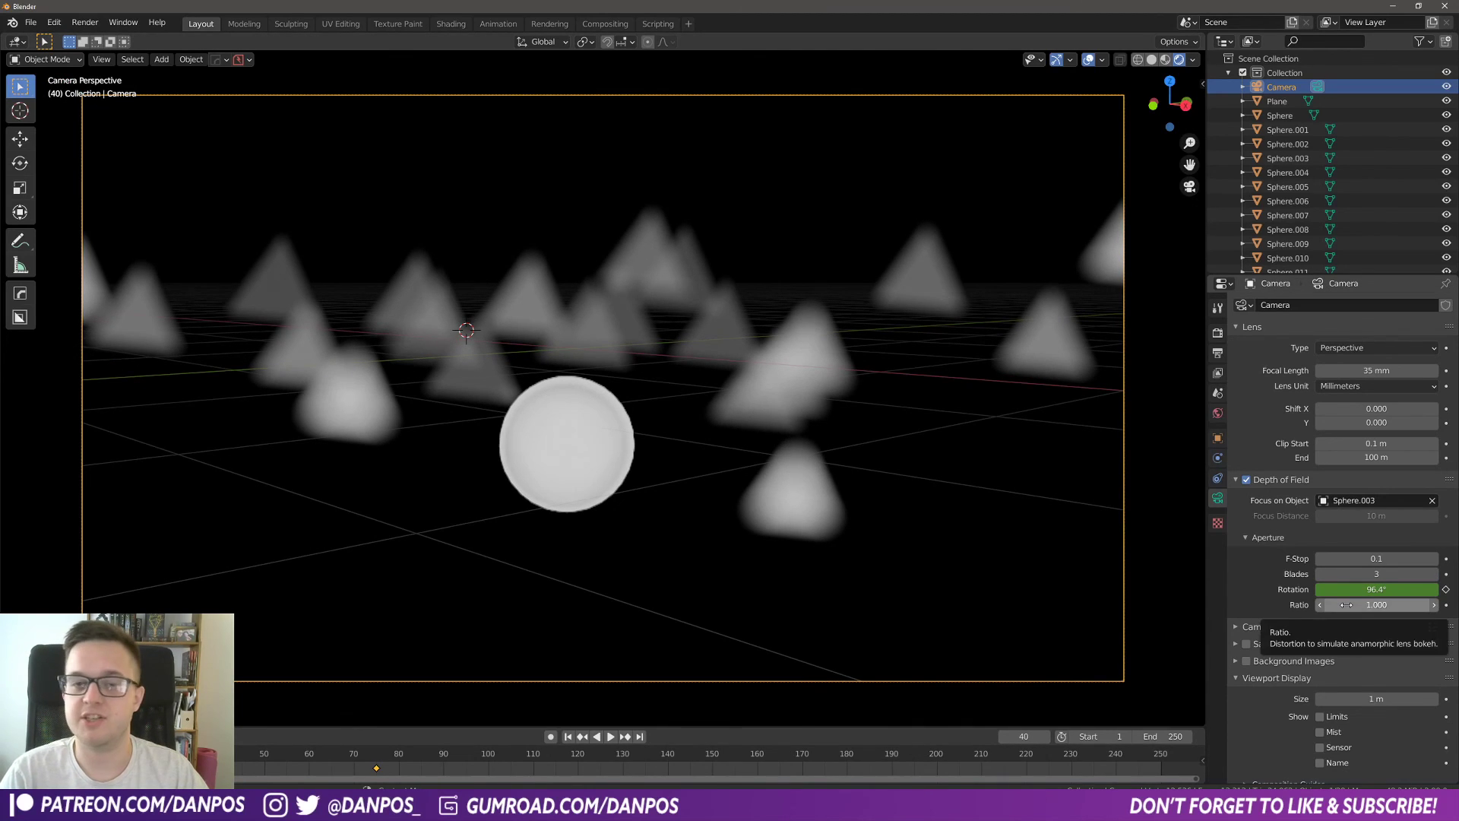
Step: With 5 aperture Blades, try Ratios of 1.743 and 2, return the Ratio to 1, and bring the F-Stop back to 0.1
{"action": "left_click_drag", "start_coordinate": [1368, 604], "coordinate": [1397, 604]}
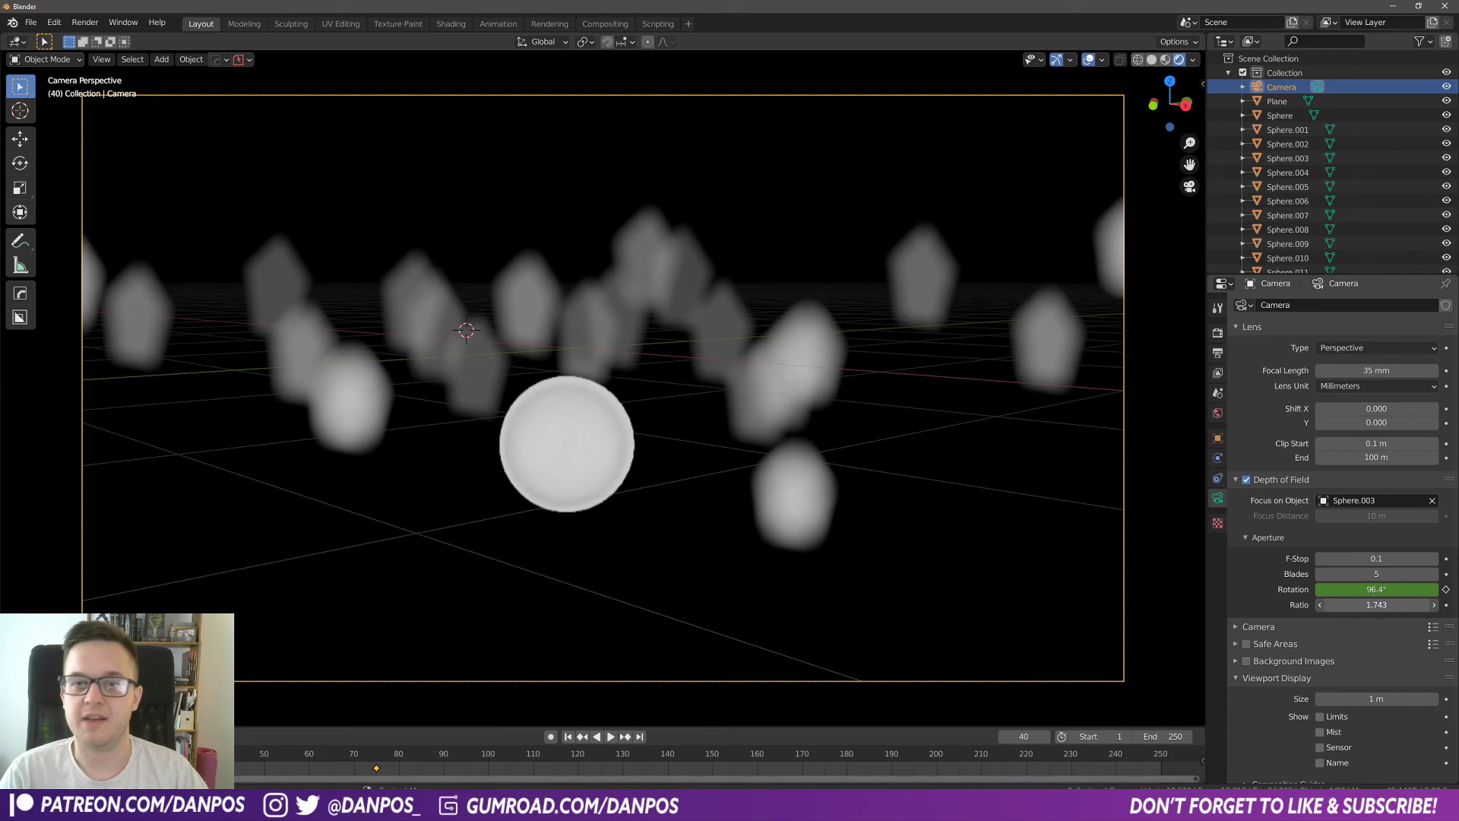
{"action": "left_click_drag", "start_coordinate": [1377, 605], "coordinate": [1405, 605]}
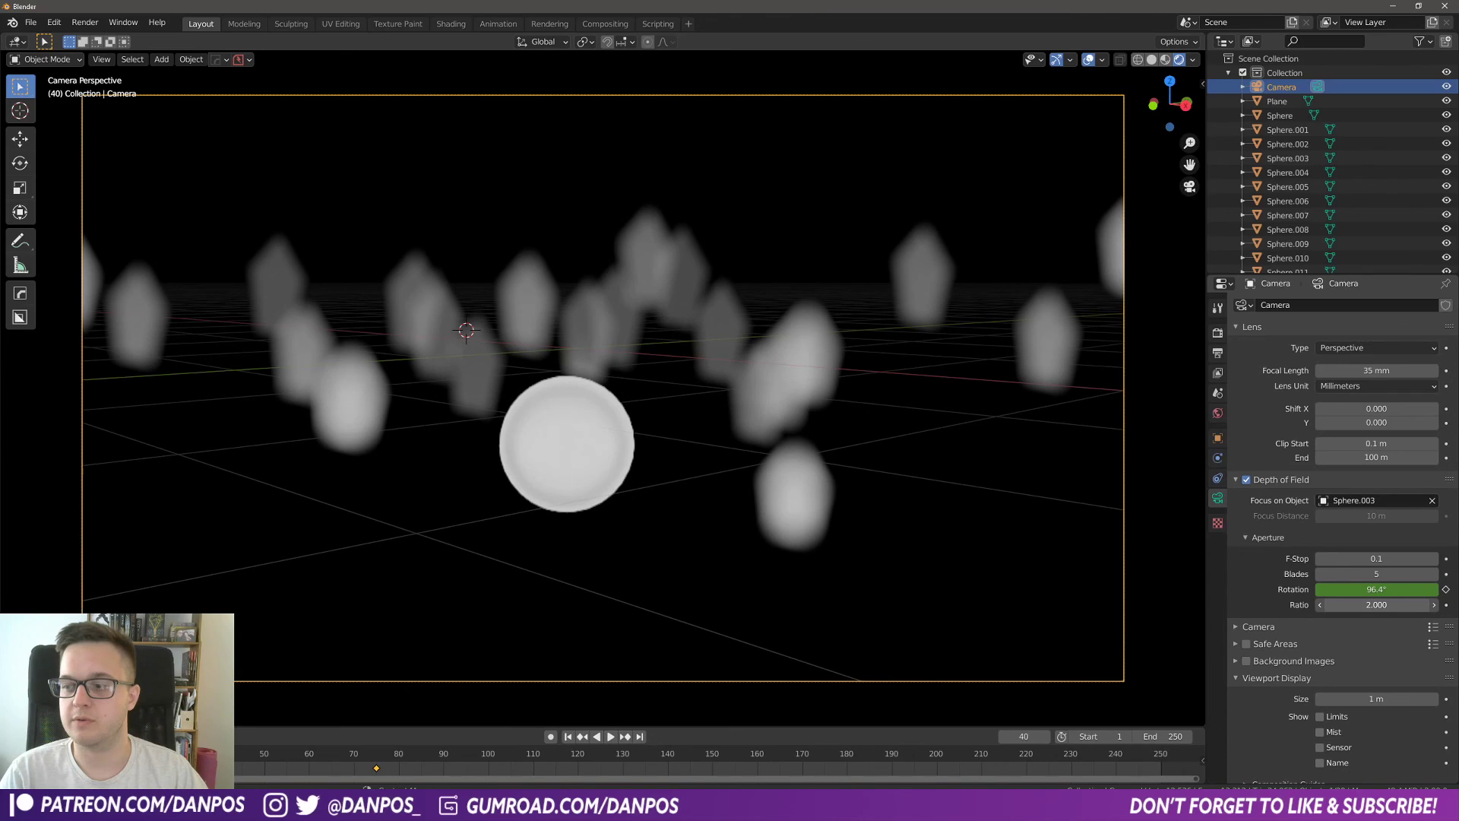
{"action": "left_click_drag", "start_coordinate": [1376, 604], "coordinate": [1370, 604]}
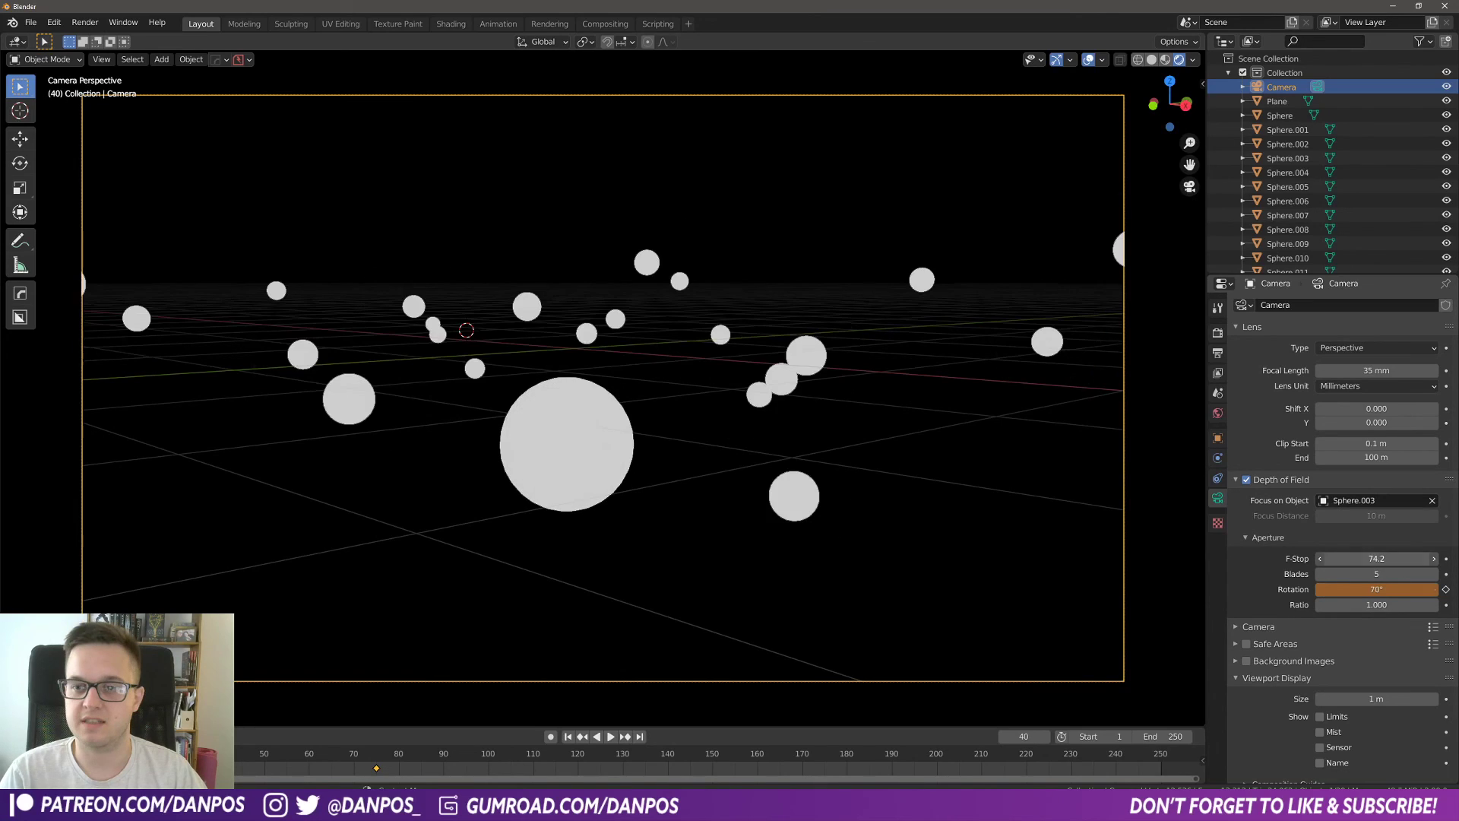
{"action": "left_click_drag", "start_coordinate": [1349, 559], "coordinate": [1343, 559]}
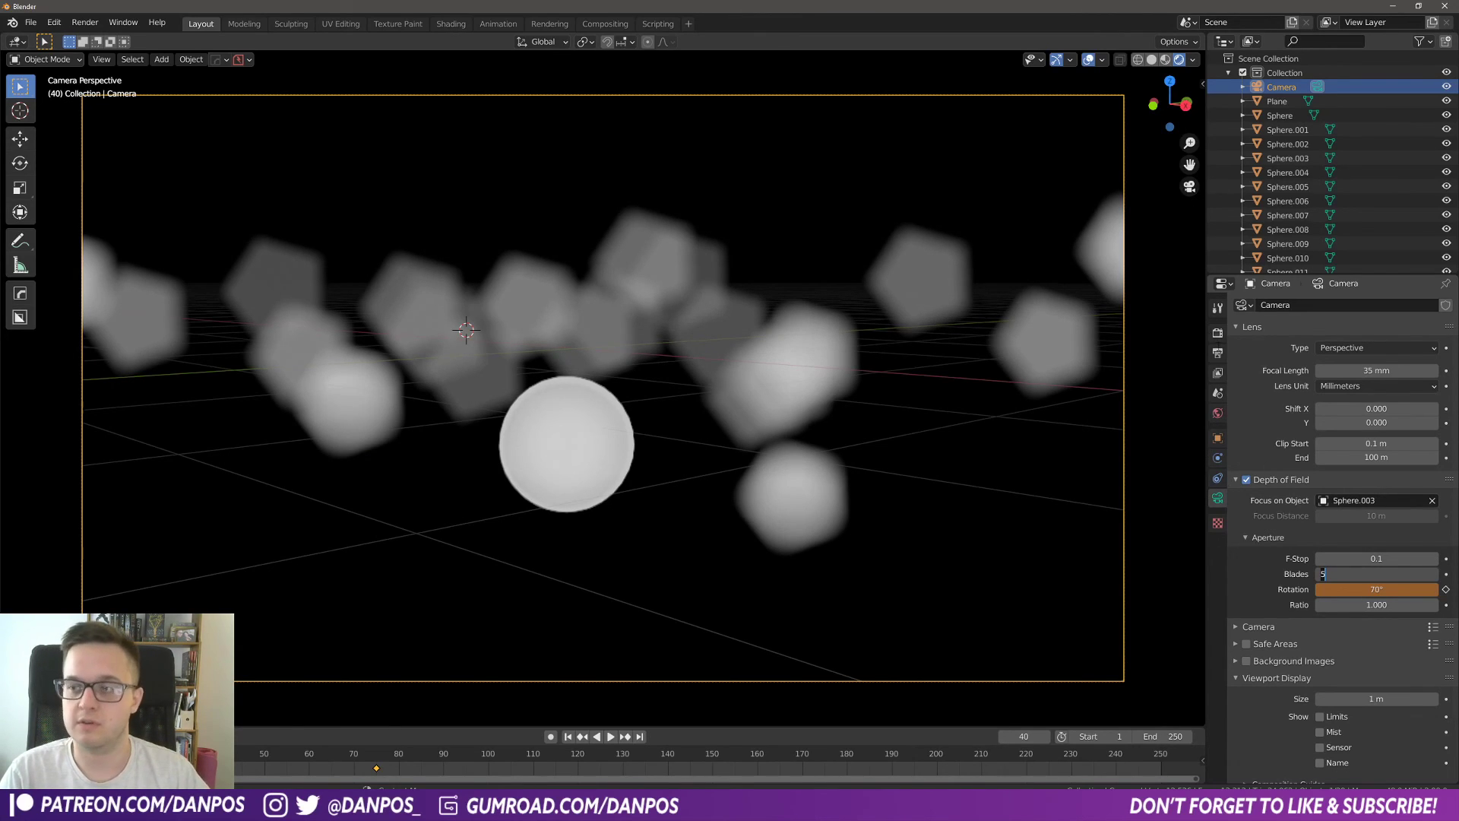
Step: Switch the scene's render engine to Cycles to compare its depth of field
{"action": "left_click", "coordinate": [1217, 332]}
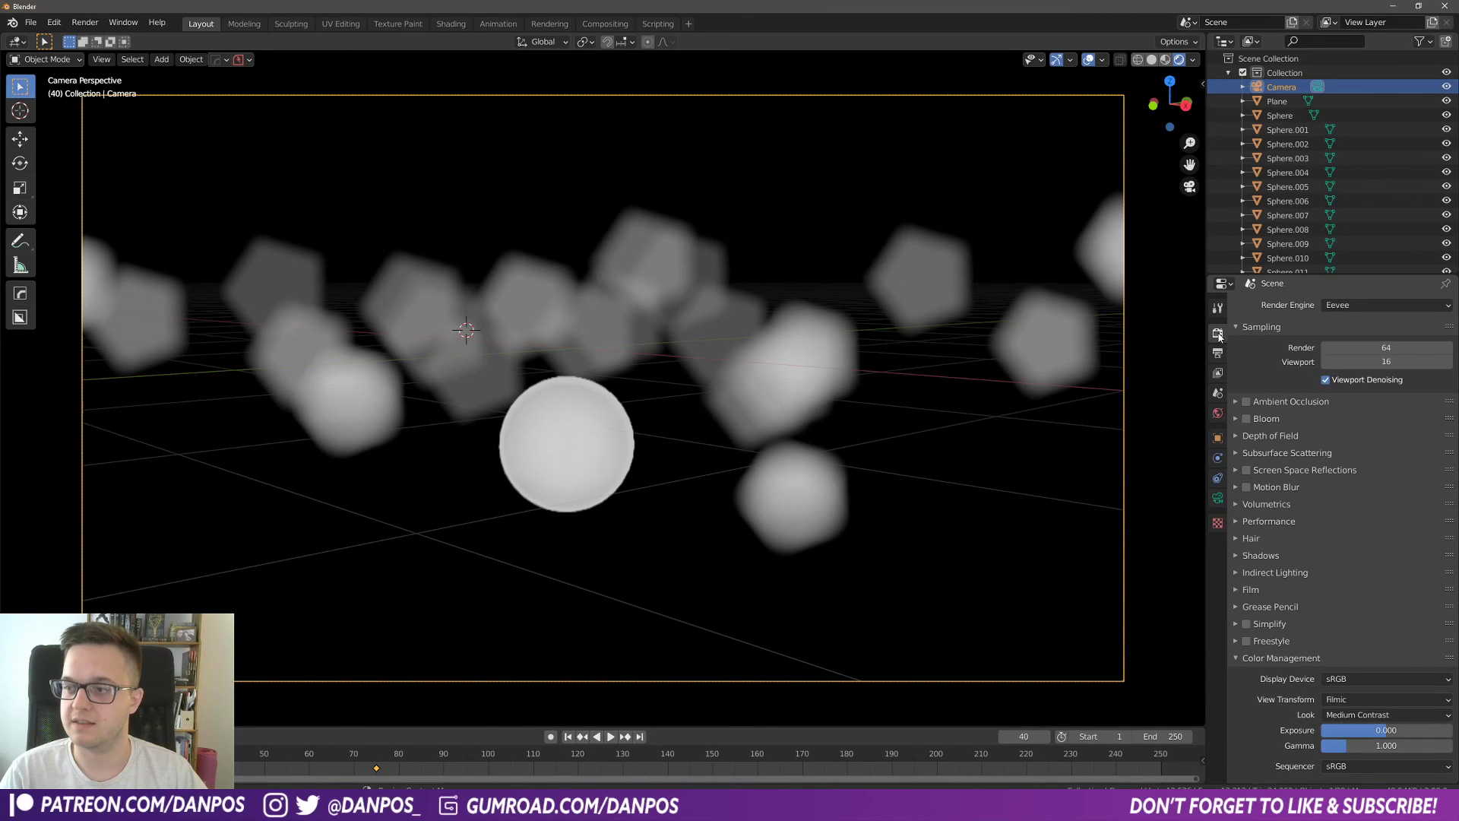
{"action": "left_click", "coordinate": [1345, 305]}
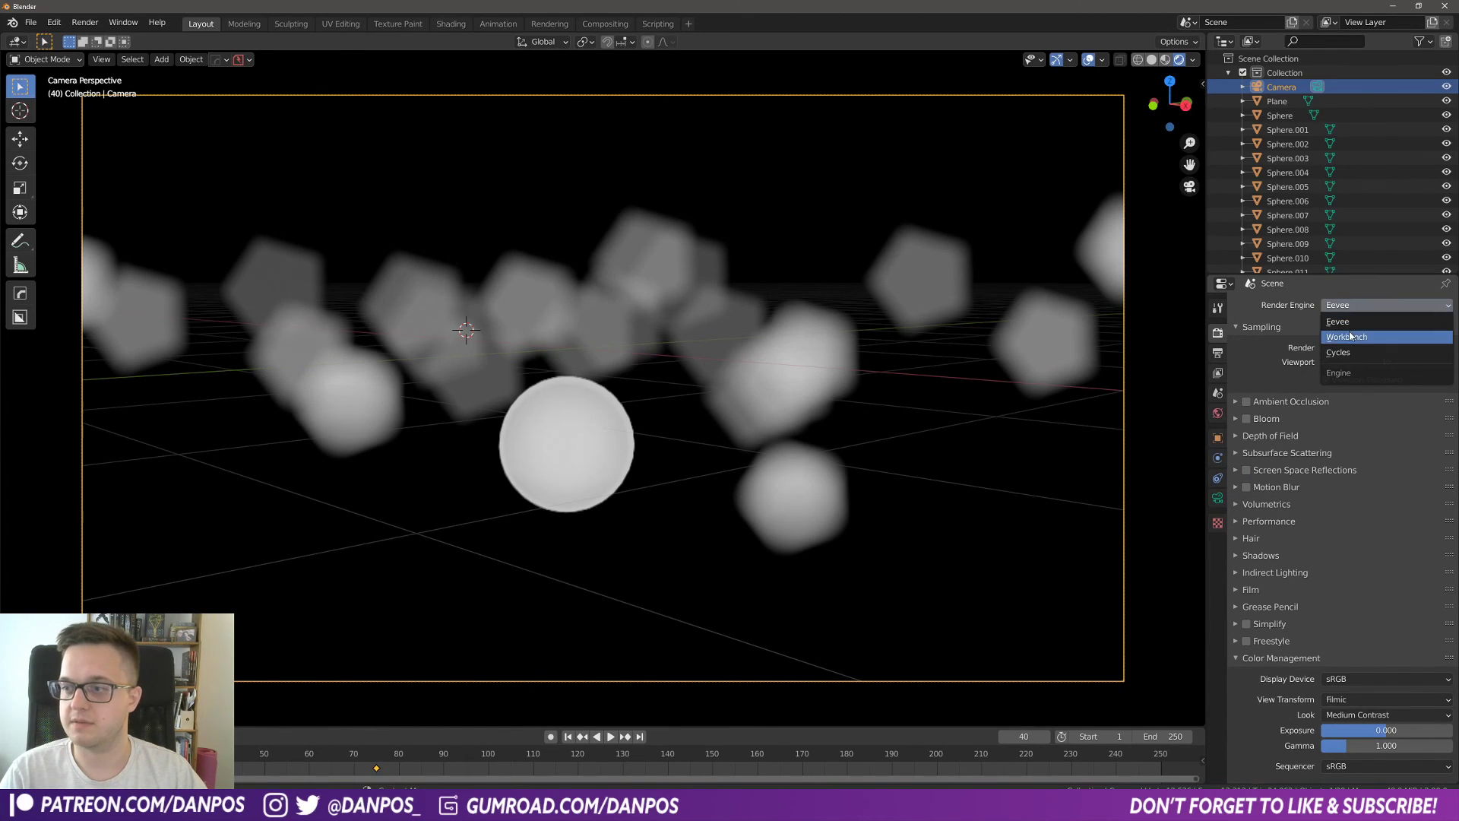
{"action": "left_click", "coordinate": [1360, 353]}
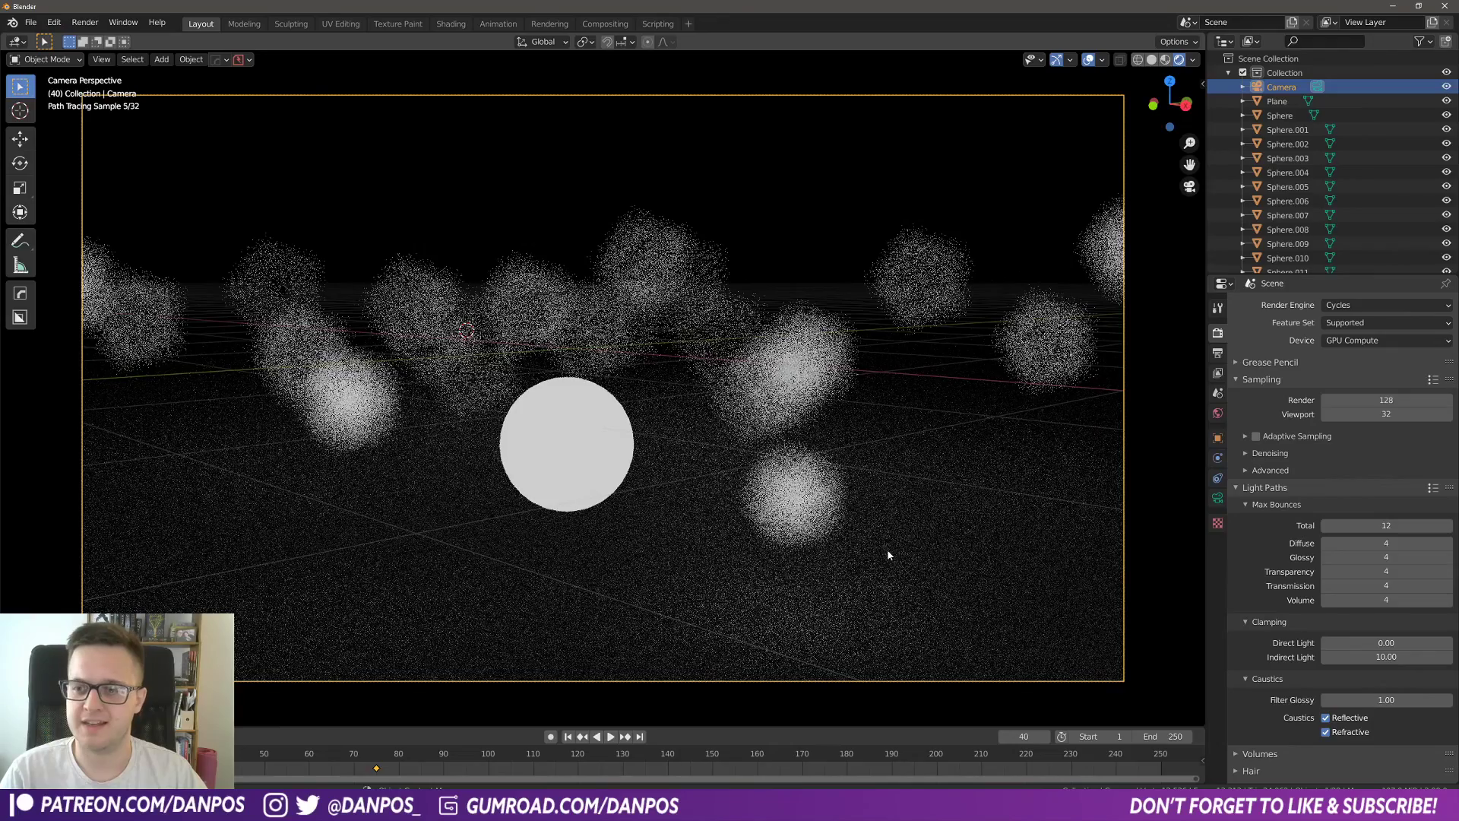